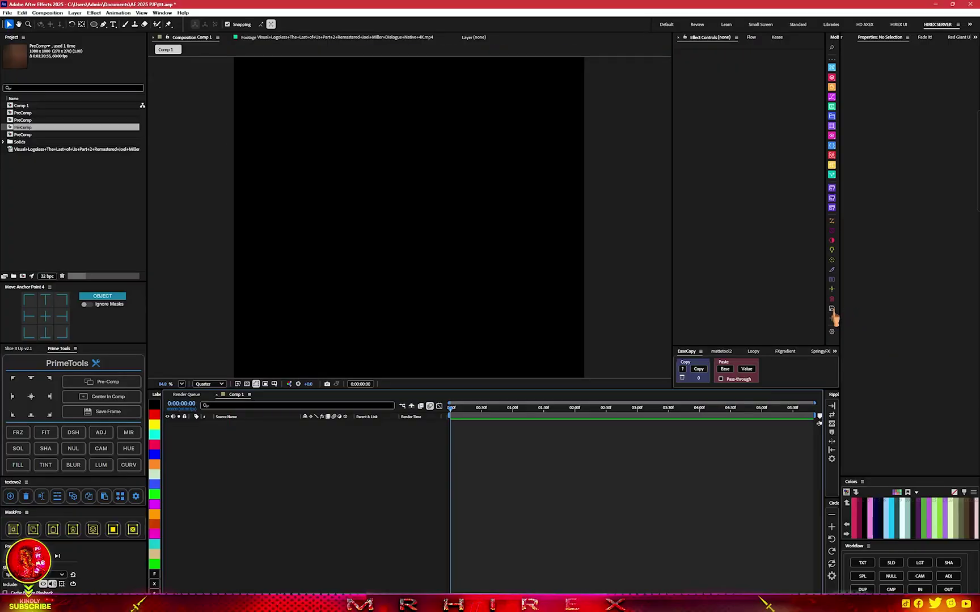
Save the After Effects project containing the Last of Us dialogue footage.
click(832, 311)
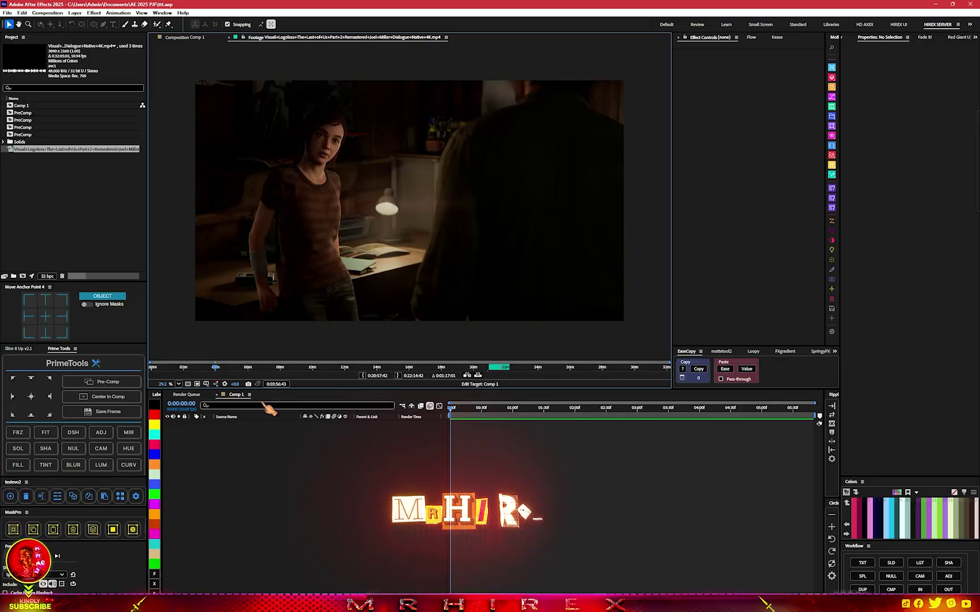
Add the clip from 3:56 to Comp 1, scale it to 65%, reposition it, and precompose it.
click(363, 375)
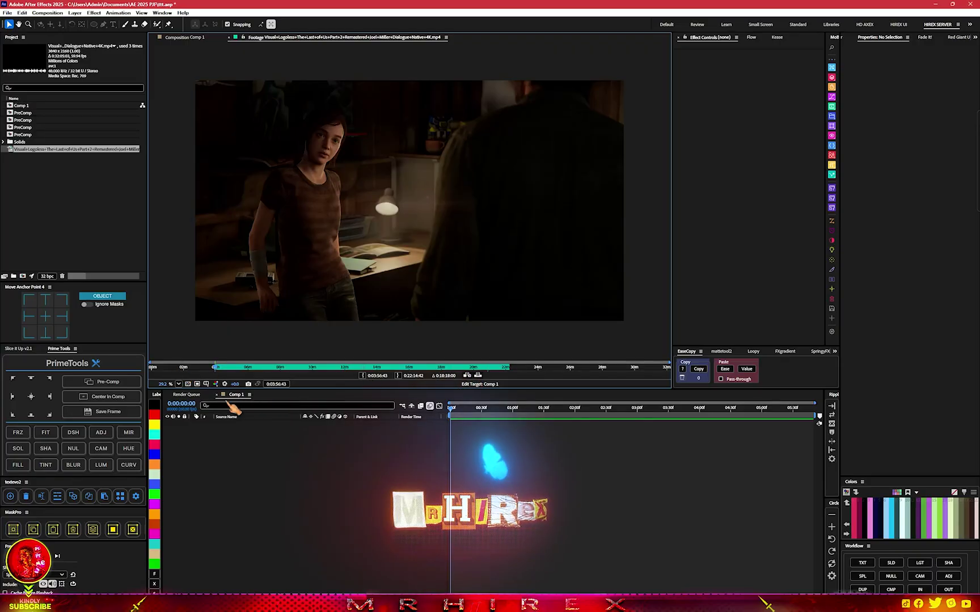
drag(70, 149, 331, 538)
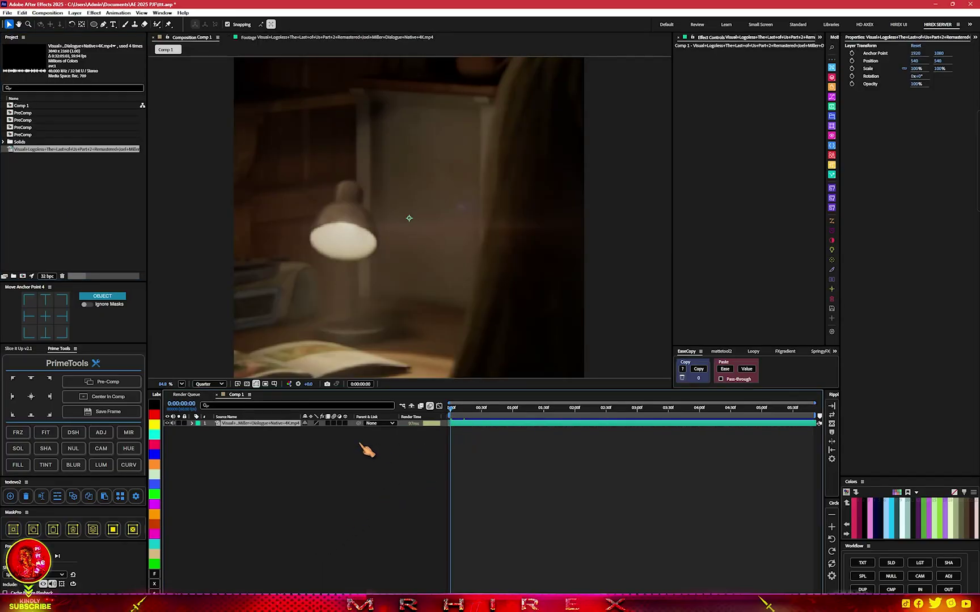
drag(336, 432, 315, 430)
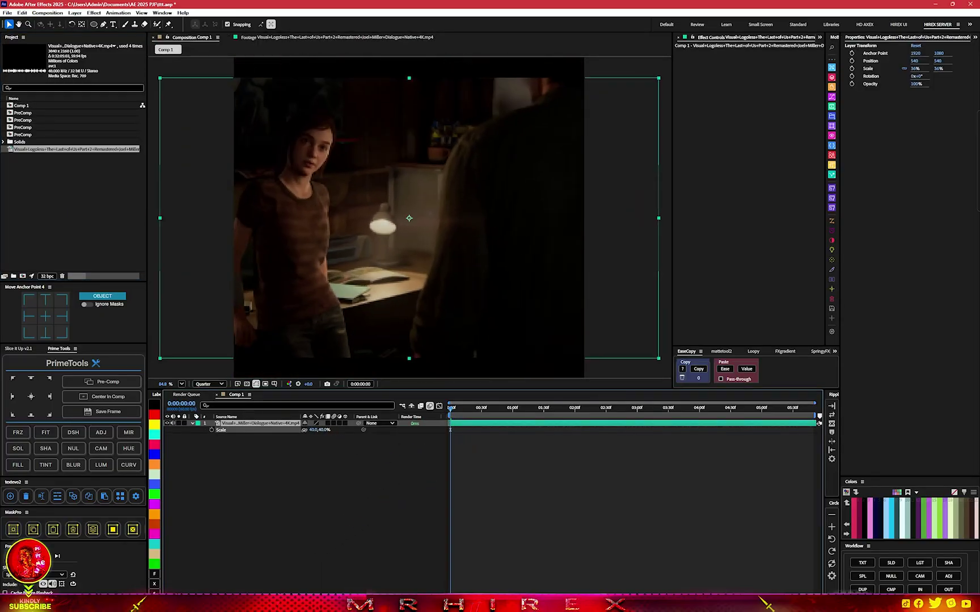
scroll(425, 290, down, 2)
drag(428, 292, 551, 301)
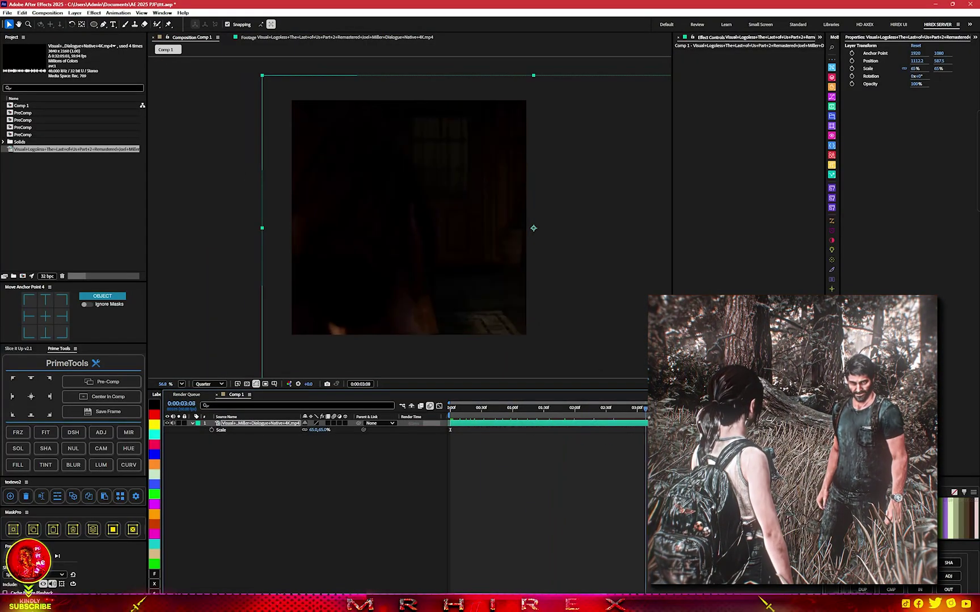
drag(495, 272, 477, 281)
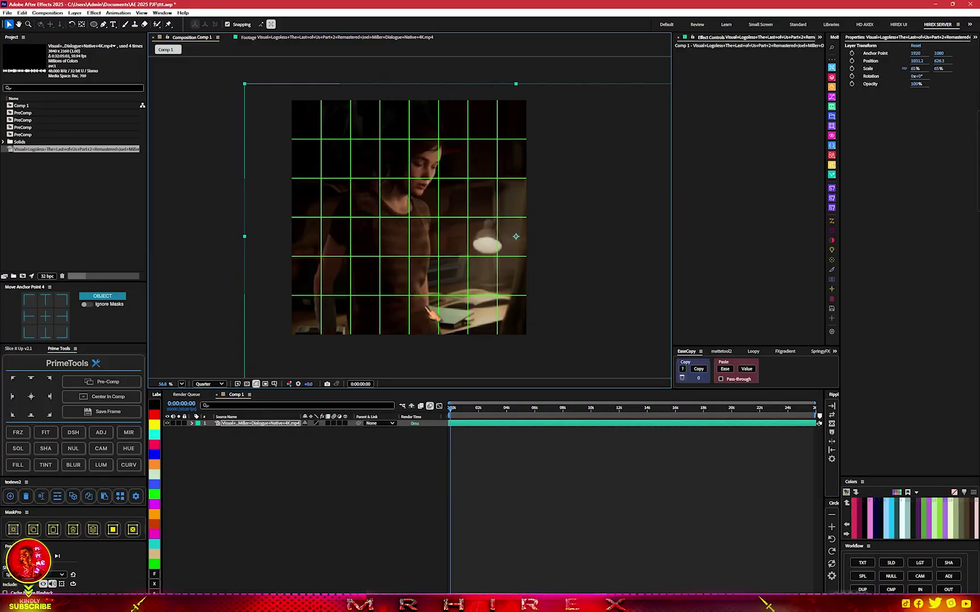
click(891, 589)
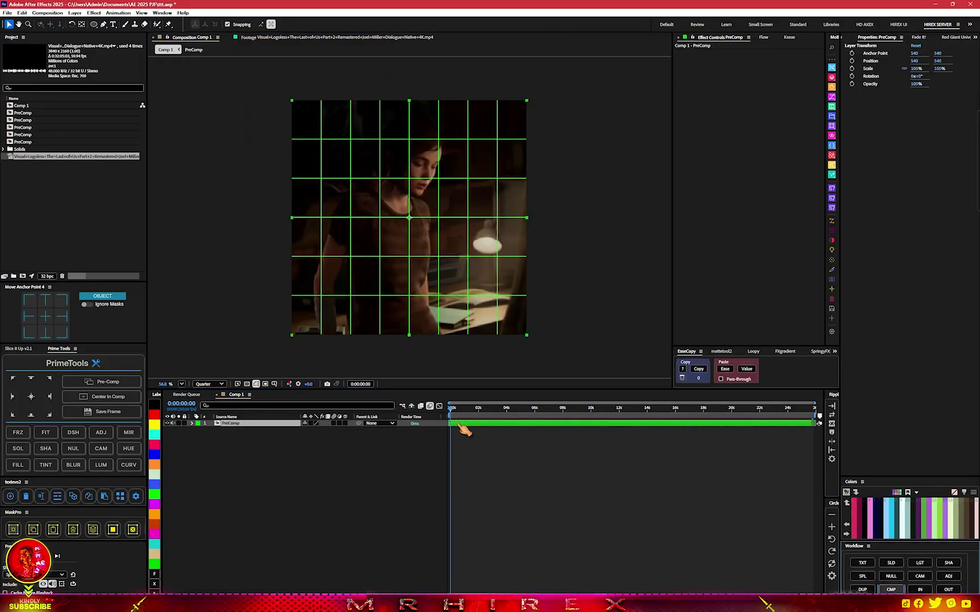
Turn off the viewer grid and apply S_BlurMoCurves to the PreComp layer.
click(289, 385)
click(307, 402)
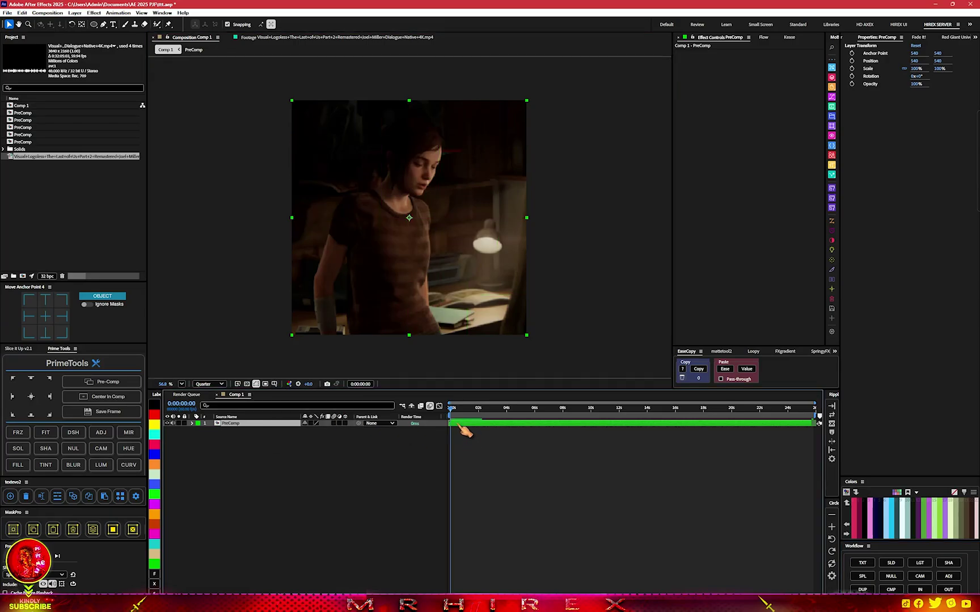
key(ctrl+space)
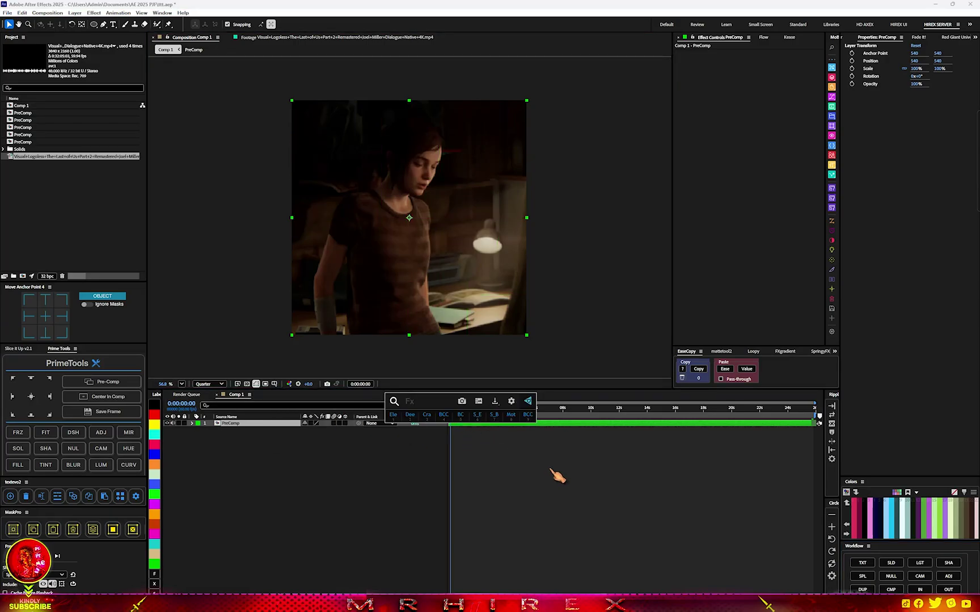
drag(532, 431, 497, 423)
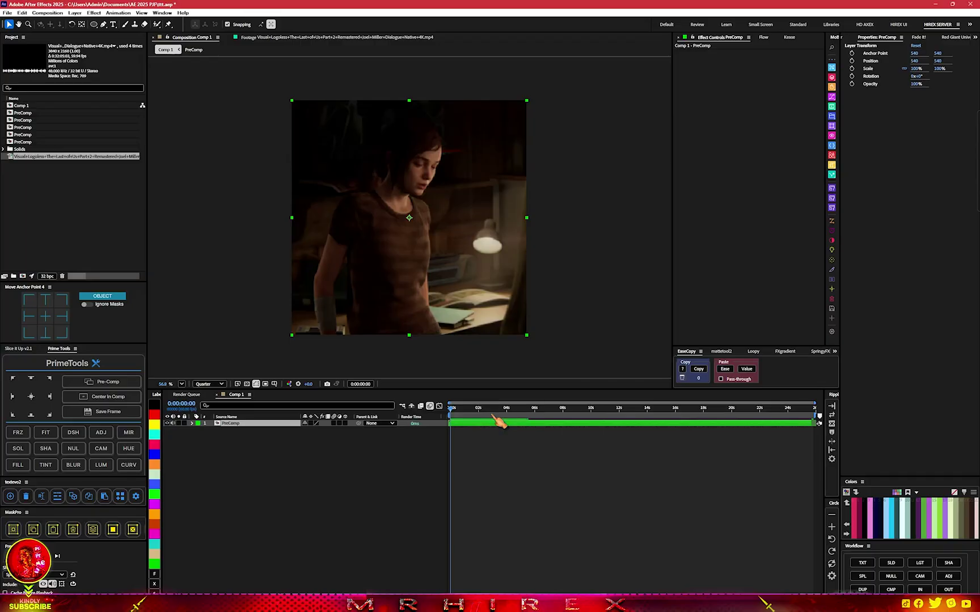
Set Wrap X and Wrap Y to Reflect and select the effect's first-frame keyframes.
click(779, 163)
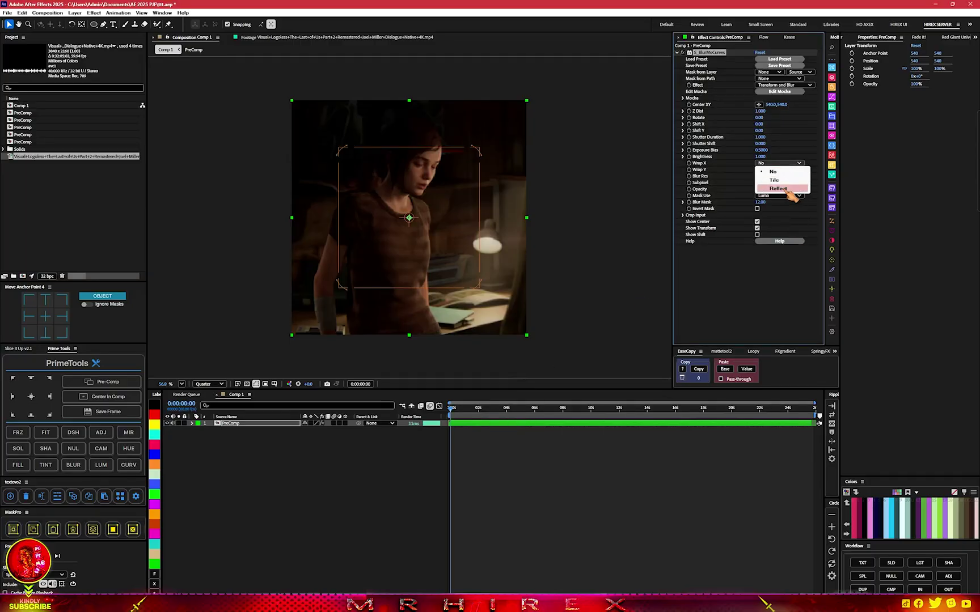
click(778, 189)
click(779, 169)
click(782, 195)
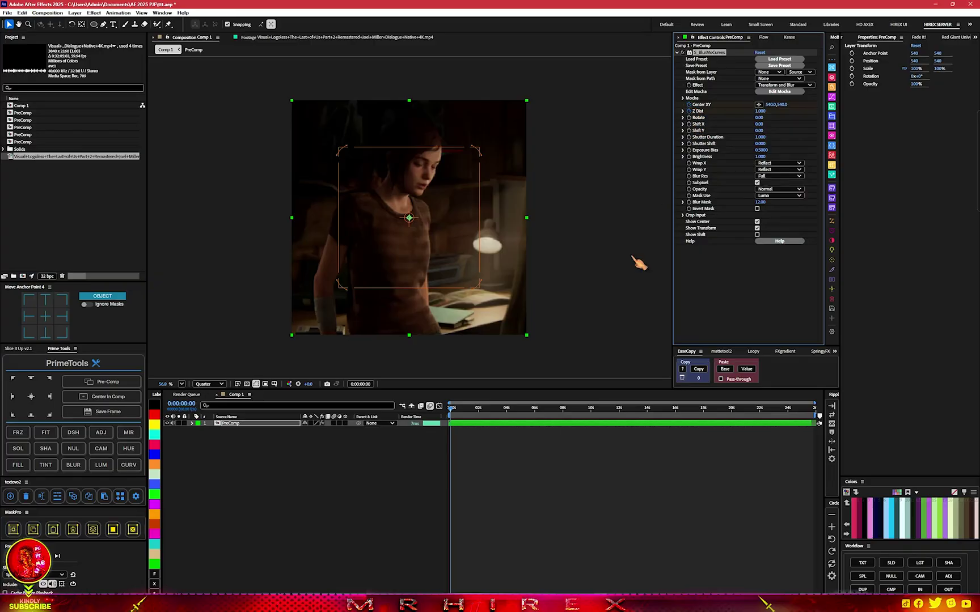
key(u)
drag(462, 432, 452, 451)
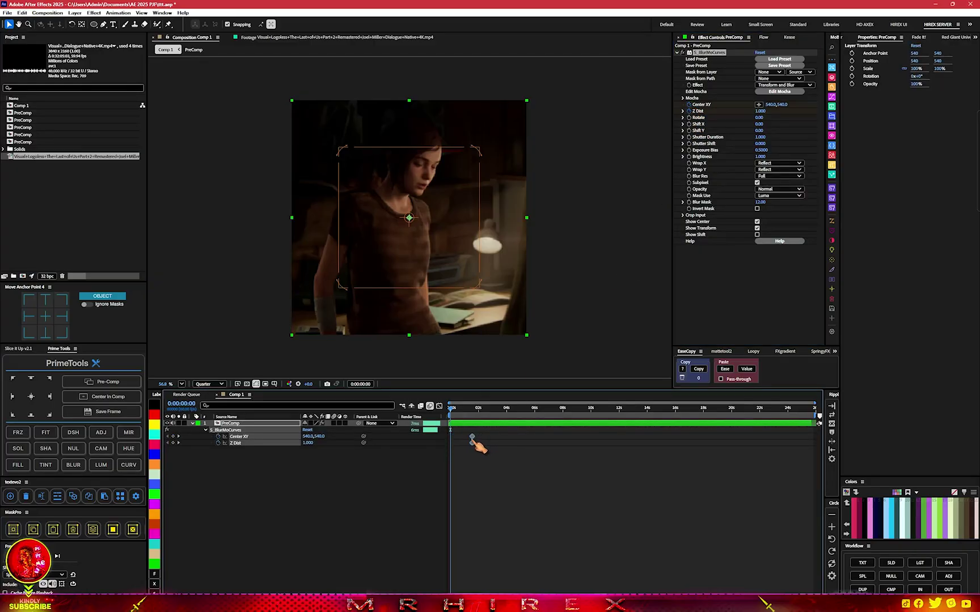
Lower the first keyframe's Z Dist to zoom the start in, then preview it.
drag(309, 443, 280, 444)
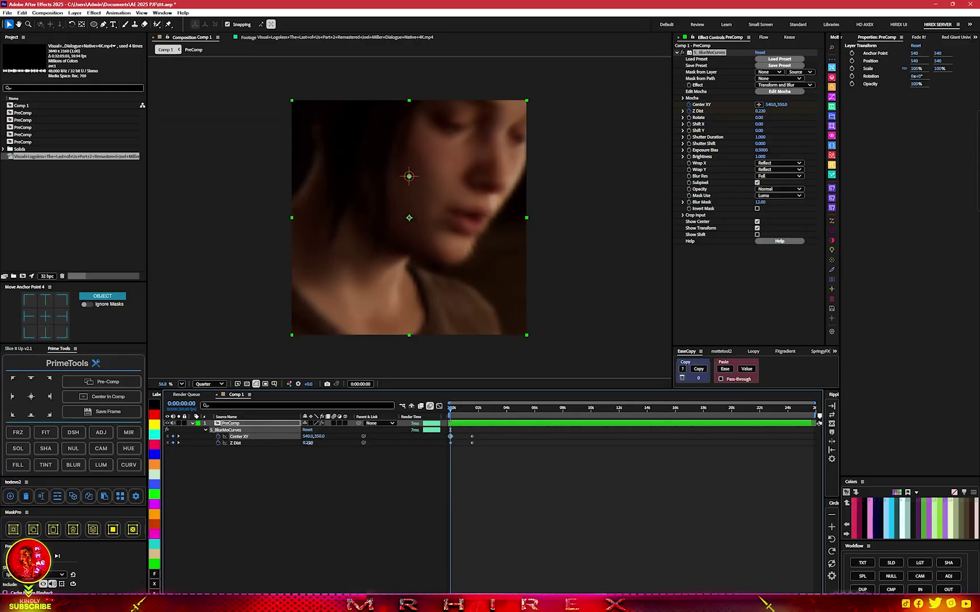
drag(308, 443, 305, 444)
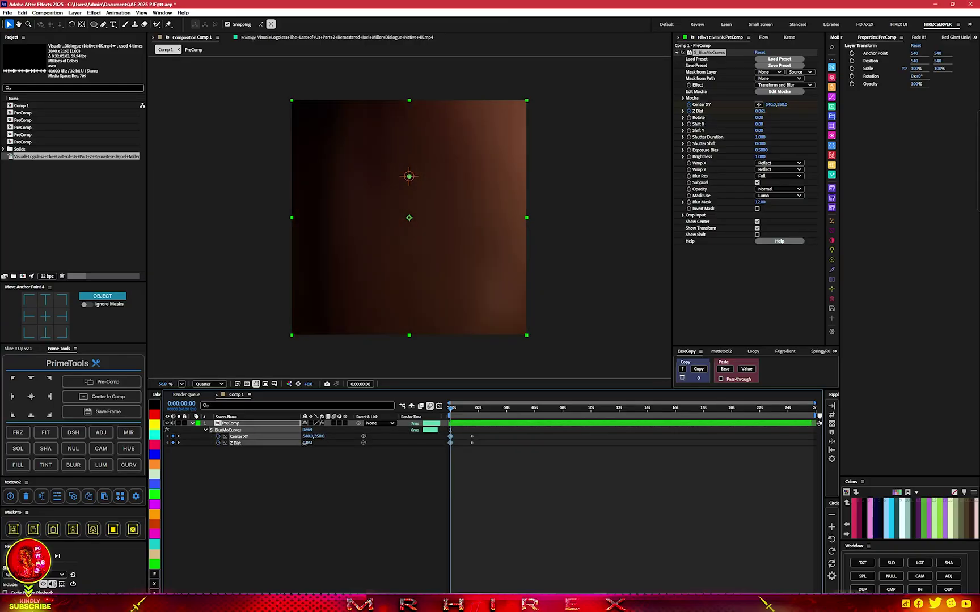
key(space)
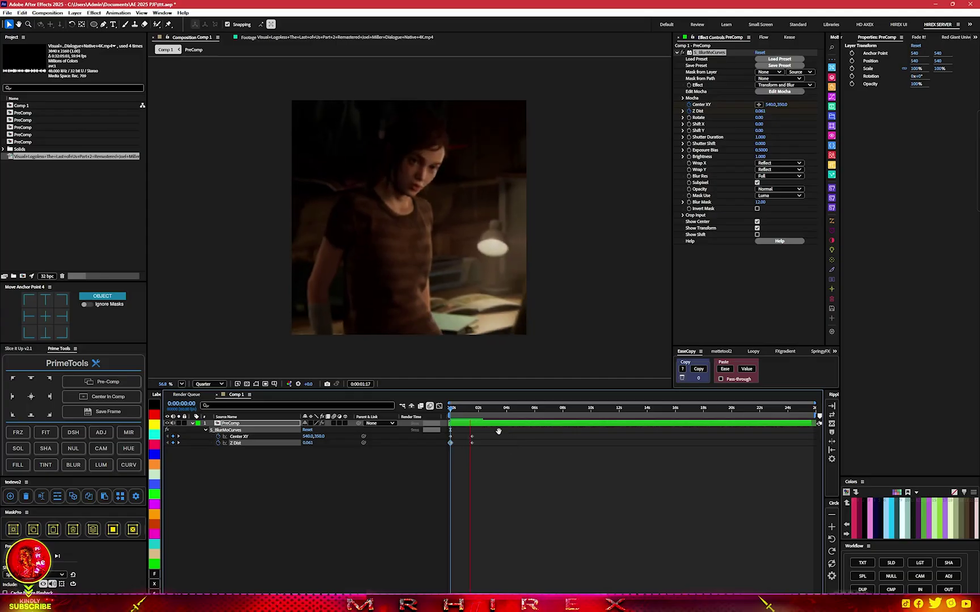
Steepen the Center XY and Z Dist easing in the speed graph and set the start Z Dist to 0.261.
mouse_move(482, 430)
mouse_down()
mouse_move(426, 457)
mouse_move(430, 466)
mouse_up()
click(439, 406)
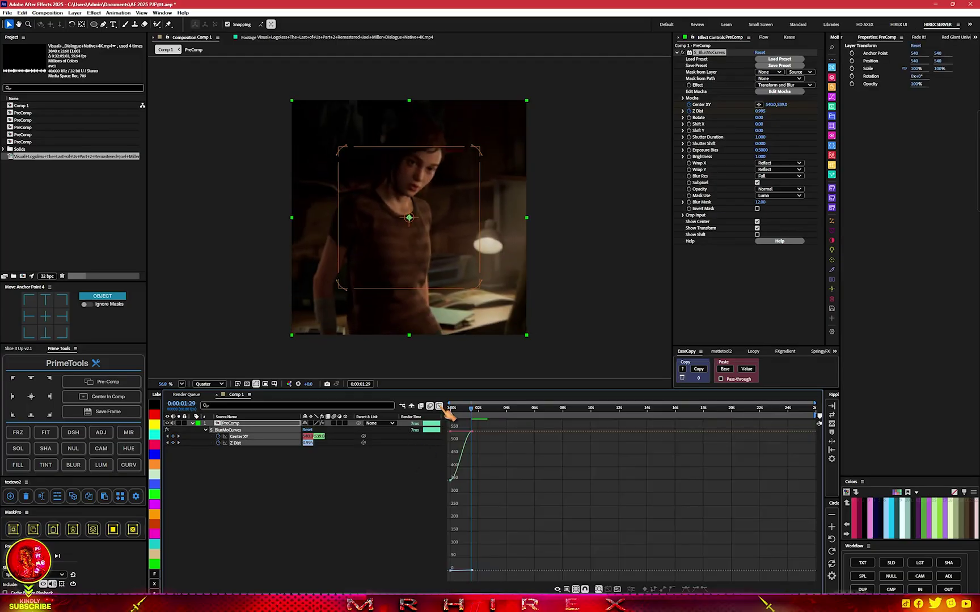
right_click(482, 474)
click(511, 533)
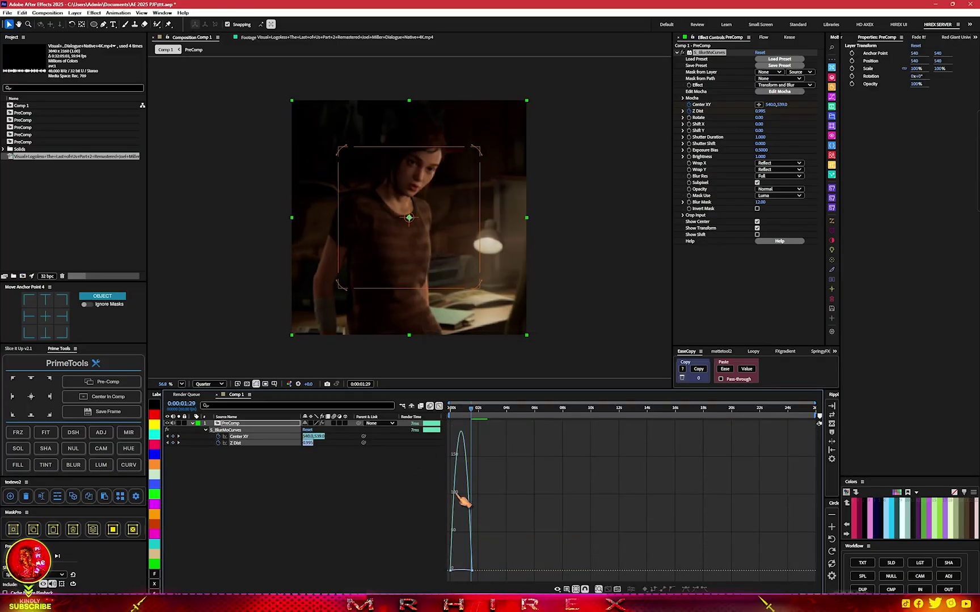
key(minus)
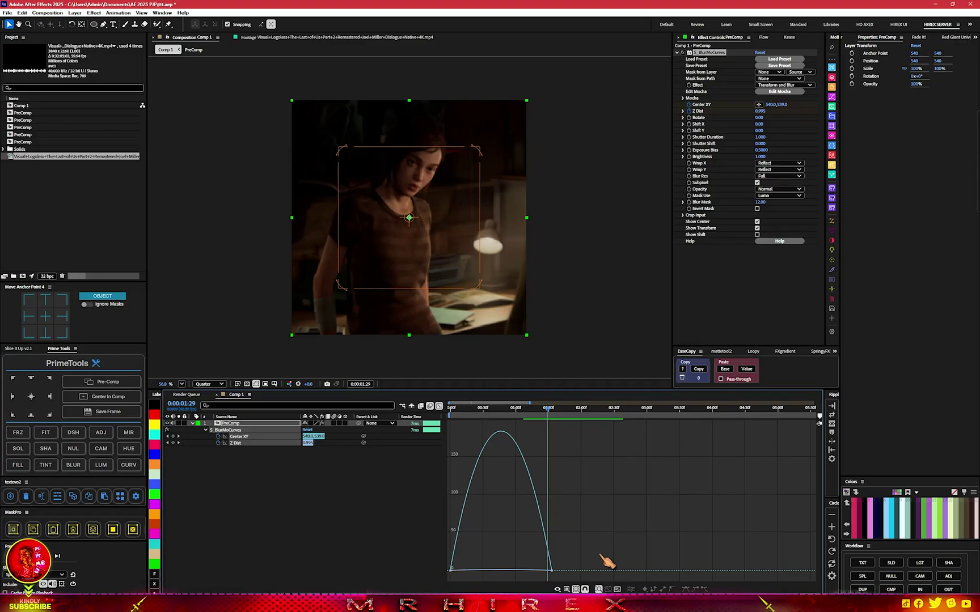
mouse_move(606, 561)
mouse_down()
mouse_move(533, 577)
mouse_move(449, 564)
mouse_up()
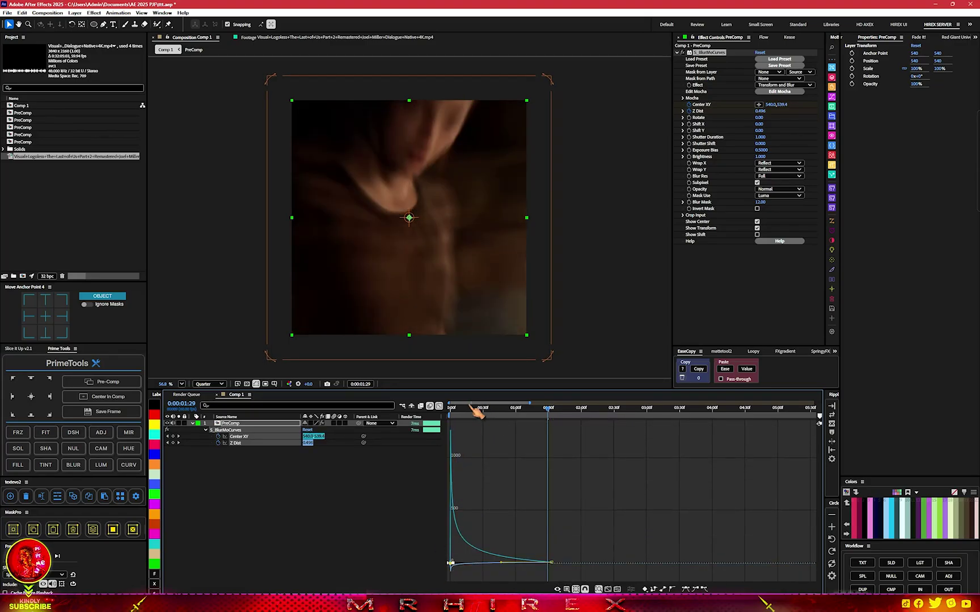
drag(477, 407, 453, 417)
text(0.261)
key(Return)
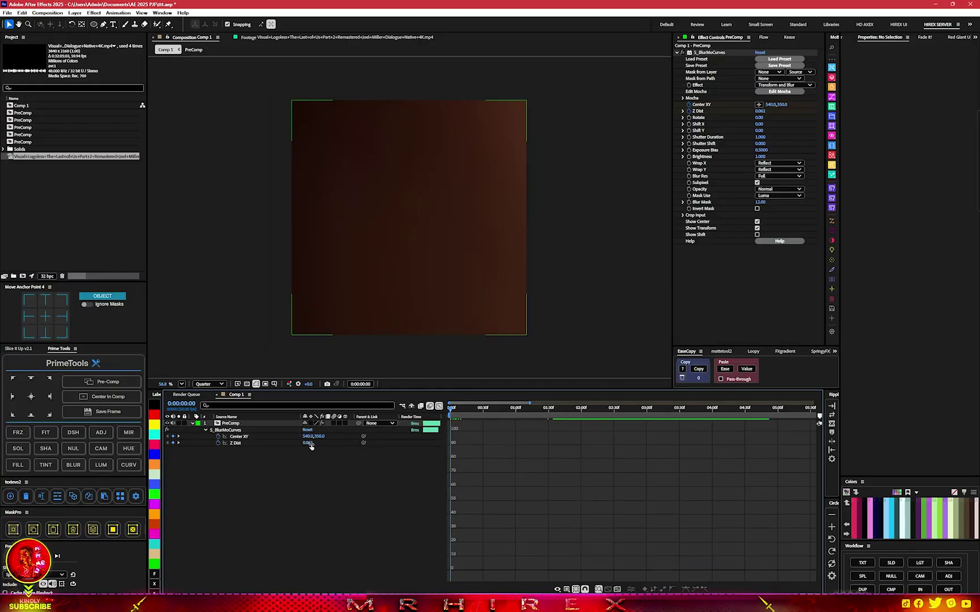
Preview the eased zoom, then lower the starting Z Dist to 0.071.
key(shift+F3)
key(space)
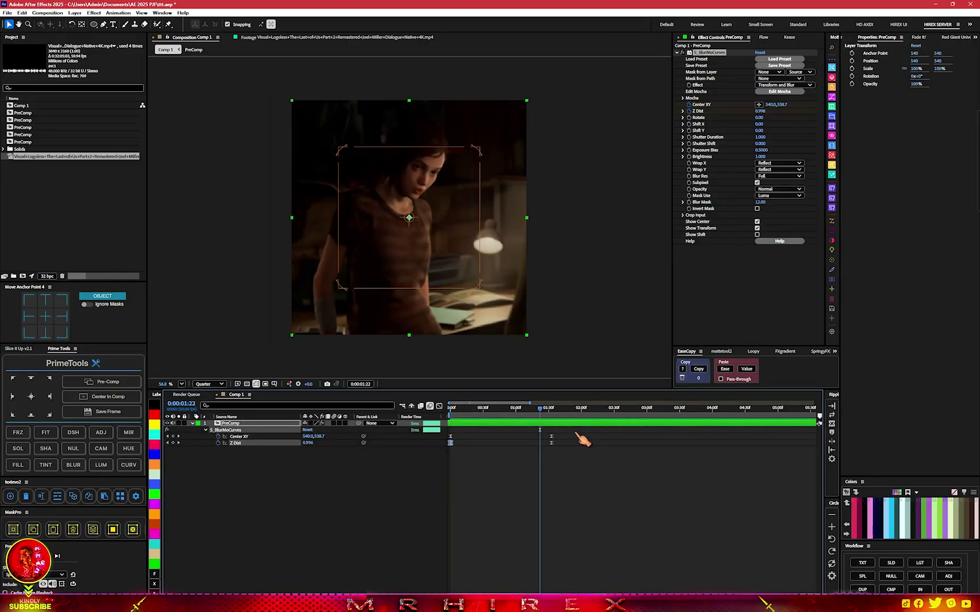
key(space)
key(Home)
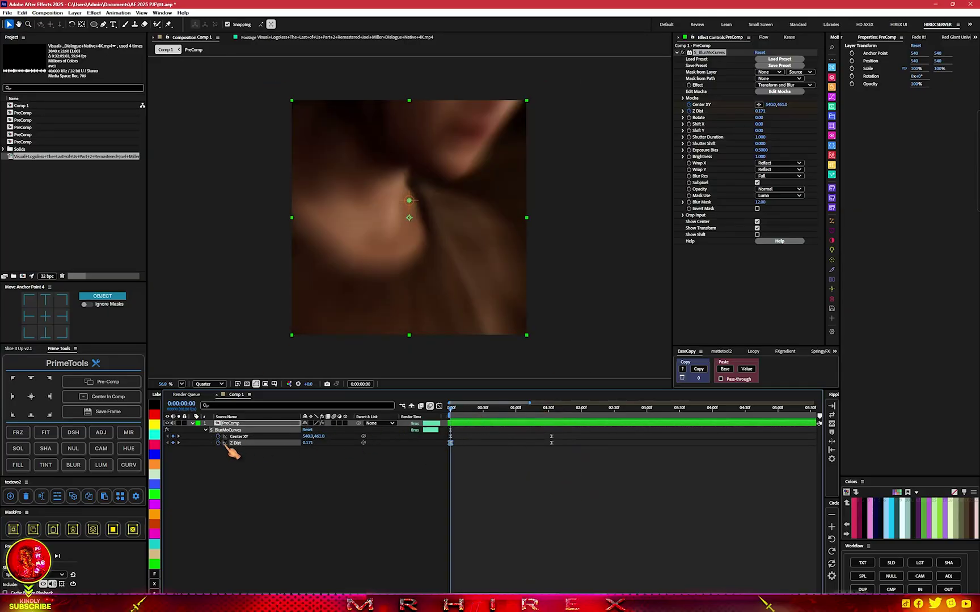
drag(307, 443, 301, 442)
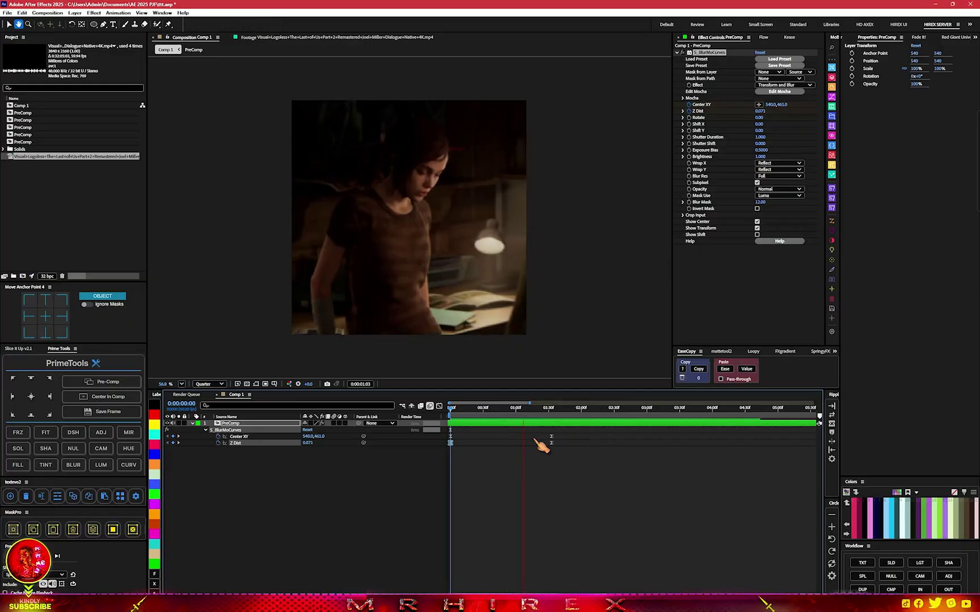
Shift the ending keyframes later, to about 2 seconds, and preview the longer zoom-out.
mouse_move(544, 432)
mouse_down()
mouse_move(558, 449)
mouse_move(593, 446)
mouse_up()
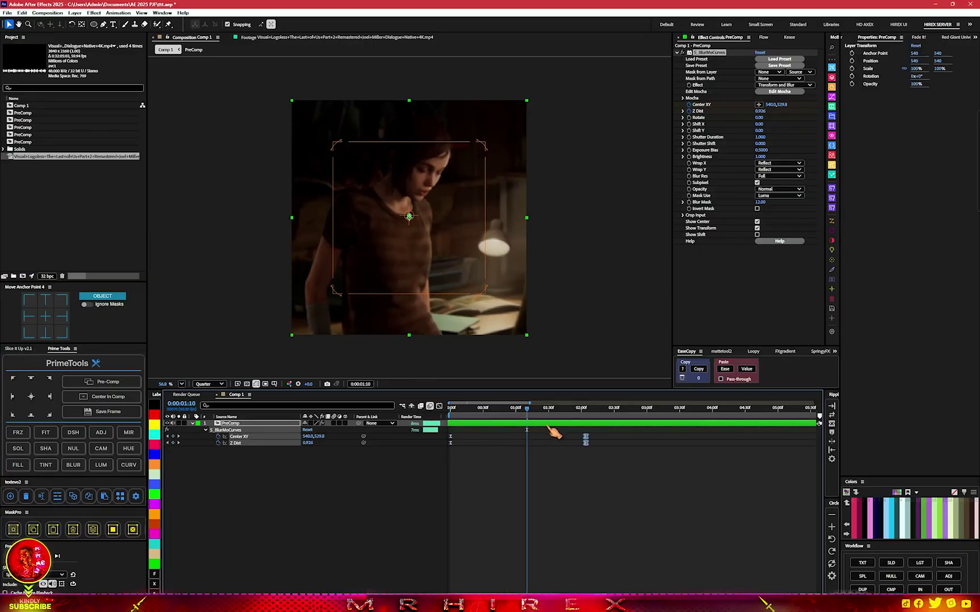
key(Home)
key(space)
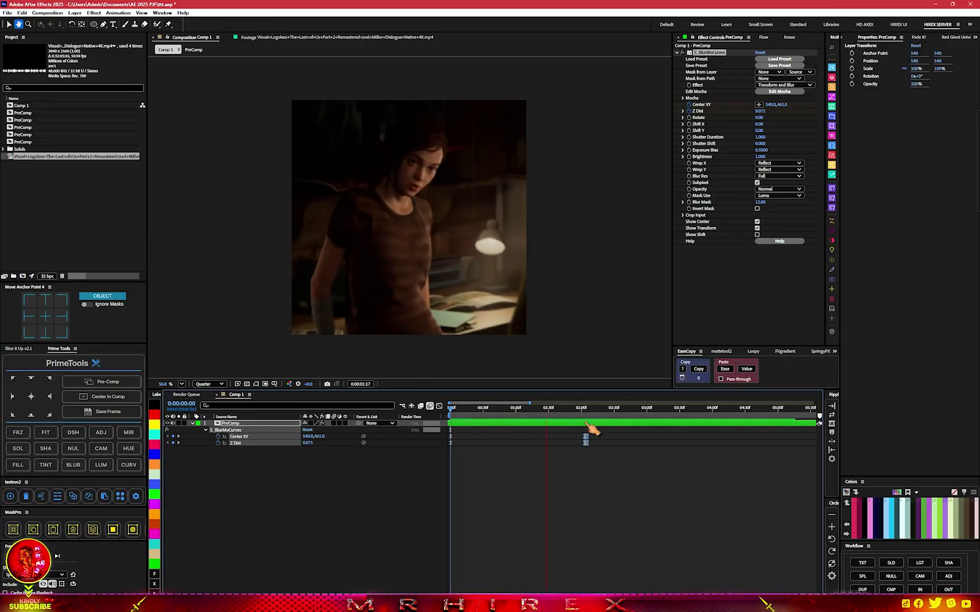
key(space)
Apply the Warp effect to the PreComp with the FishEye warp style.
click(194, 424)
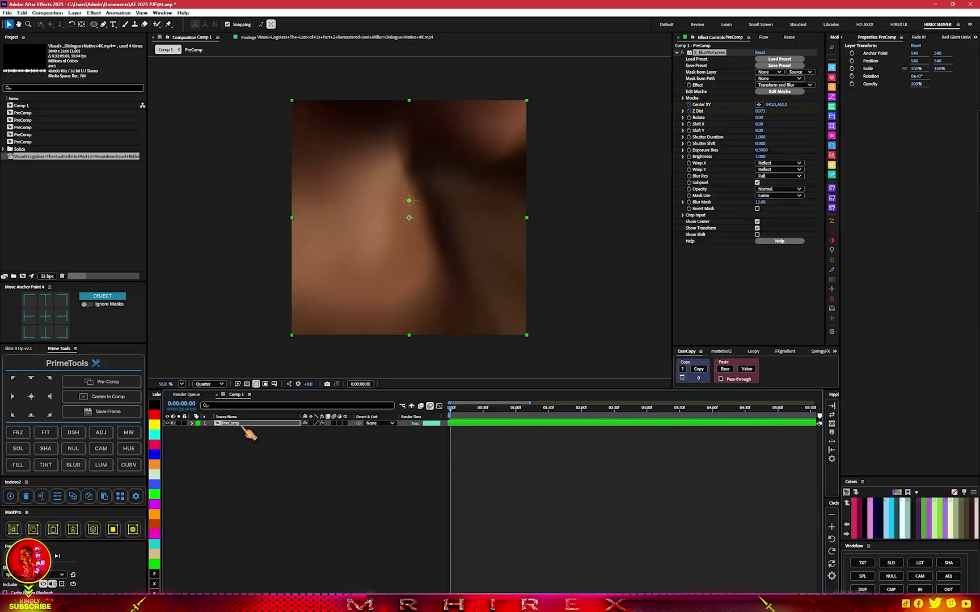
key(ctrl+space)
text(wa)
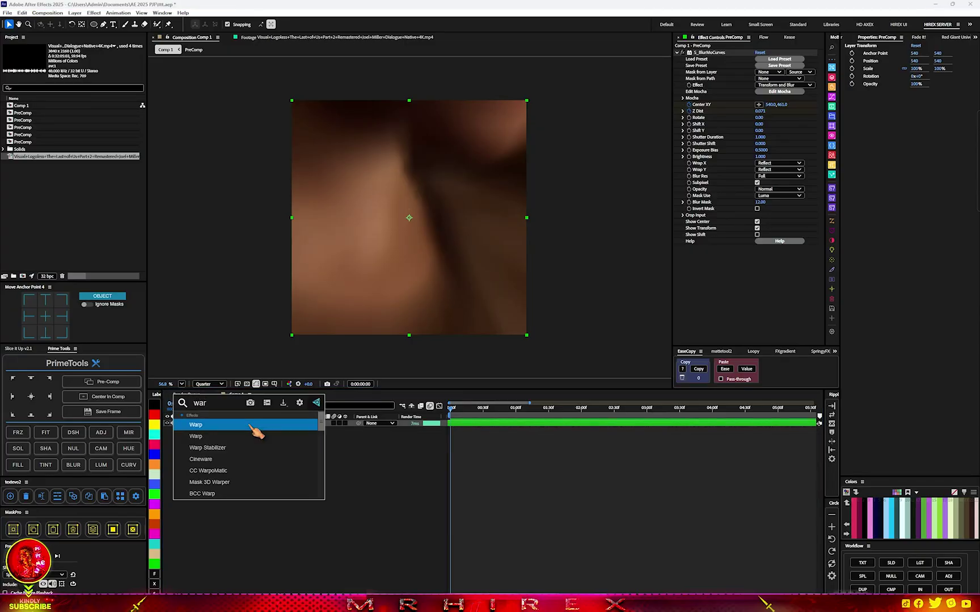
click(254, 427)
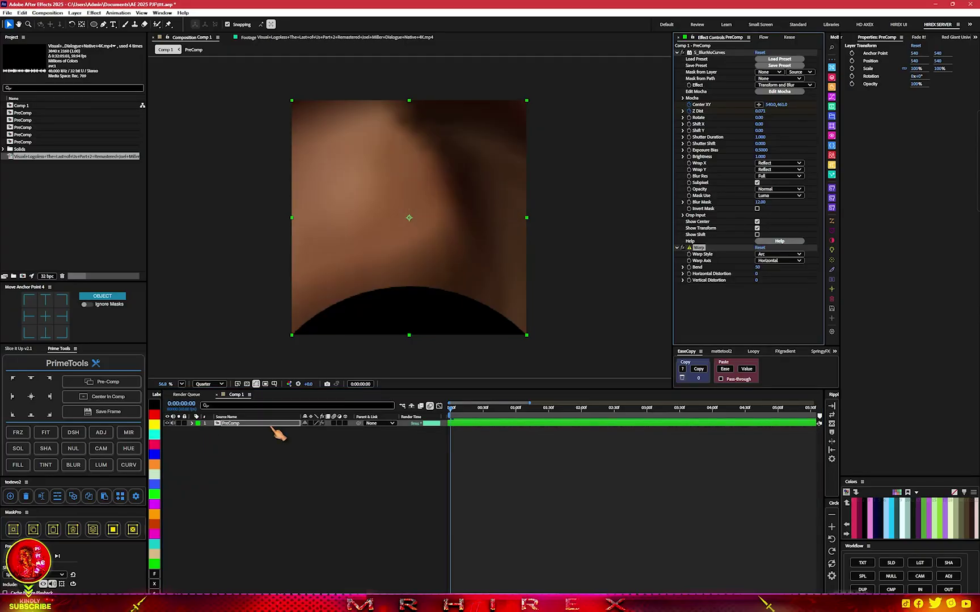
click(778, 255)
click(786, 358)
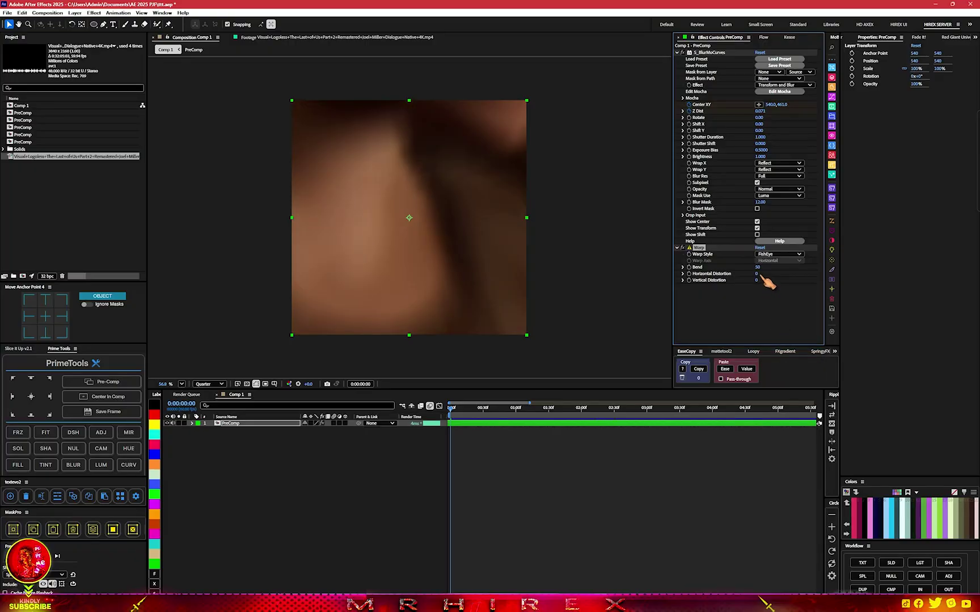
Keyframe Bend at -100 at the start and 0 at 1:30.
drag(454, 418, 494, 408)
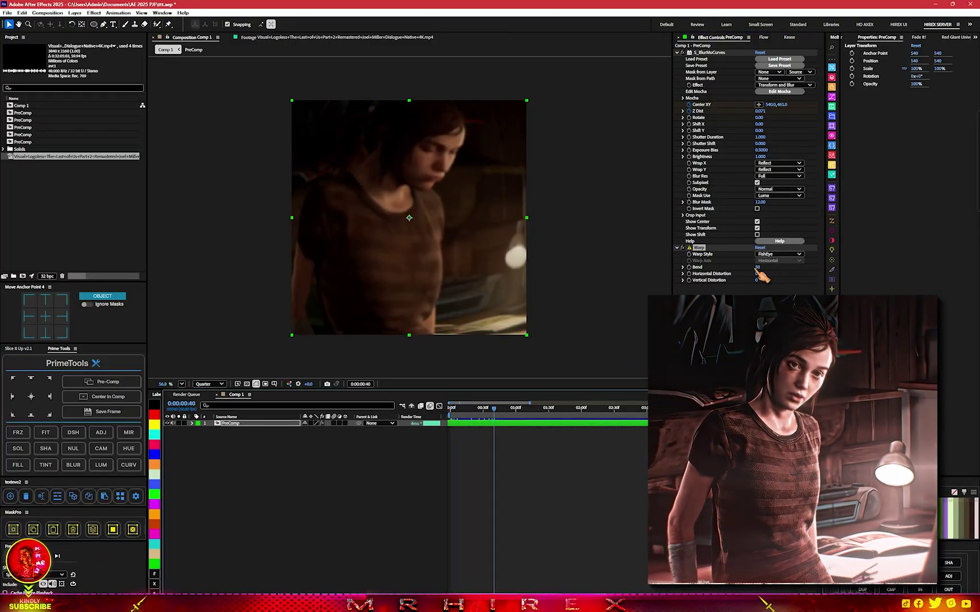
drag(757, 267, 681, 269)
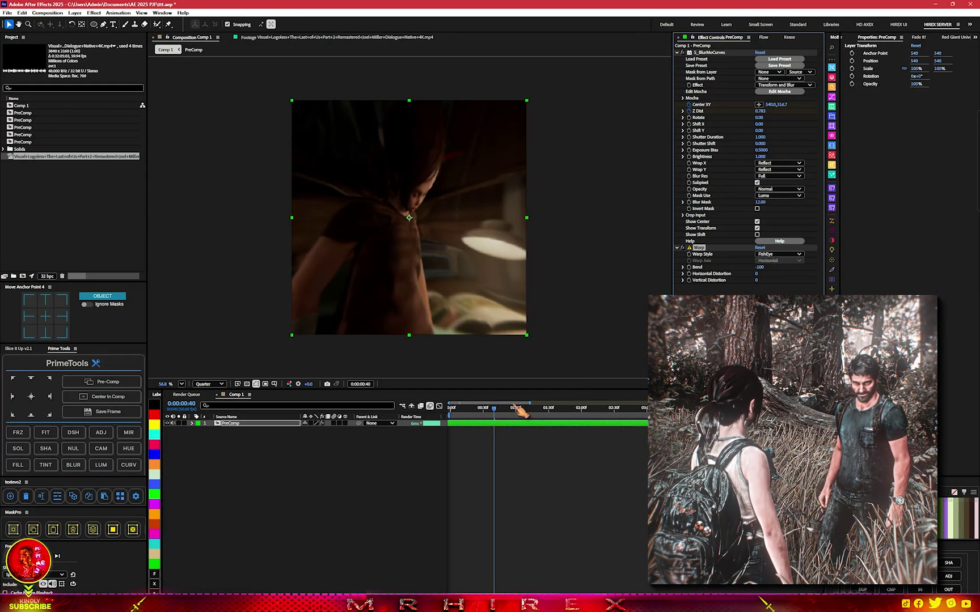
drag(494, 408, 324, 423)
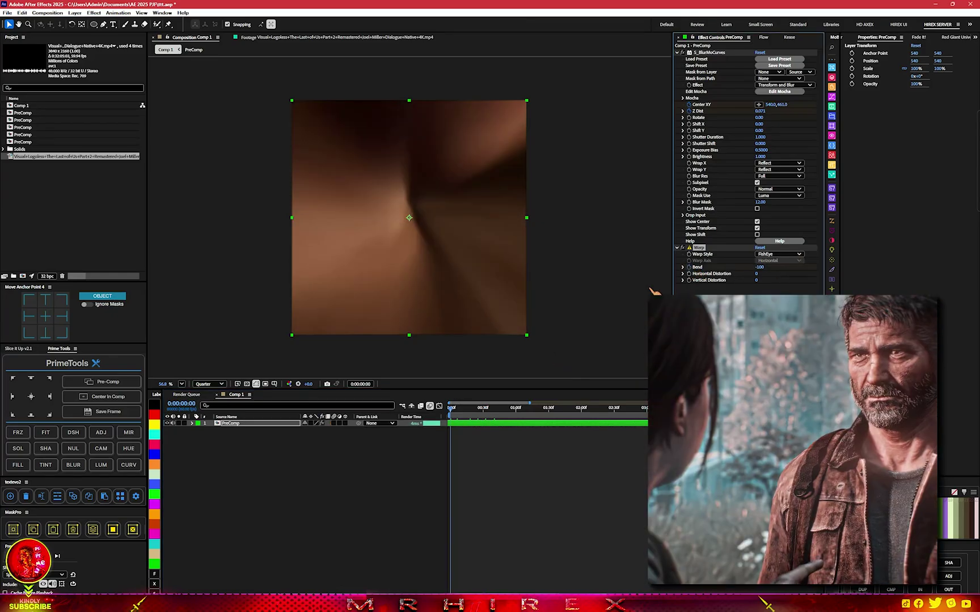
key(u)
drag(469, 422, 556, 422)
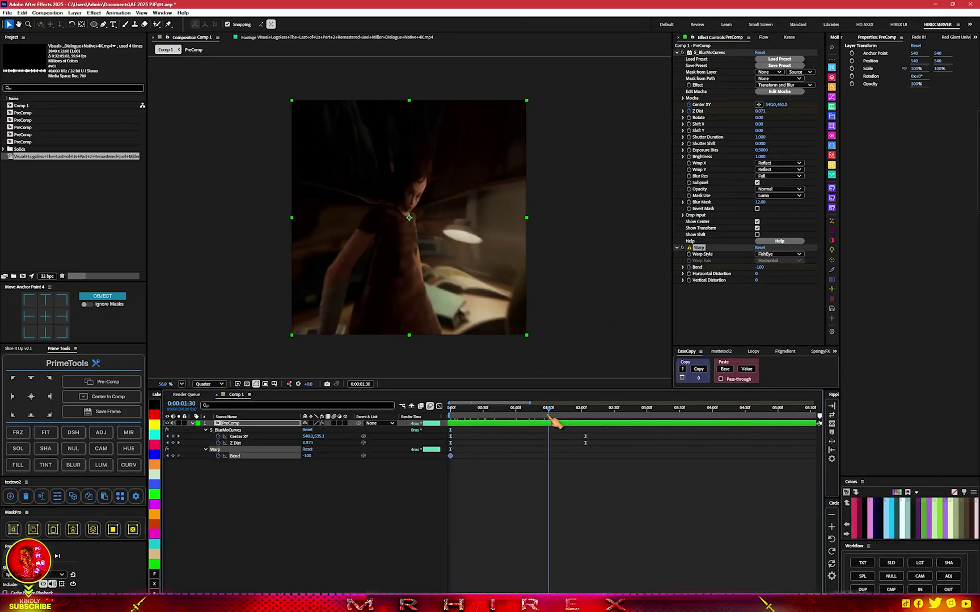
click(760, 267)
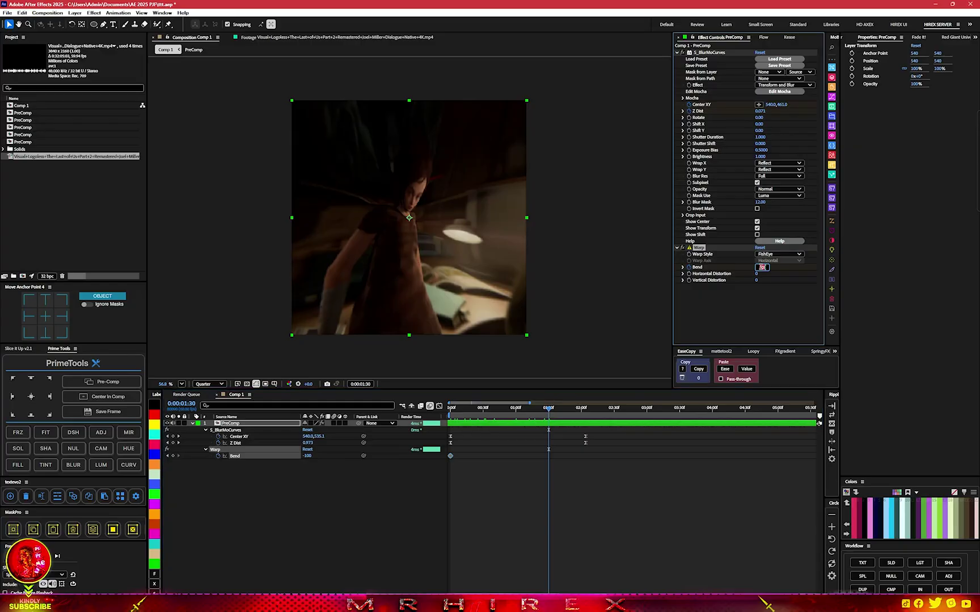
text(0)
key(Return)
Ease the Bend keyframes and sharpen their speed curve so the fisheye snaps away early.
click(487, 466)
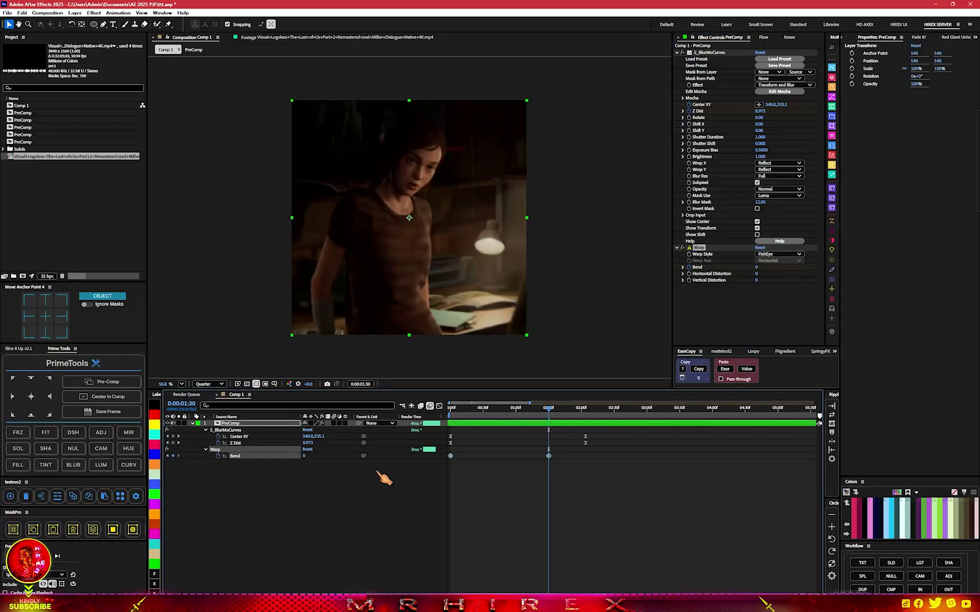
key(u)
key(u)
click(439, 406)
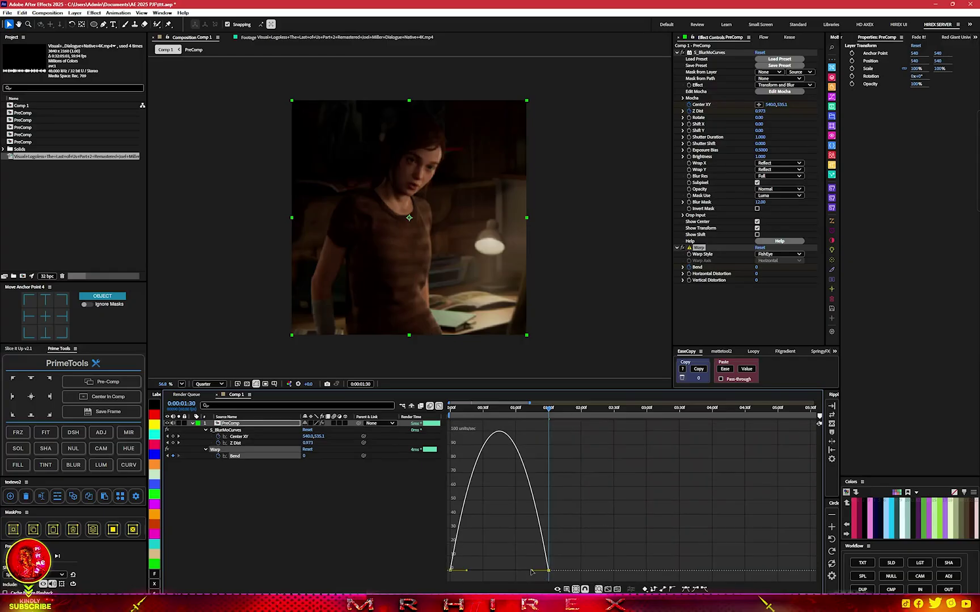
drag(531, 572, 349, 576)
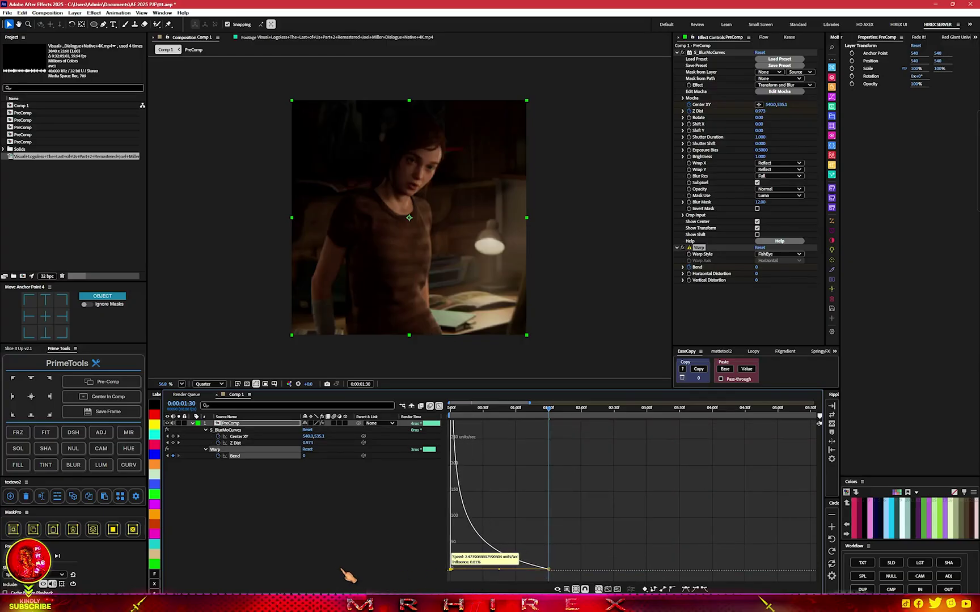
click(439, 406)
mouse_move(481, 408)
mouse_down()
mouse_move(494, 413)
mouse_move(438, 444)
mouse_up()
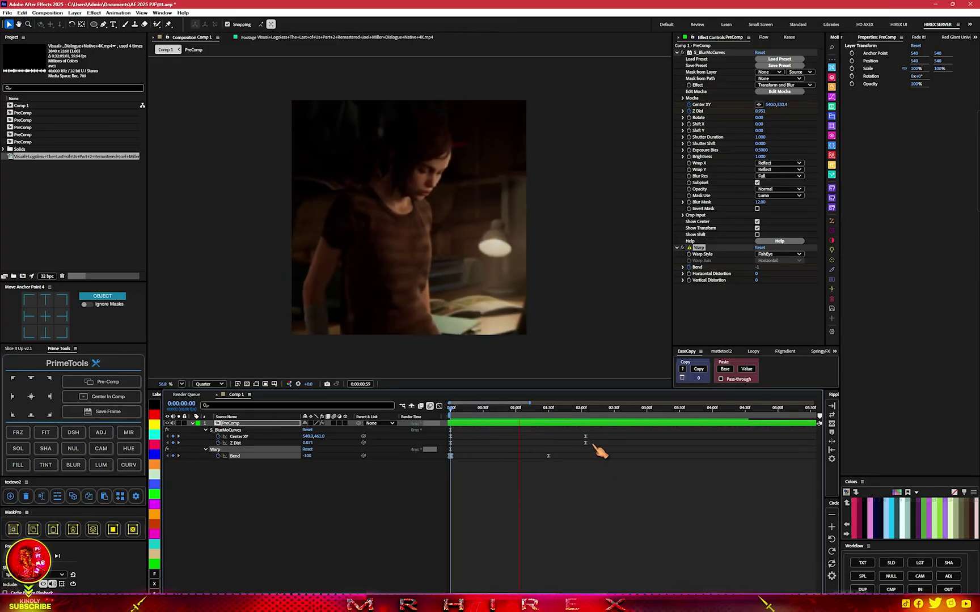
Move the Center XY and Z Dist keyframes slightly later and preview the result.
click(546, 424)
drag(546, 409, 450, 419)
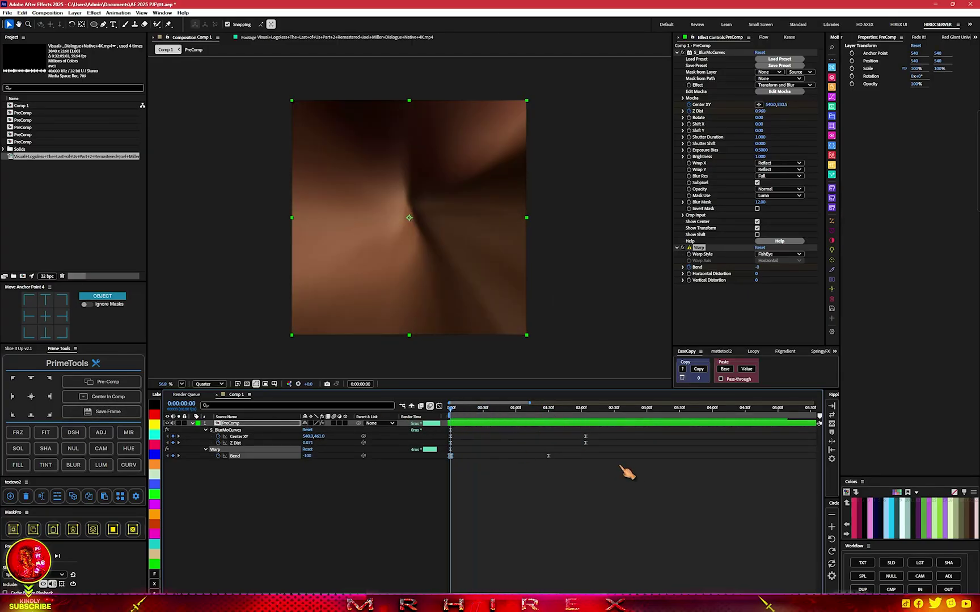
key(space)
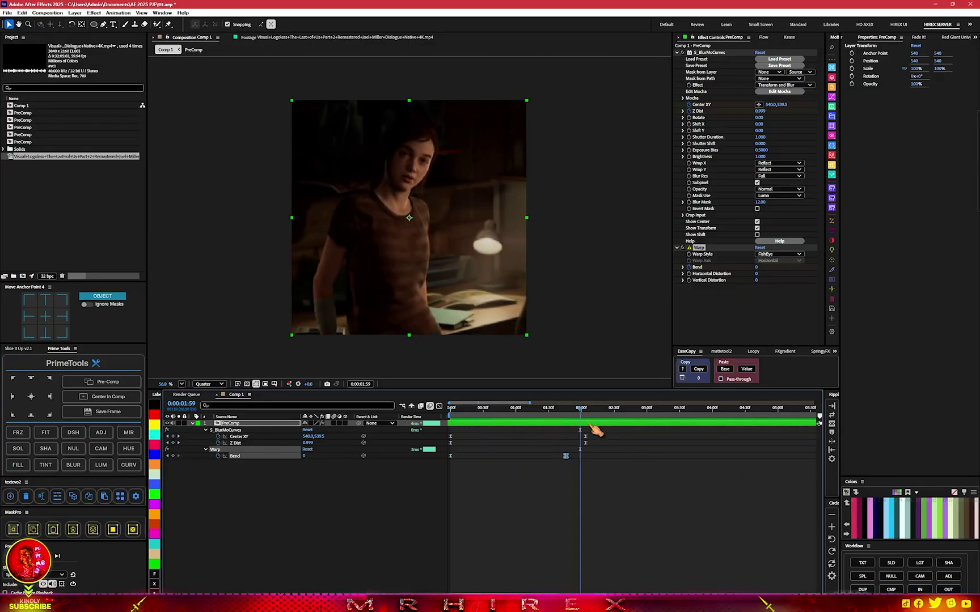
mouse_move(591, 426)
mouse_down()
mouse_move(581, 448)
mouse_move(611, 443)
mouse_up()
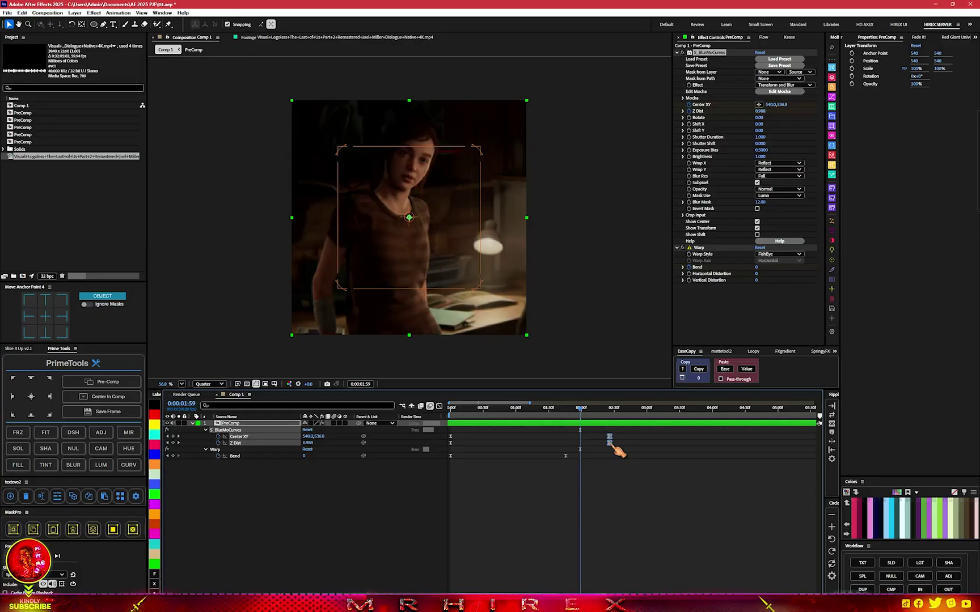
key(space)
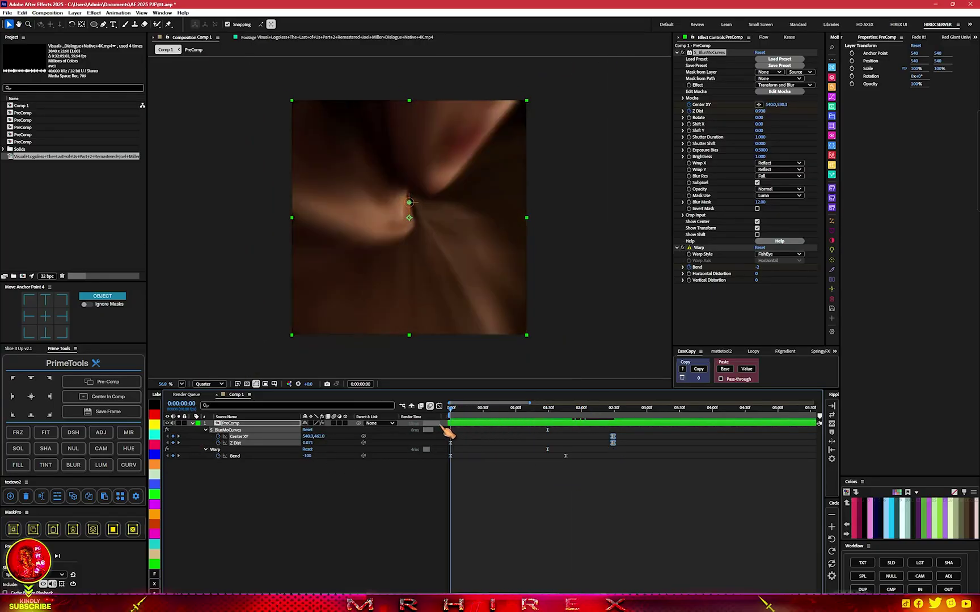
key(space)
key(space)
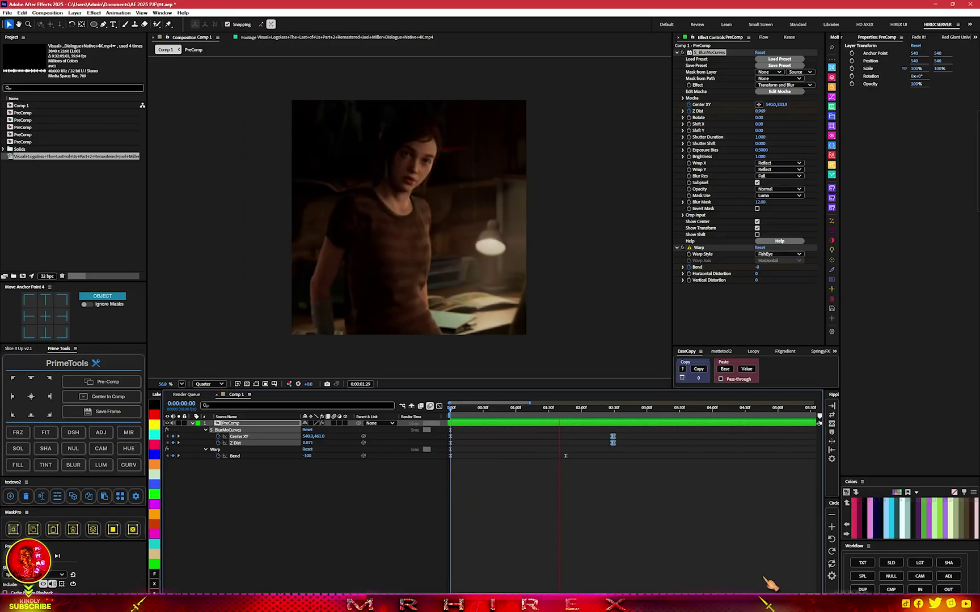
key(space)
Nest the PreComp layer into a new precomp with a crimson label.
click(193, 424)
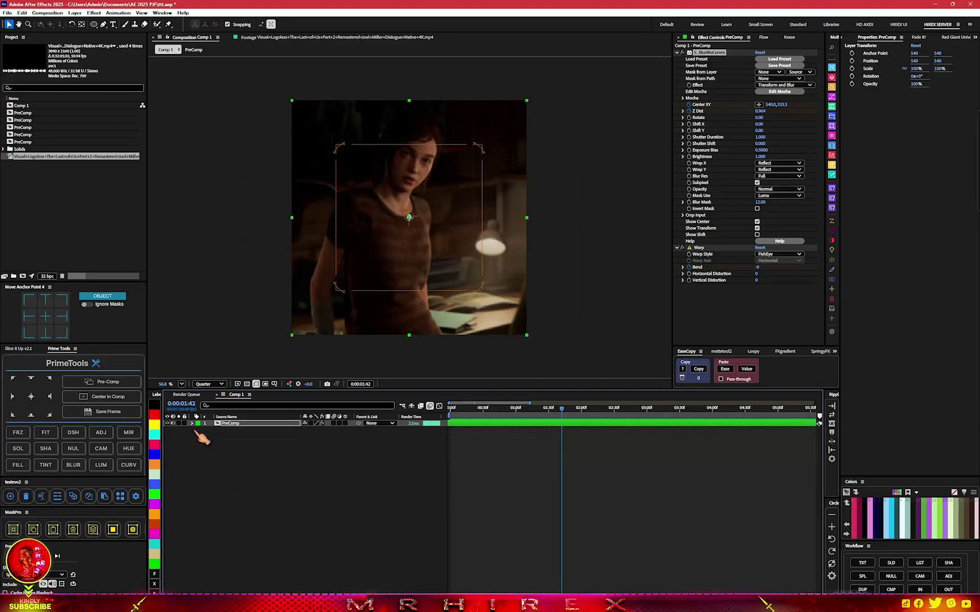
click(241, 426)
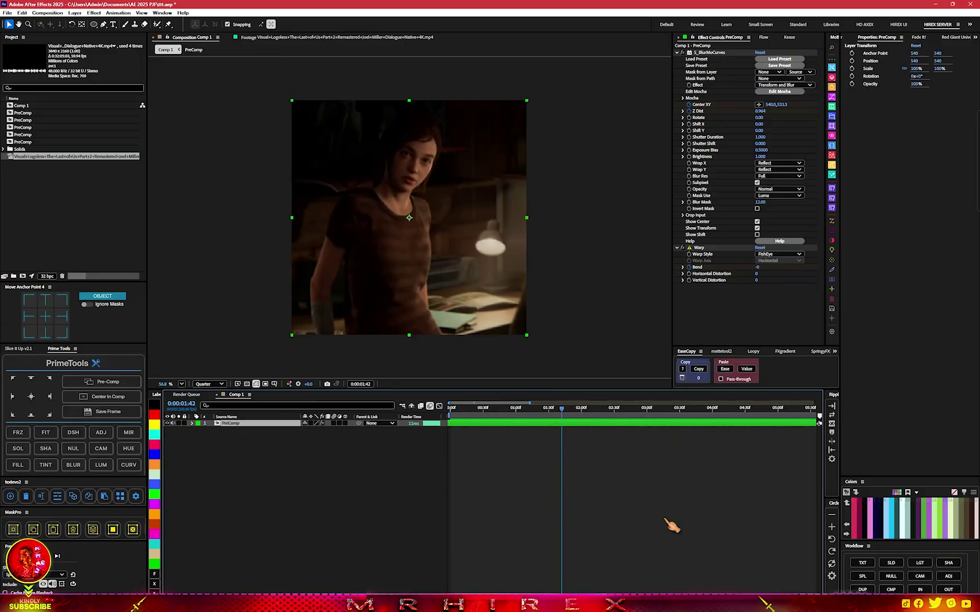
click(890, 590)
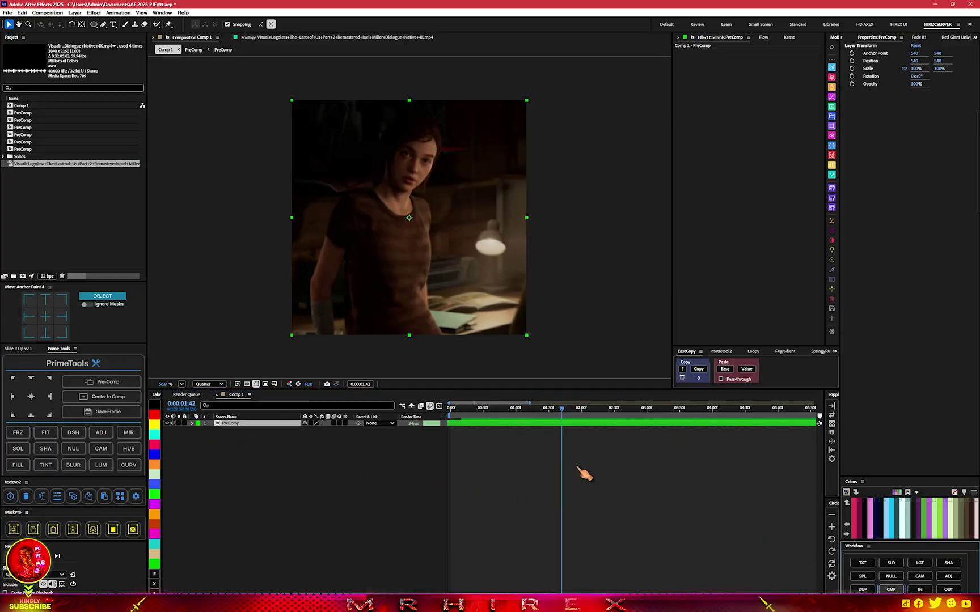
click(156, 446)
Add a new Null Object to Comp 1 with a teal label.
scroll(579, 420, up, 2)
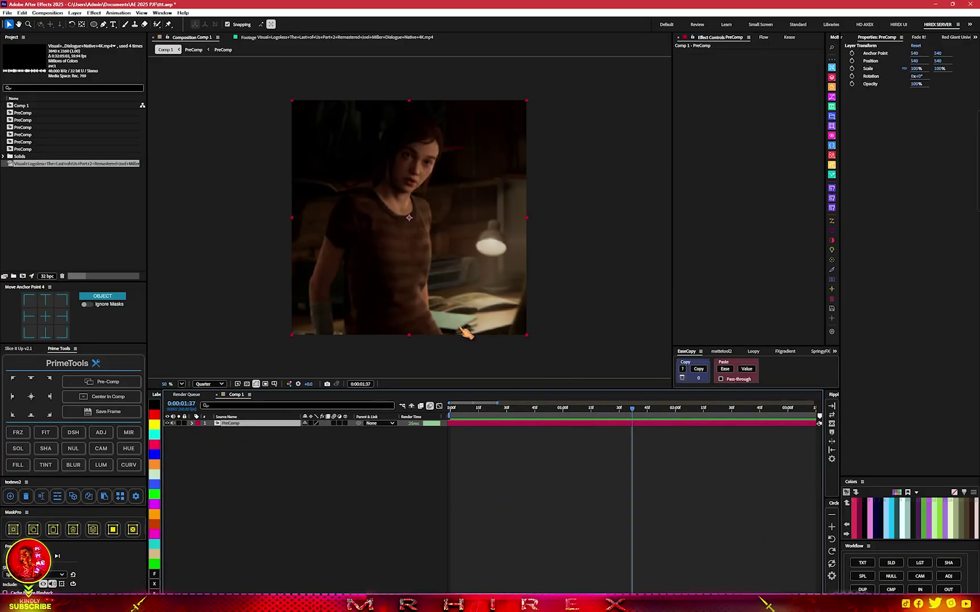
scroll(457, 334, down, 1)
right_click(288, 480)
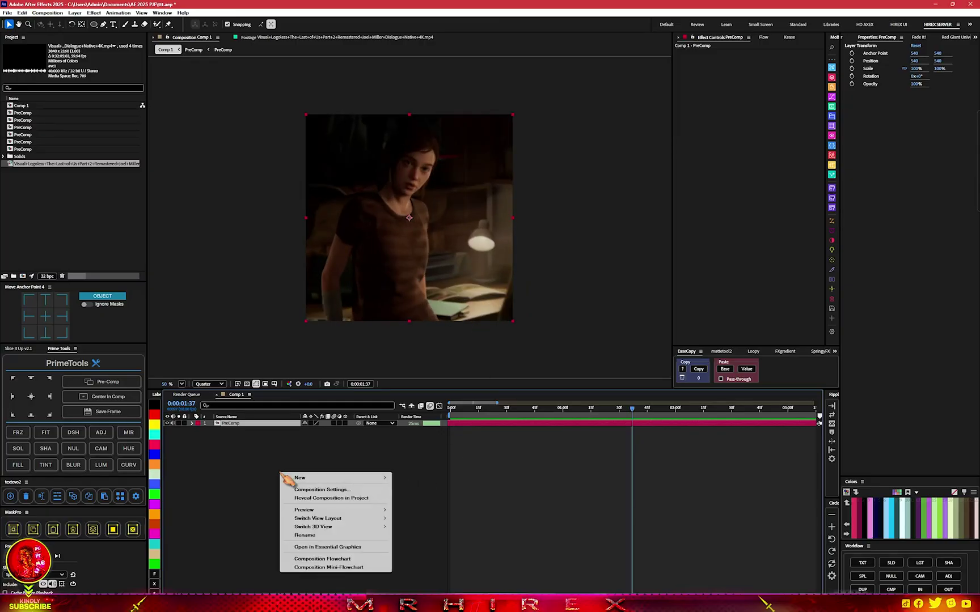
mouse_move(318, 476)
click(437, 522)
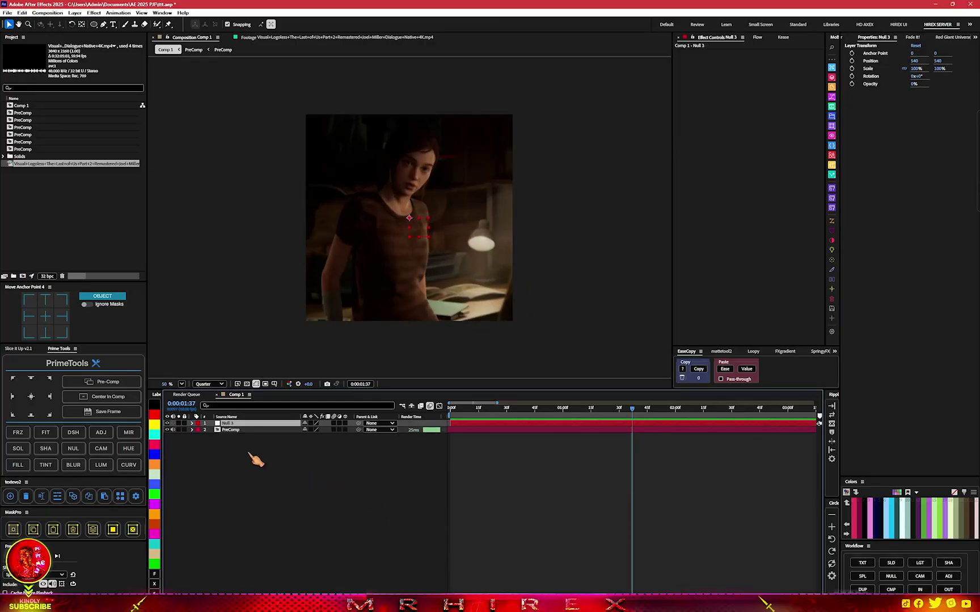
click(154, 436)
Parent the PreComp layer to Null 3 and reveal Null 3's Transform properties.
click(261, 430)
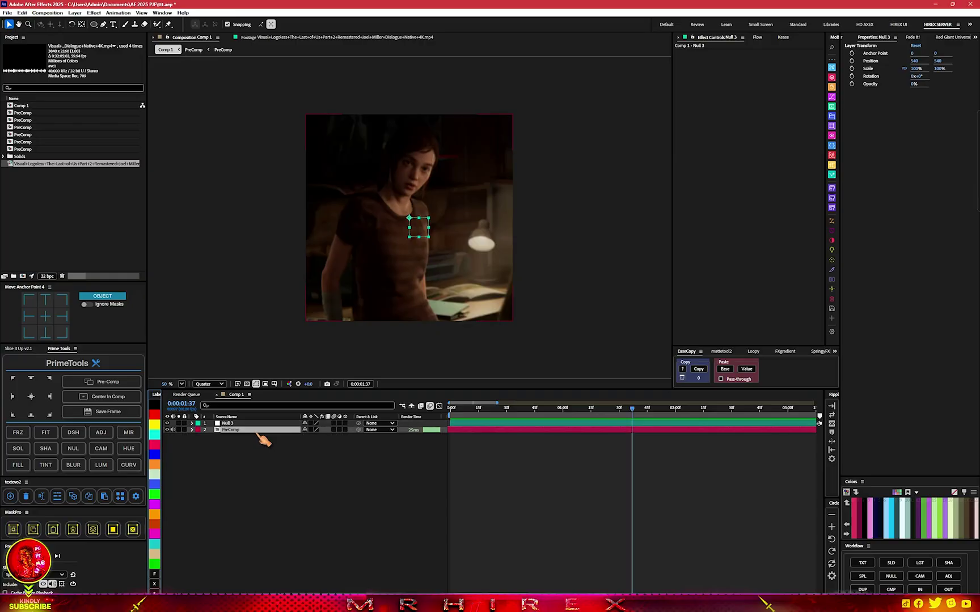
drag(358, 430, 267, 424)
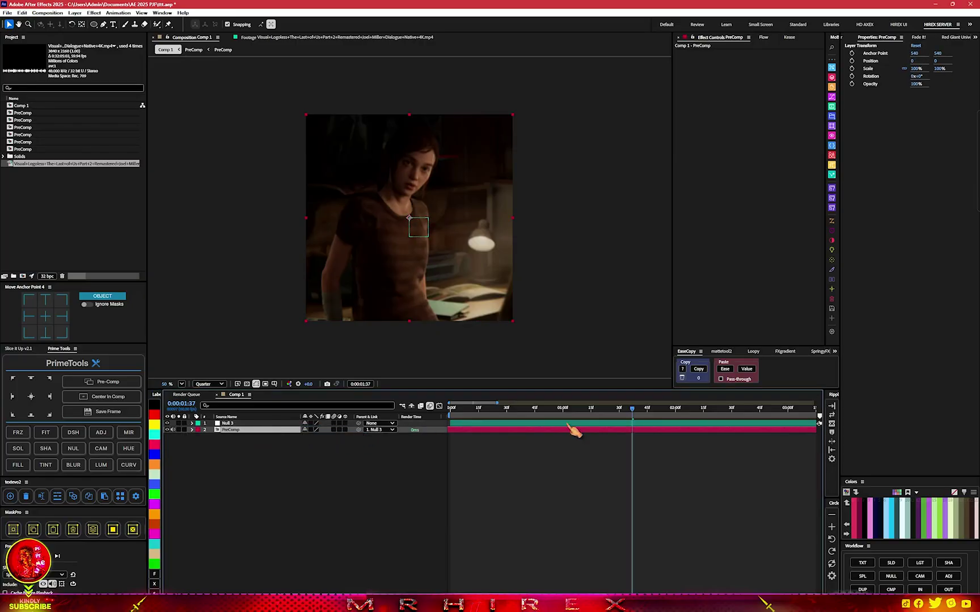
key(space)
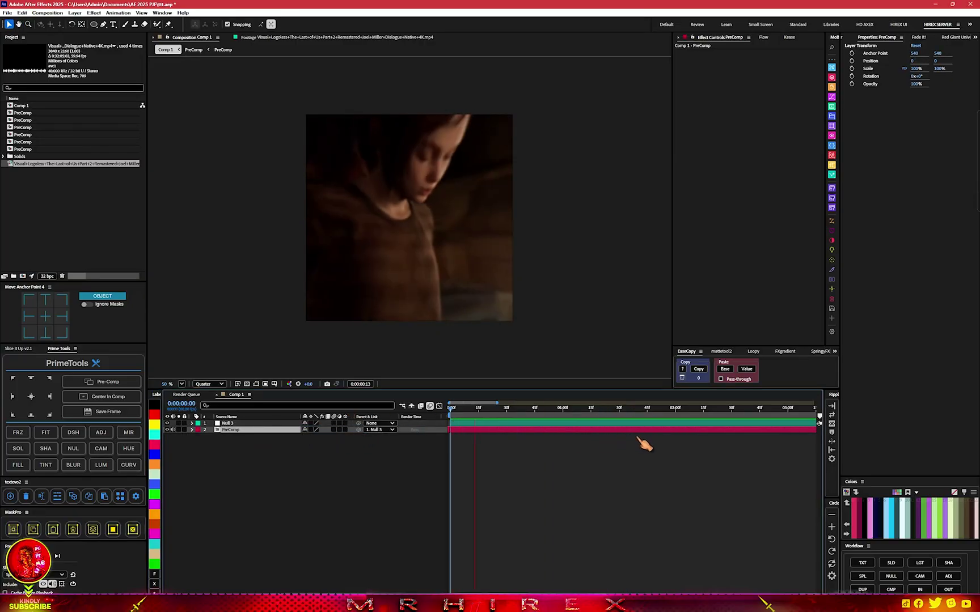
click(272, 424)
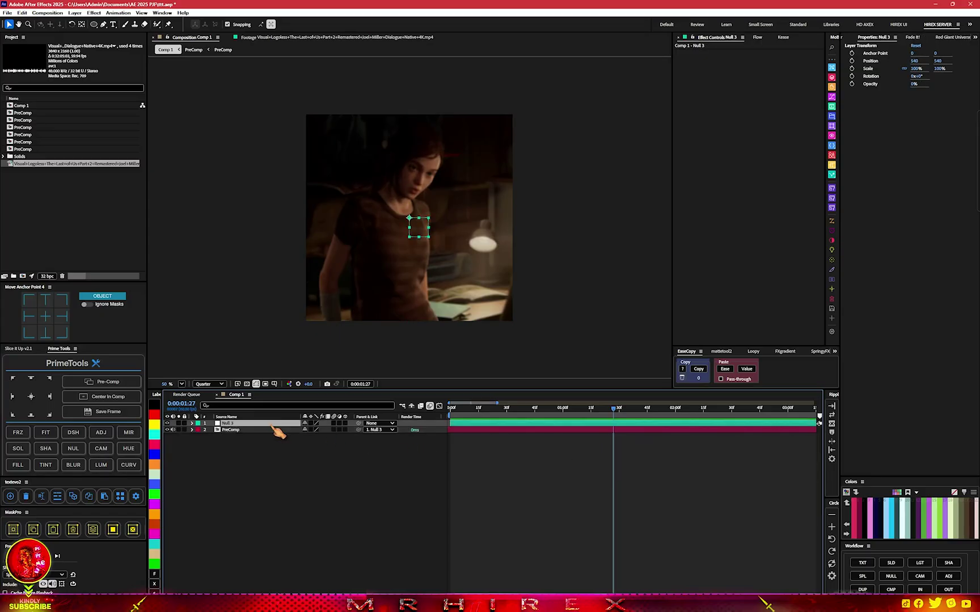
click(194, 424)
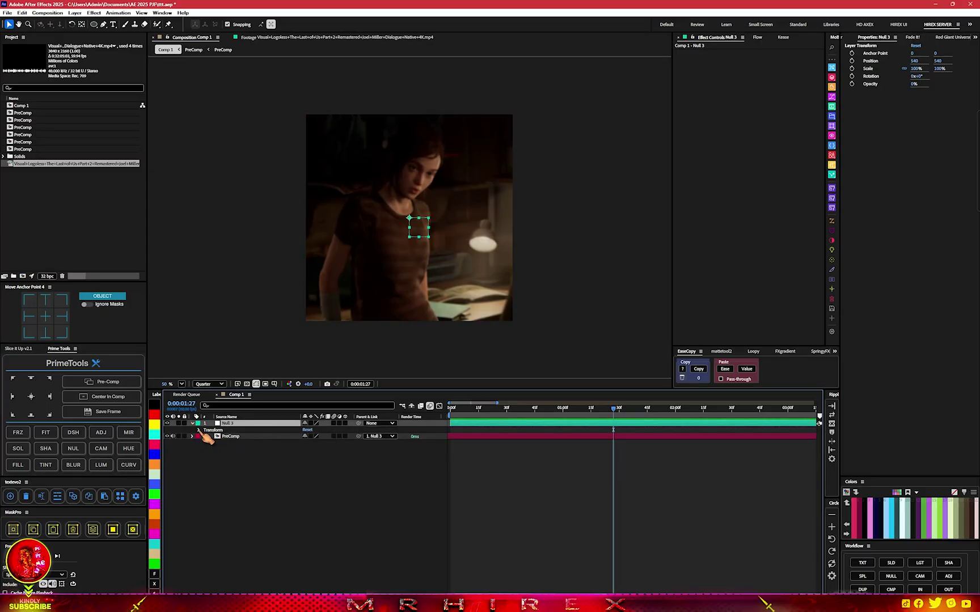
click(199, 430)
key(space)
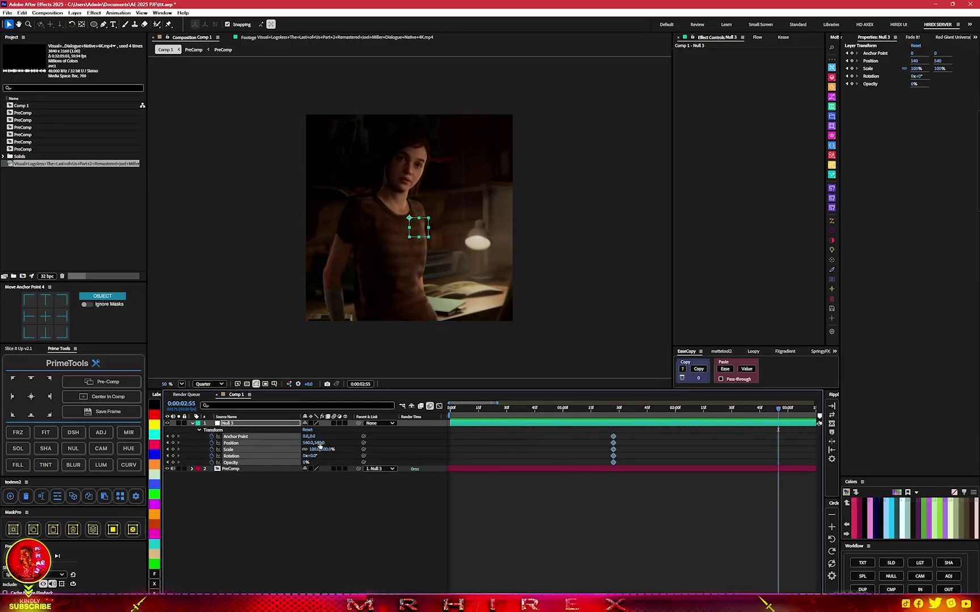
Raise Null 3 to Position 540,-542 at 2:55 and show both Position keyframes' speed graph.
drag(319, 447, 170, 446)
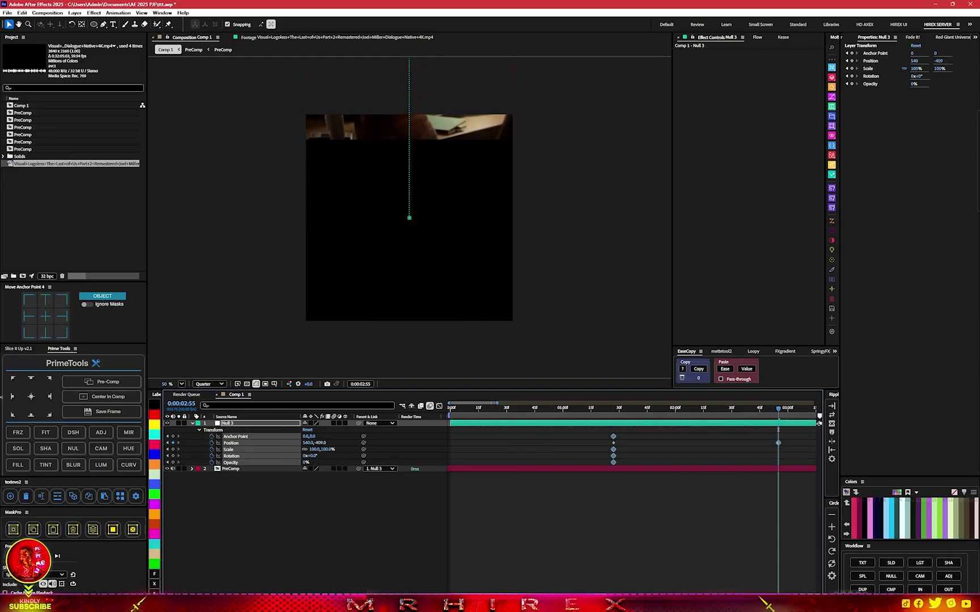
mouse_move(320, 443)
mouse_down()
mouse_move(289, 454)
mouse_move(274, 445)
mouse_up()
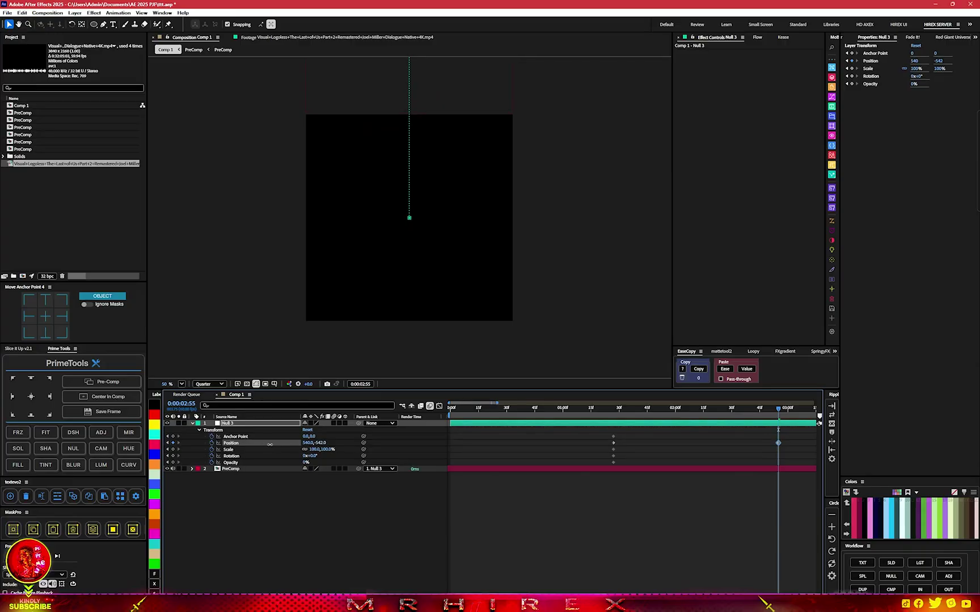
drag(788, 439, 593, 454)
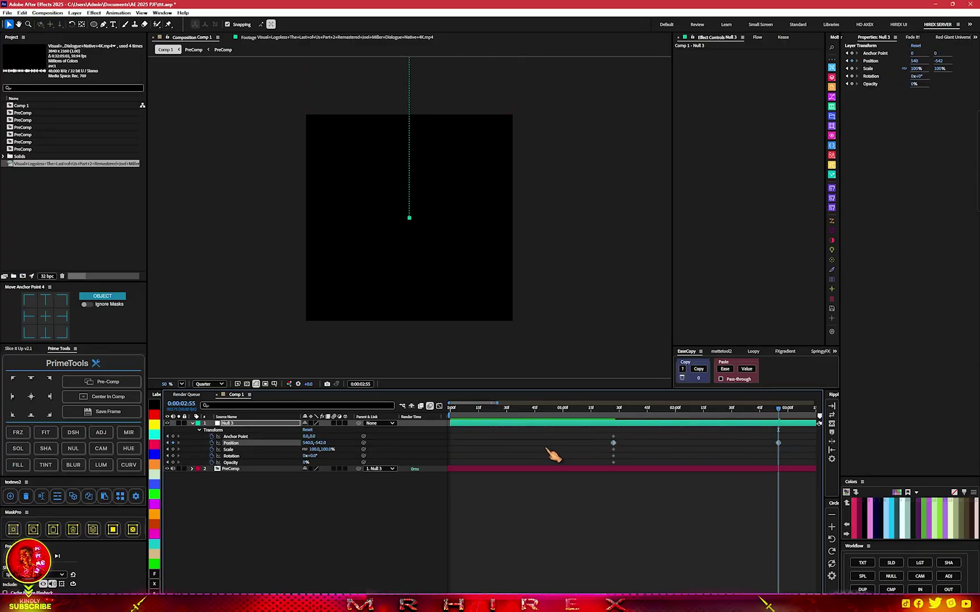
click(438, 406)
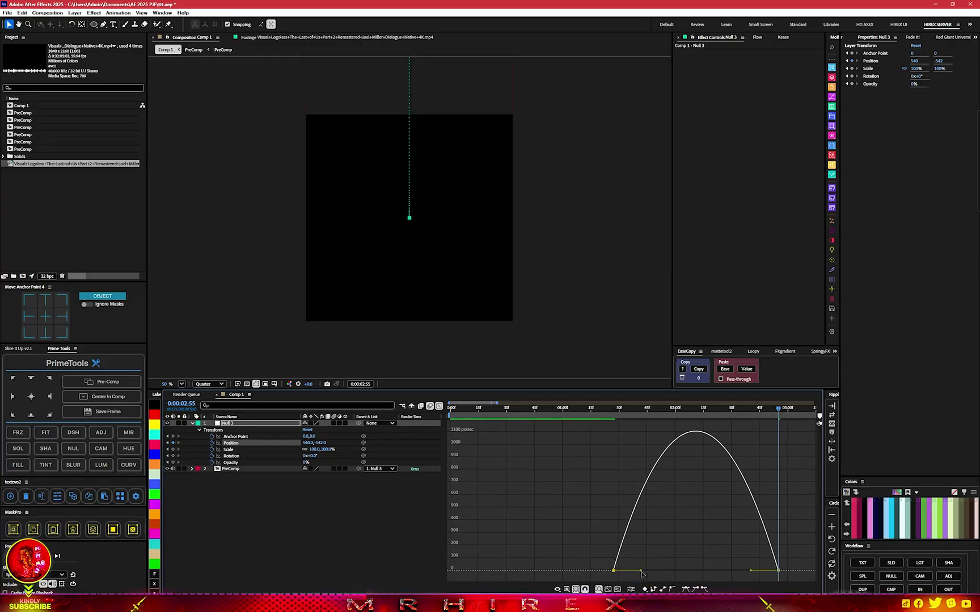
Ease Null 3 out of its first and into its last Position keyframe, previewing the slide.
drag(642, 571, 661, 571)
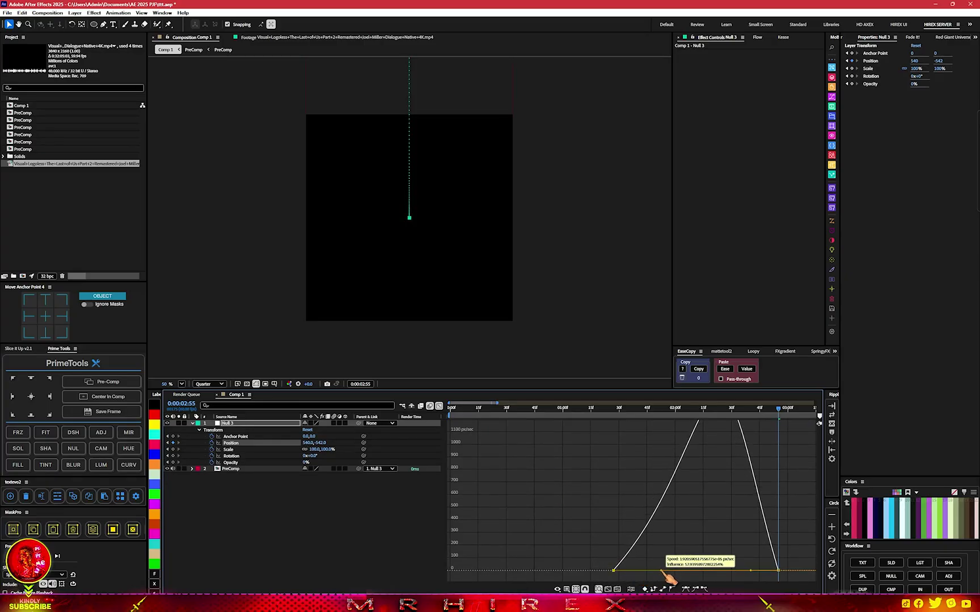
drag(750, 571, 738, 572)
key(space)
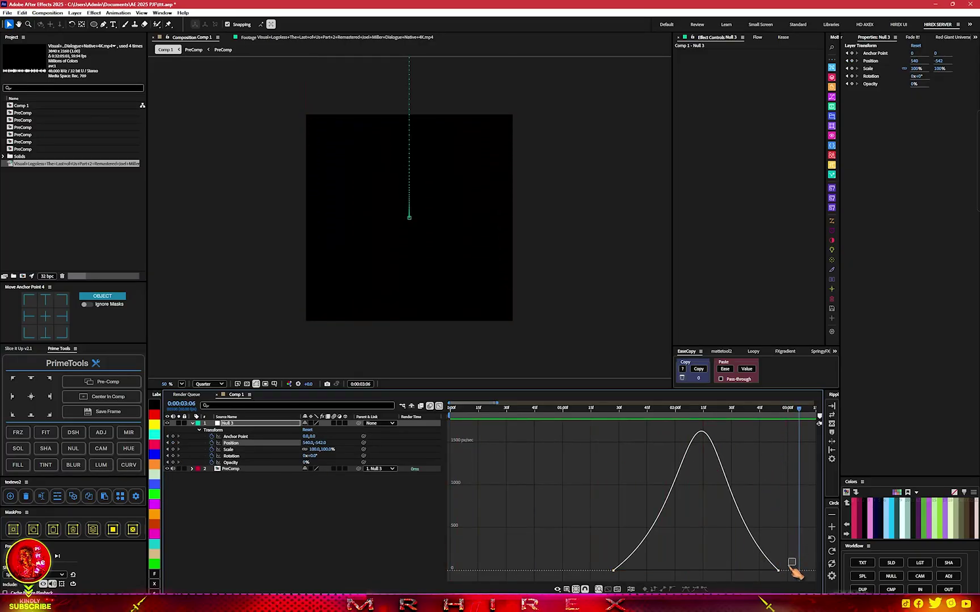
drag(736, 571, 725, 571)
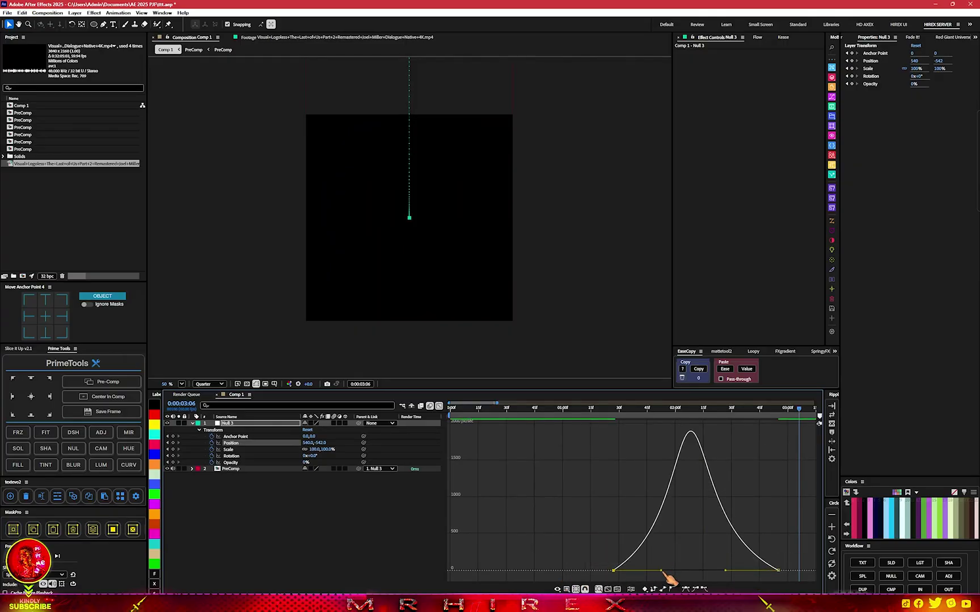
drag(662, 571, 651, 571)
click(516, 408)
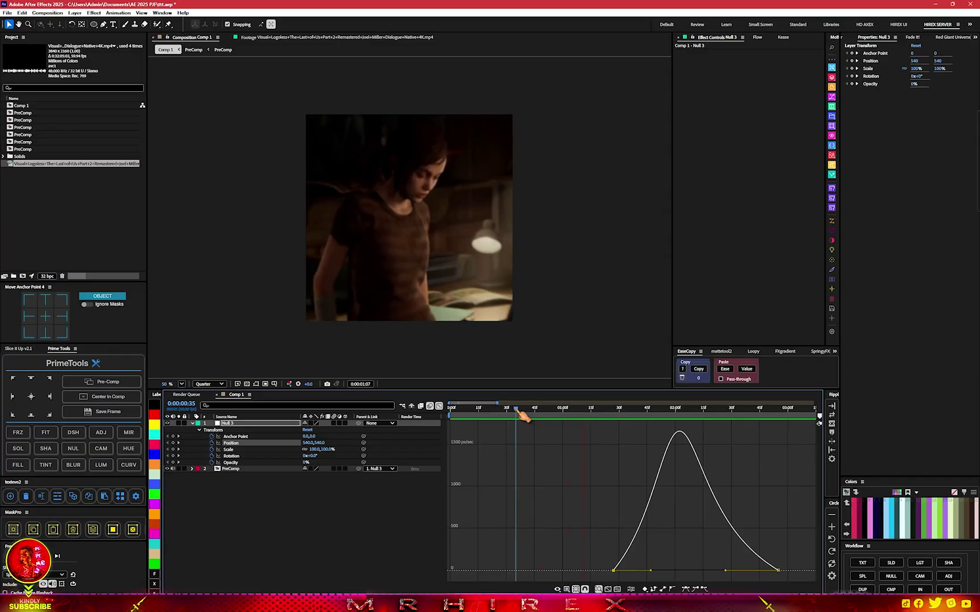
key(space)
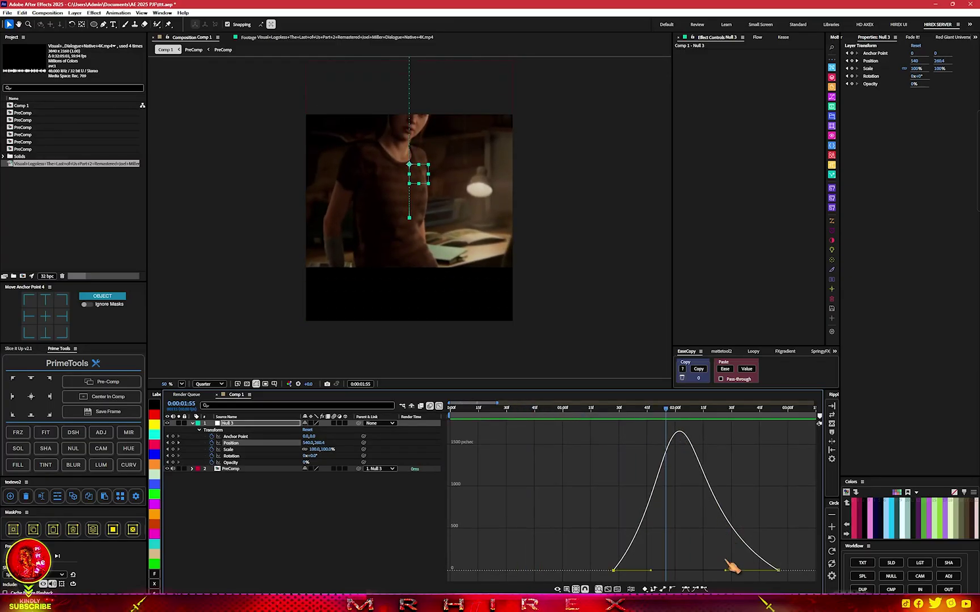
Shift the speed peak later, replay the transition, and return to the layer bars.
drag(727, 573, 734, 572)
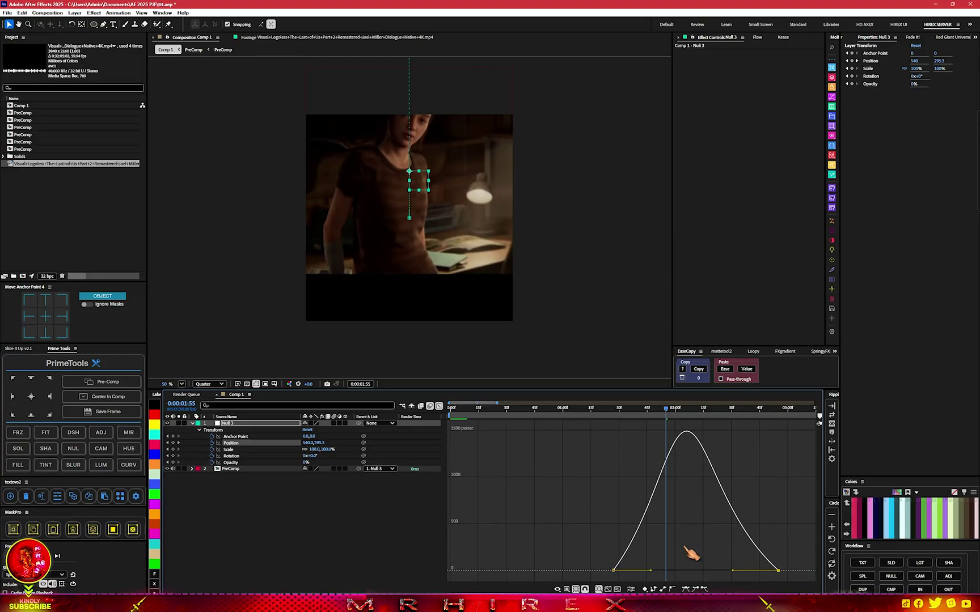
drag(359, 502, 290, 416)
click(339, 424)
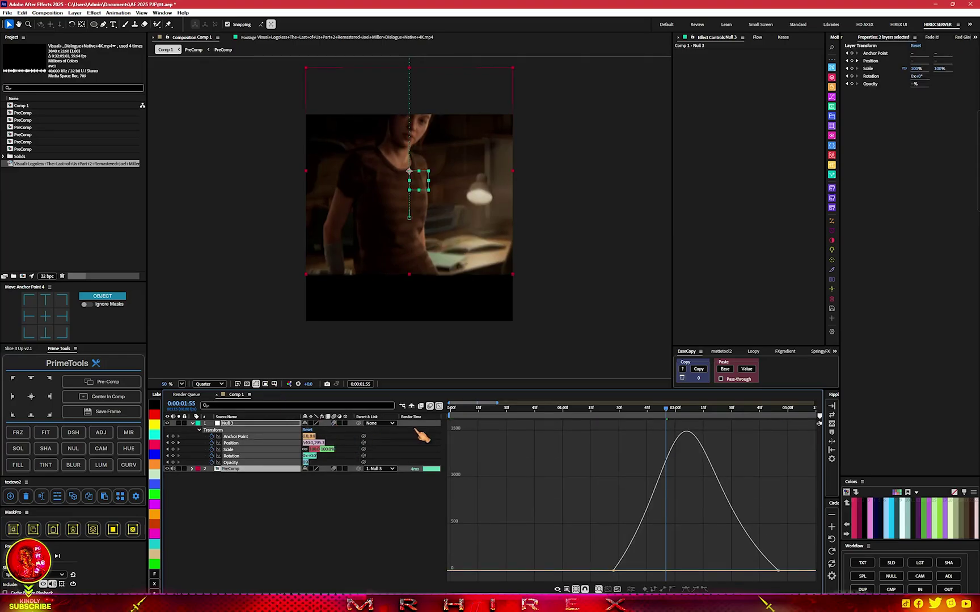
key(space)
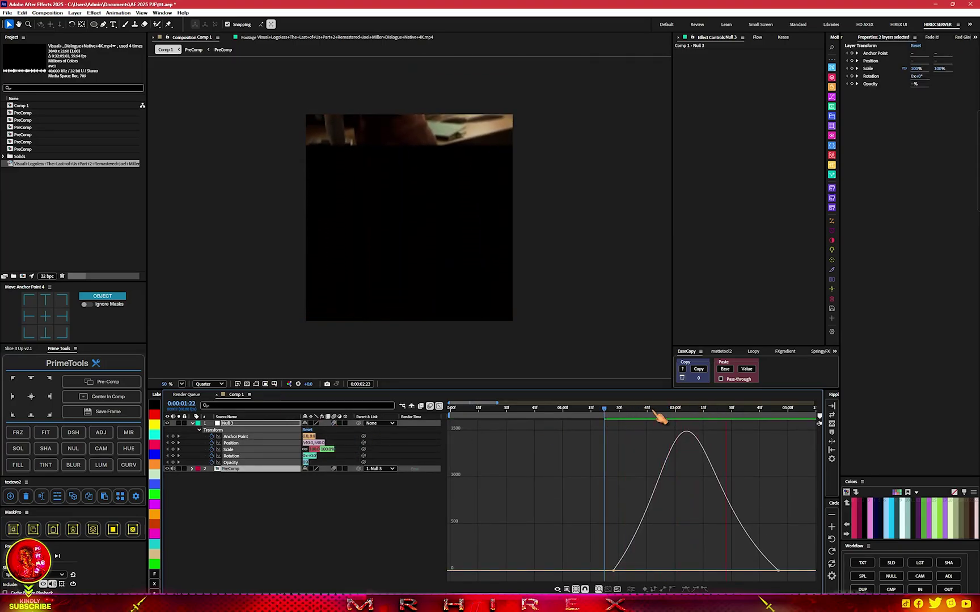
click(439, 406)
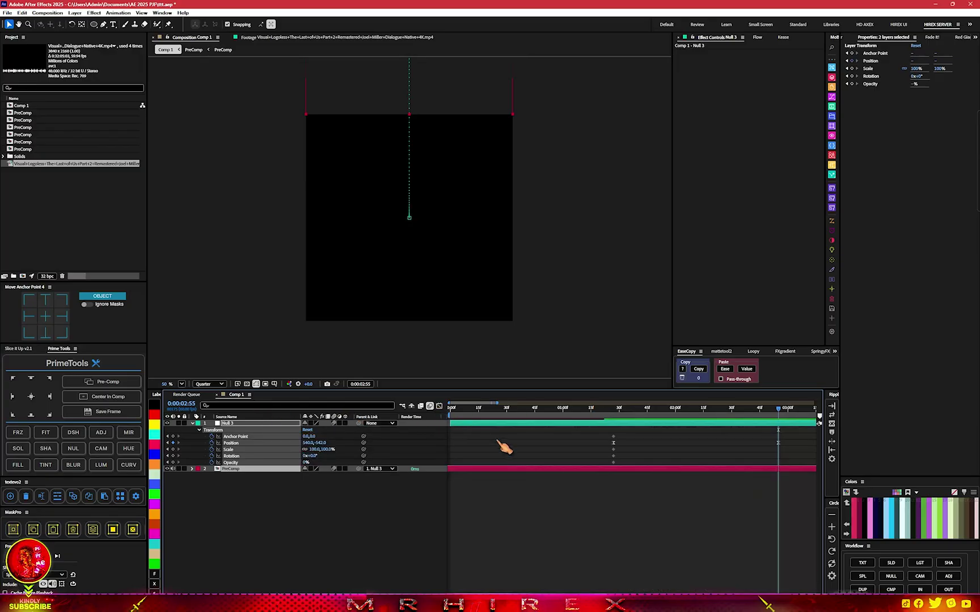
Add a light-cyan solid layer from the Colors swatches.
click(899, 521)
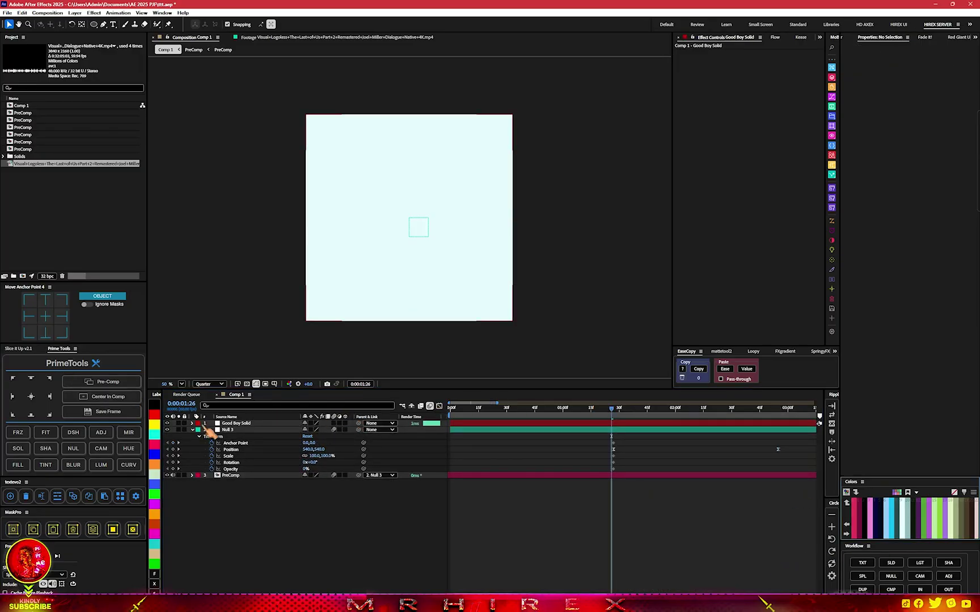
click(191, 423)
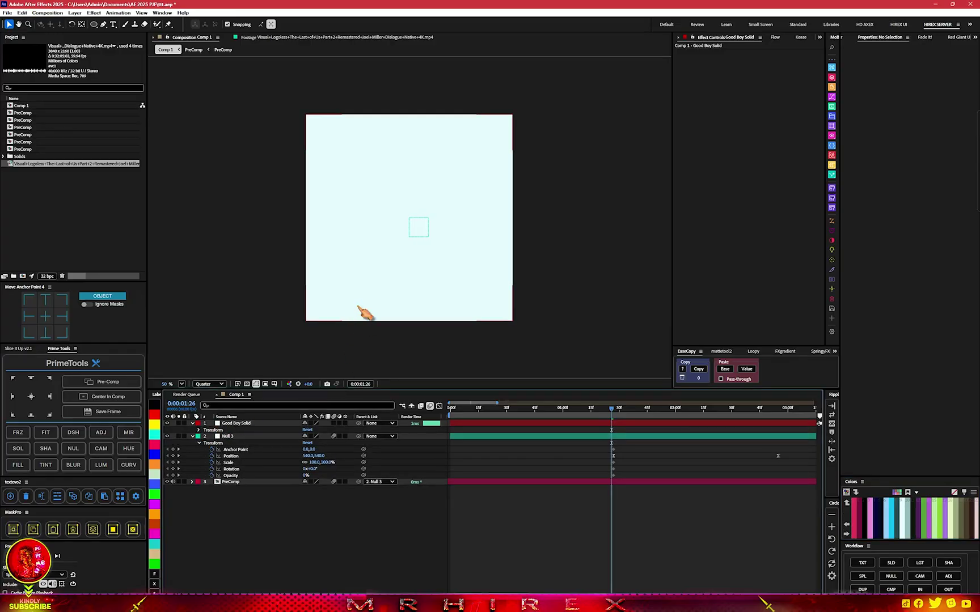
scroll(391, 271, up, 1)
mouse_move(390, 271)
mouse_down()
mouse_move(425, 311)
mouse_move(405, 306)
mouse_up()
scroll(405, 306, down, 1)
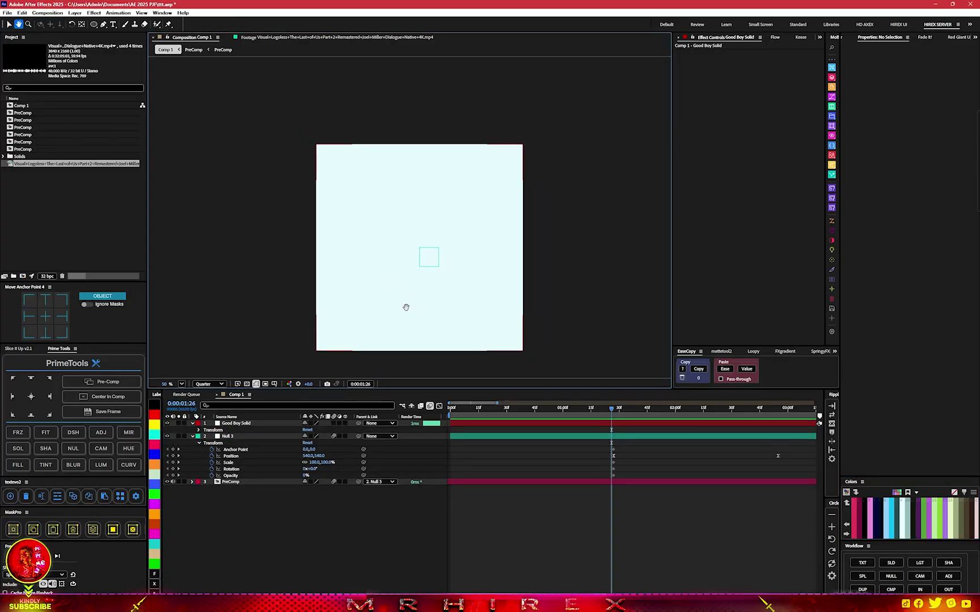
key(v)
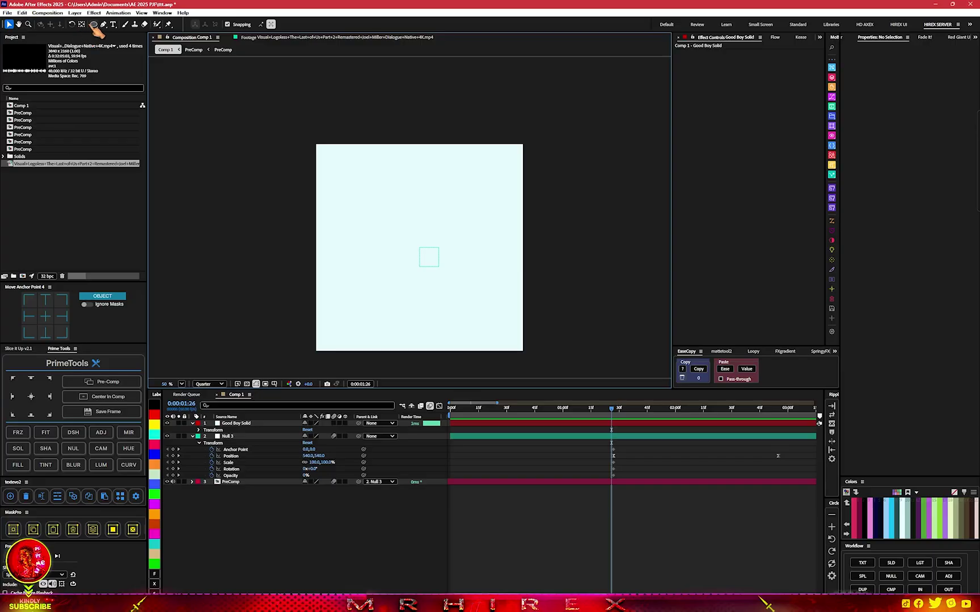
Draw a rectangular mask cutting the cyan solid to a horizontal band across the centre.
click(94, 24)
click(128, 33)
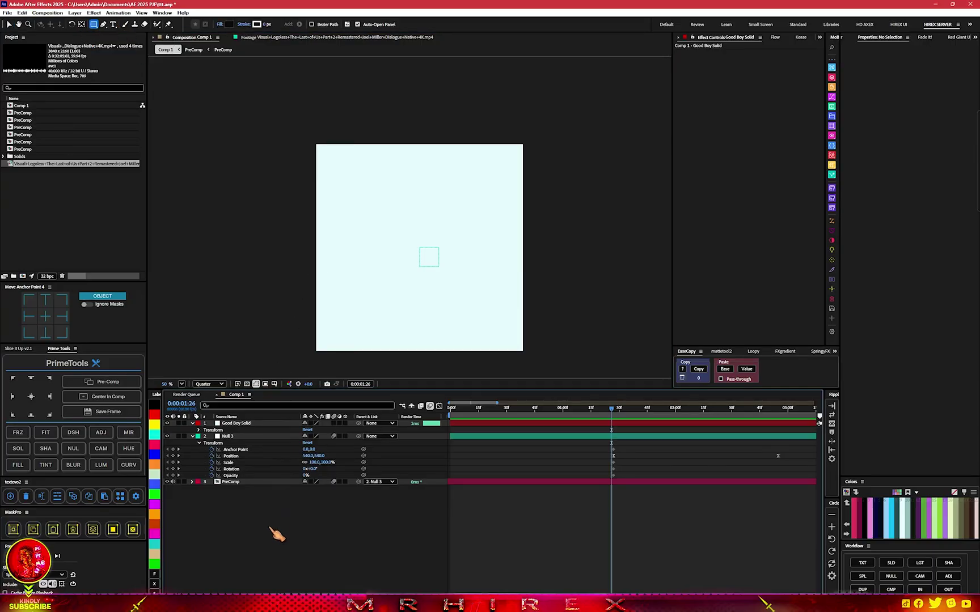
click(234, 424)
drag(294, 234, 533, 258)
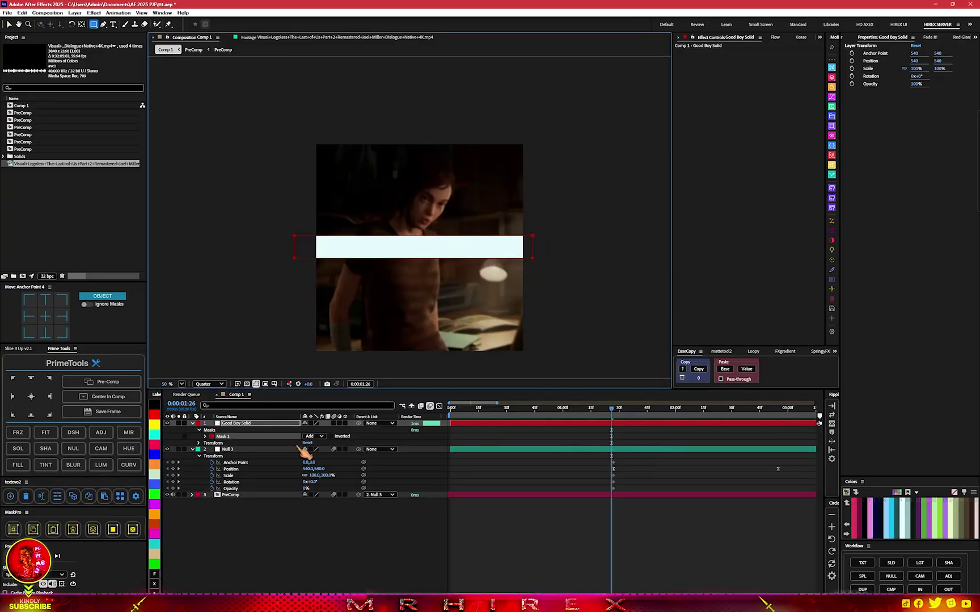
Precompose the cyan band and fill it with Fractal Noise, Turbulent Sharp, at lowered contrast.
key(ctrl+shift+c)
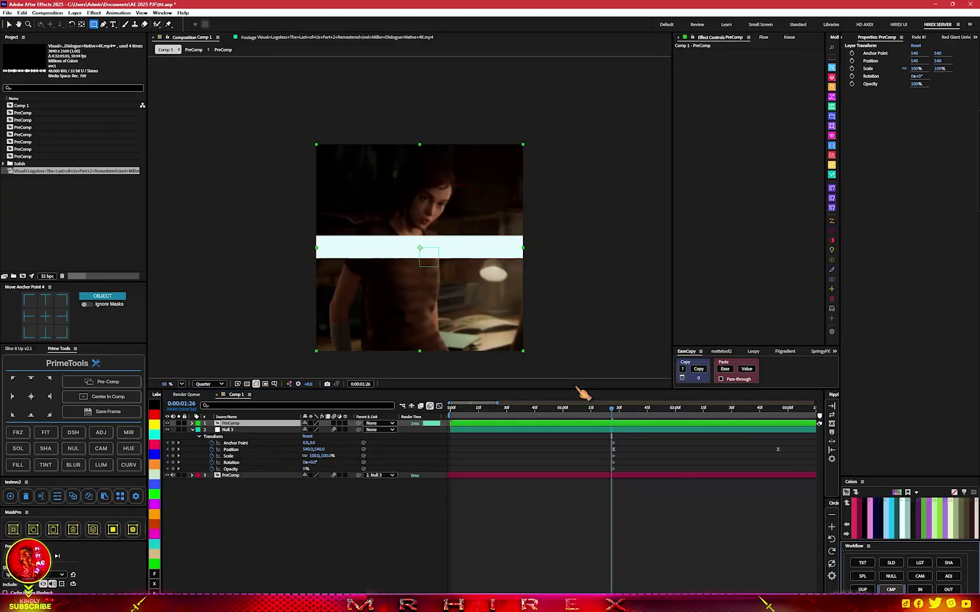
scroll(415, 274, up, 4)
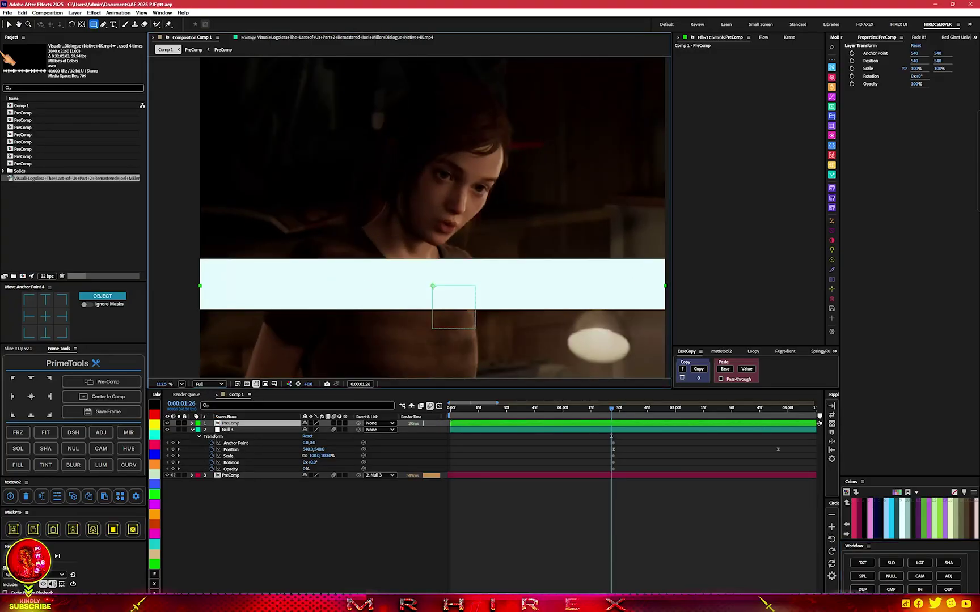
key(v)
key(ctrl+space)
text(fra)
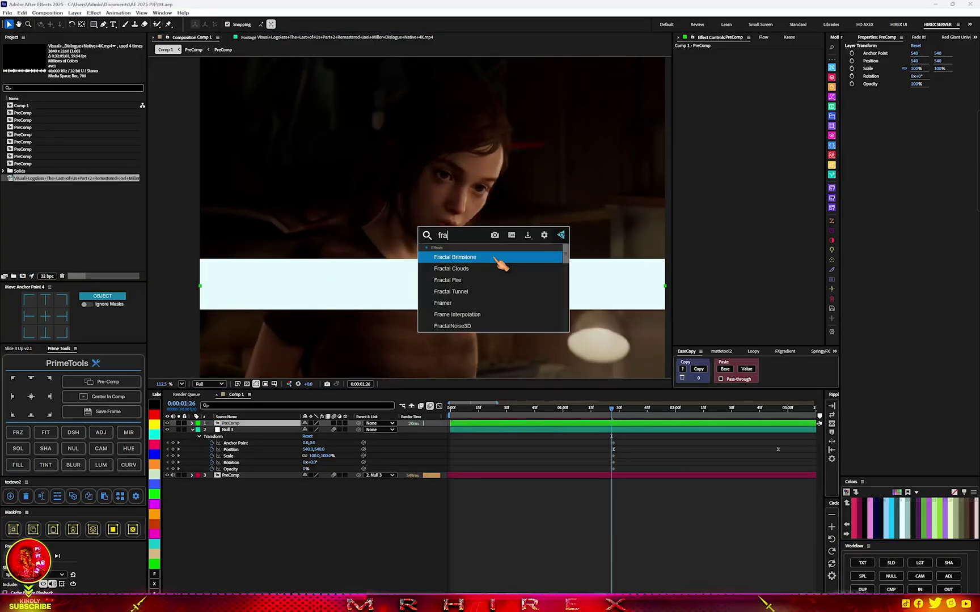
text(c)
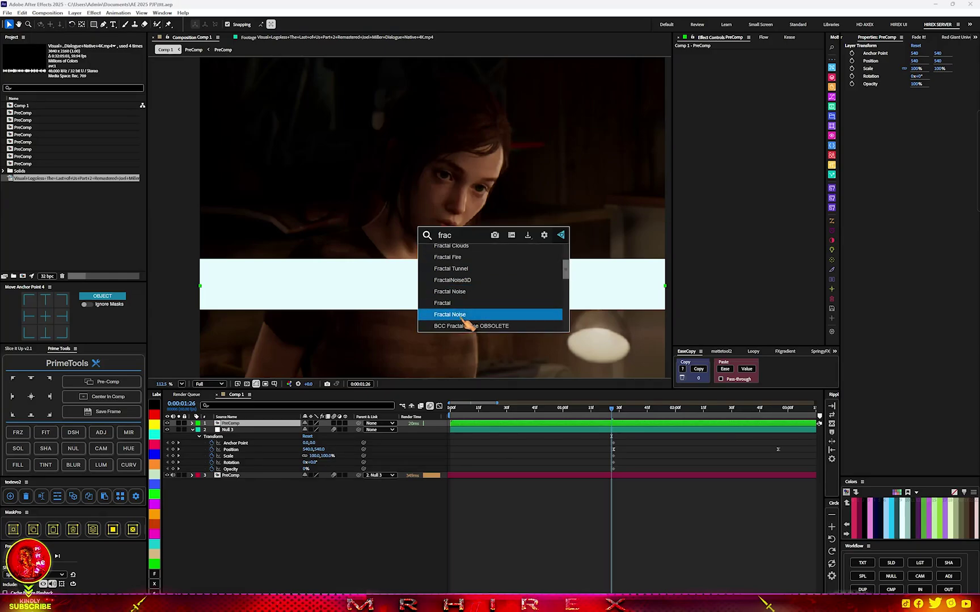
click(464, 317)
click(783, 59)
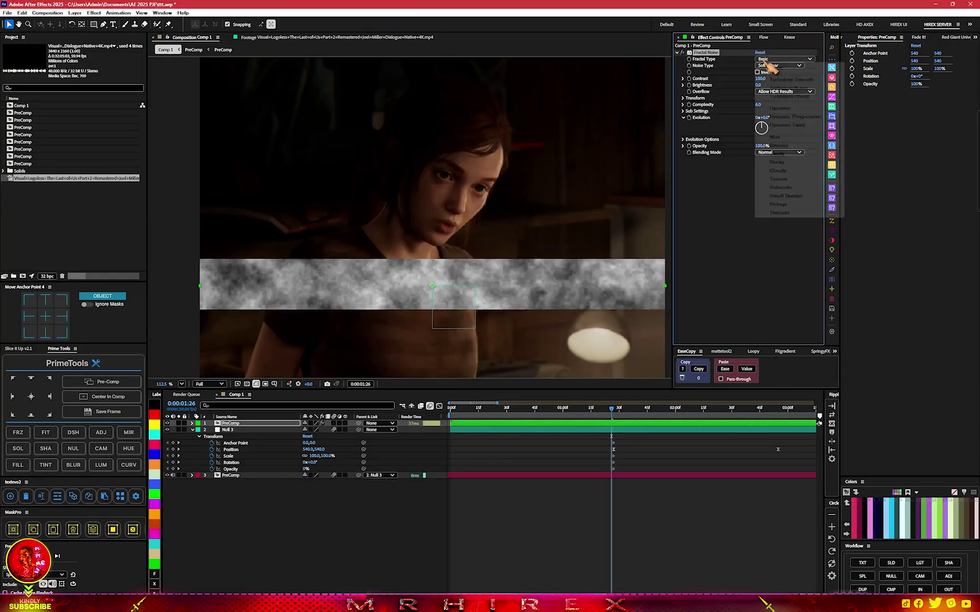
click(790, 104)
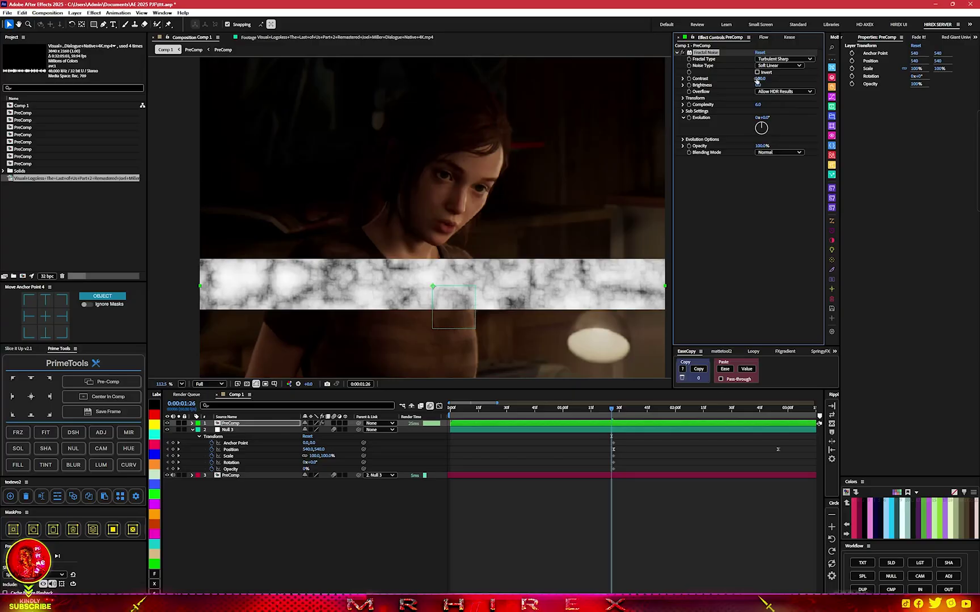
drag(757, 81, 772, 98)
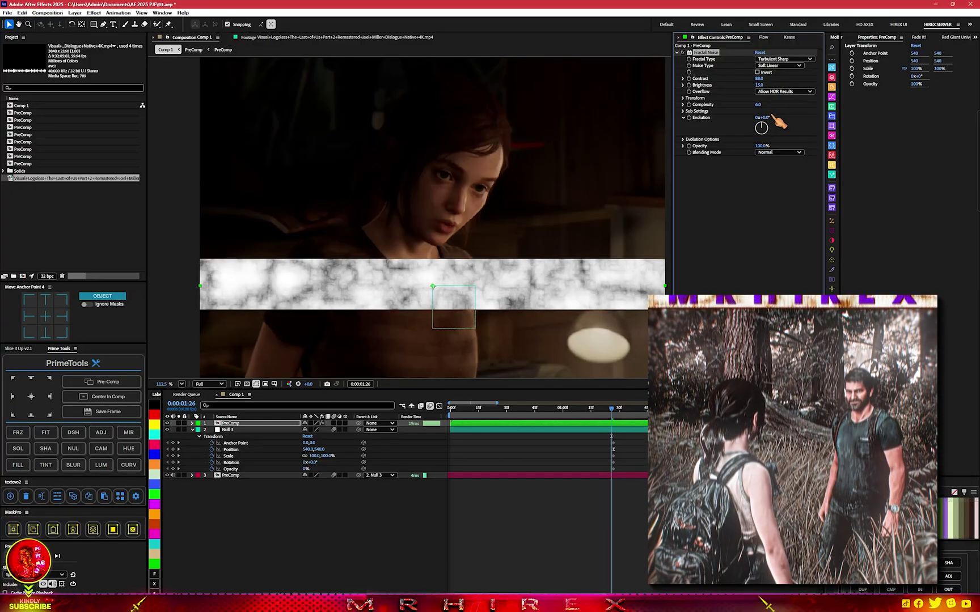
Apply the Tritone effect to tint the noise band.
key(ctrl+space)
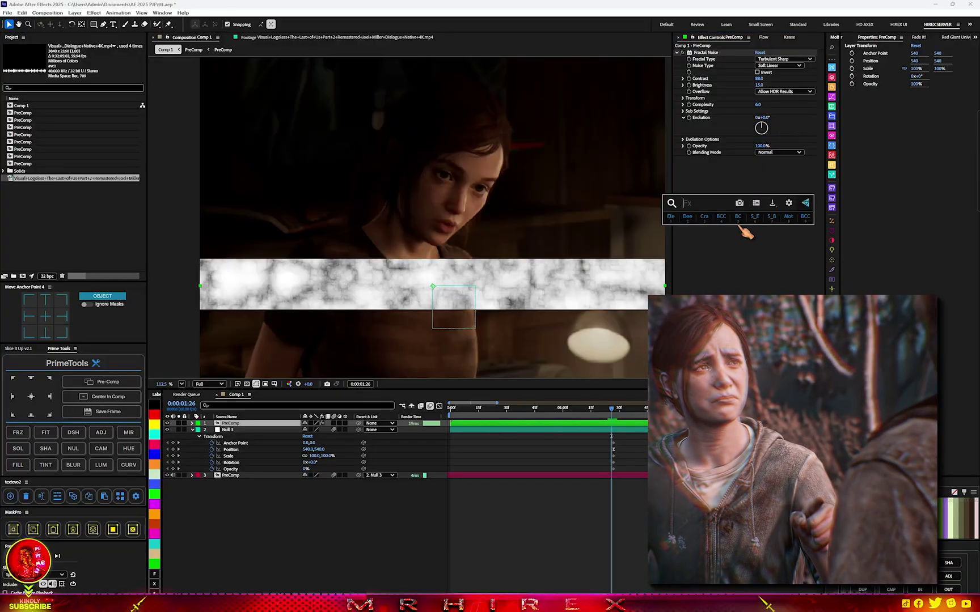
text(tritone)
click(740, 226)
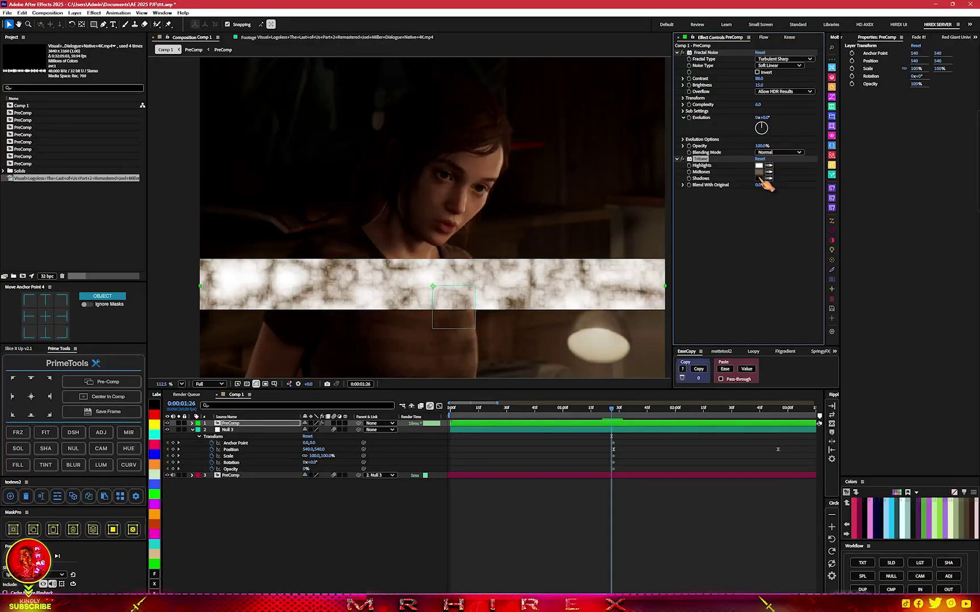
Add BCC Halftone to the band with its Color Scheme set to RGB.
key(ctrl+space)
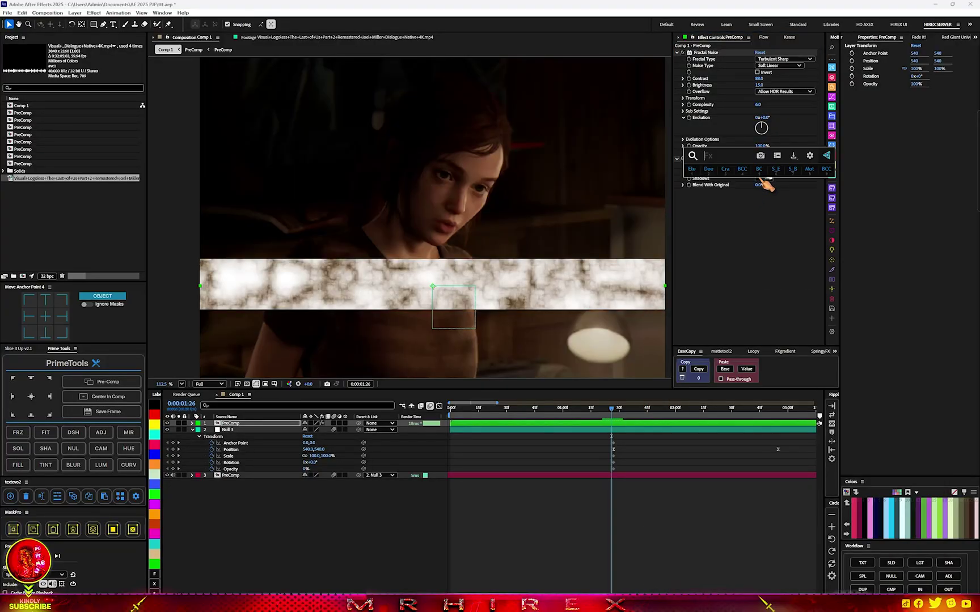
text(tint)
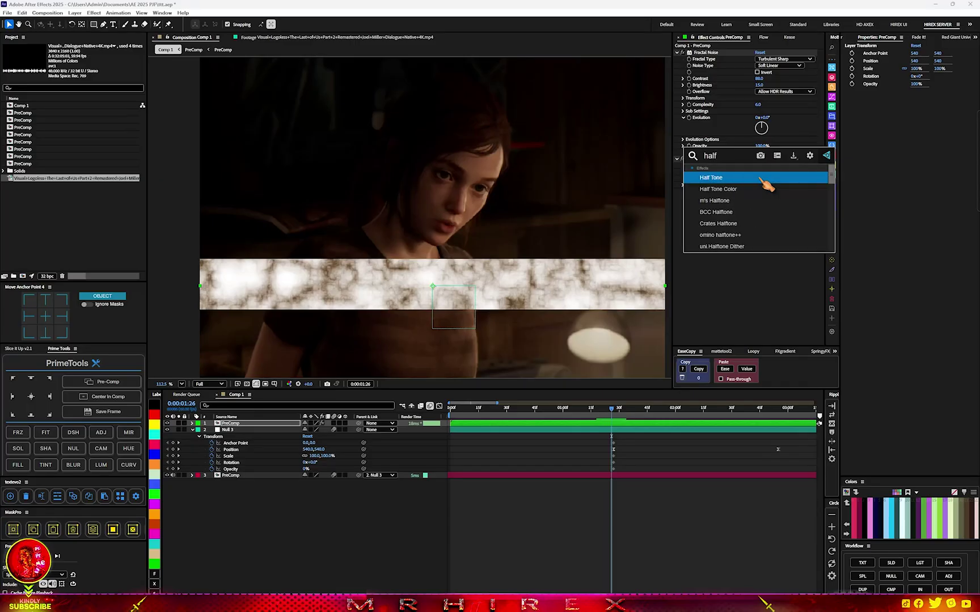
click(747, 221)
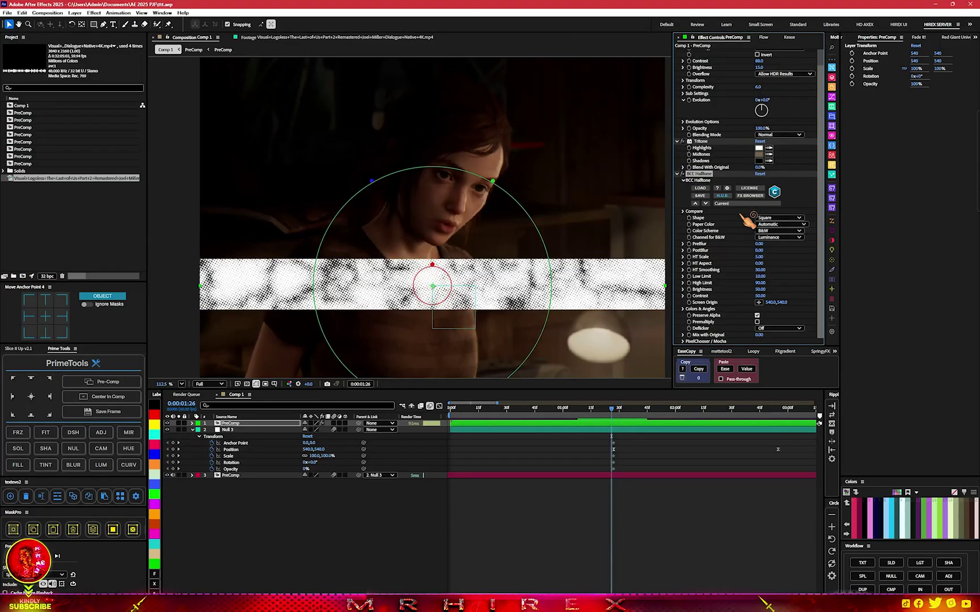
click(781, 230)
click(774, 252)
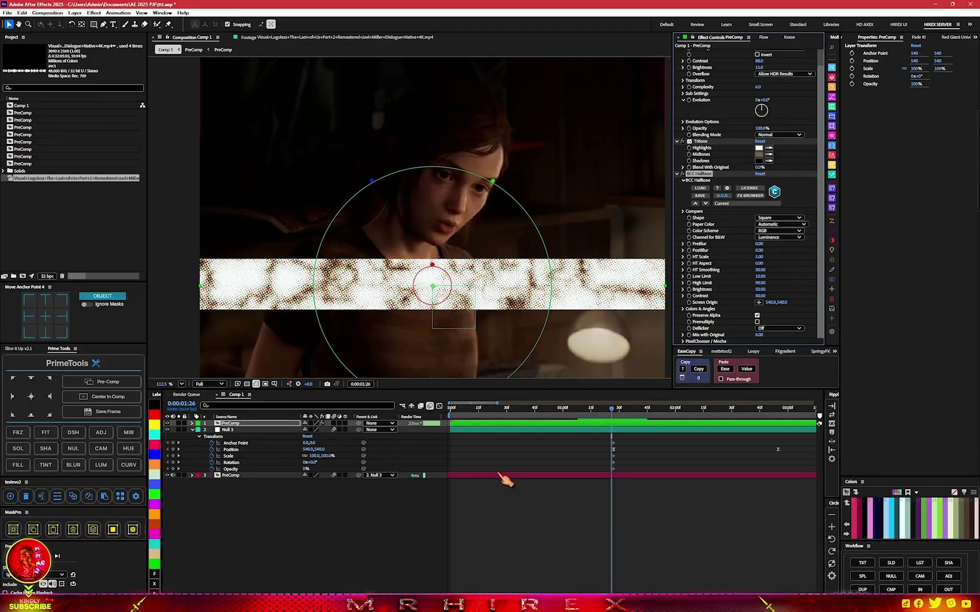
key(ctrl+space)
key(Escape)
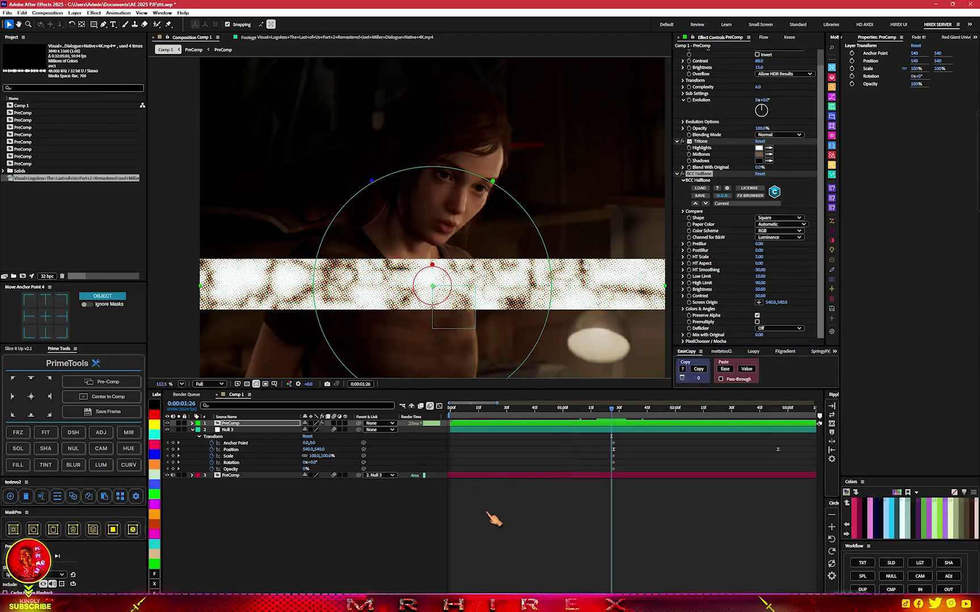
click(612, 444)
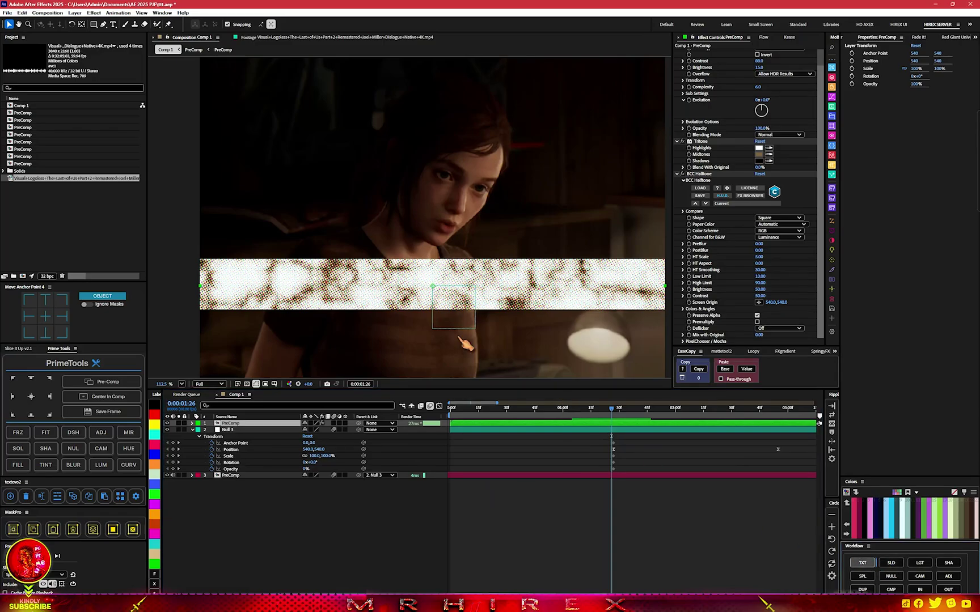
Add MRHIREX text, precompose it with the band as a layer named 'text', and open it.
click(862, 562)
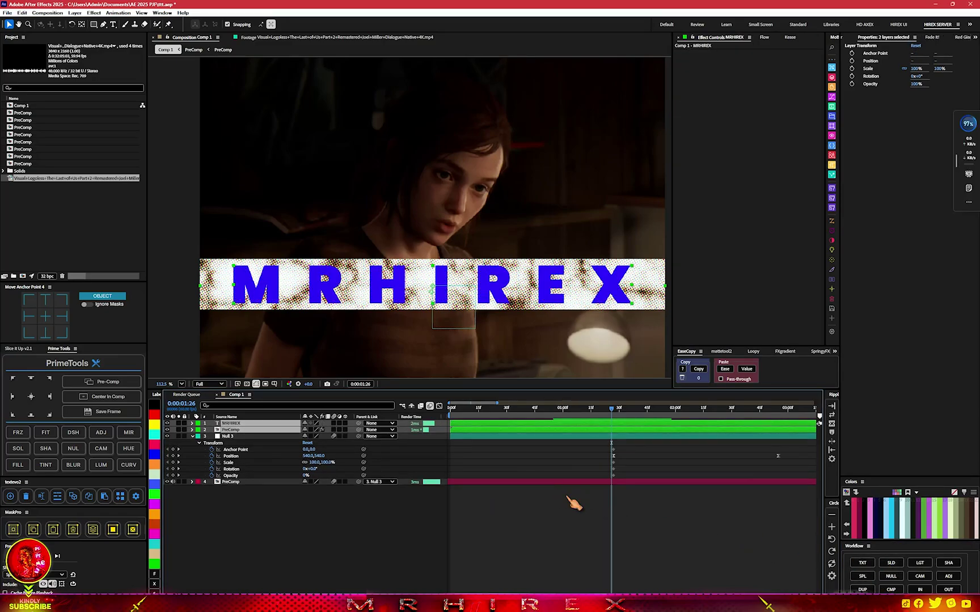
key(ctrl+shift+c)
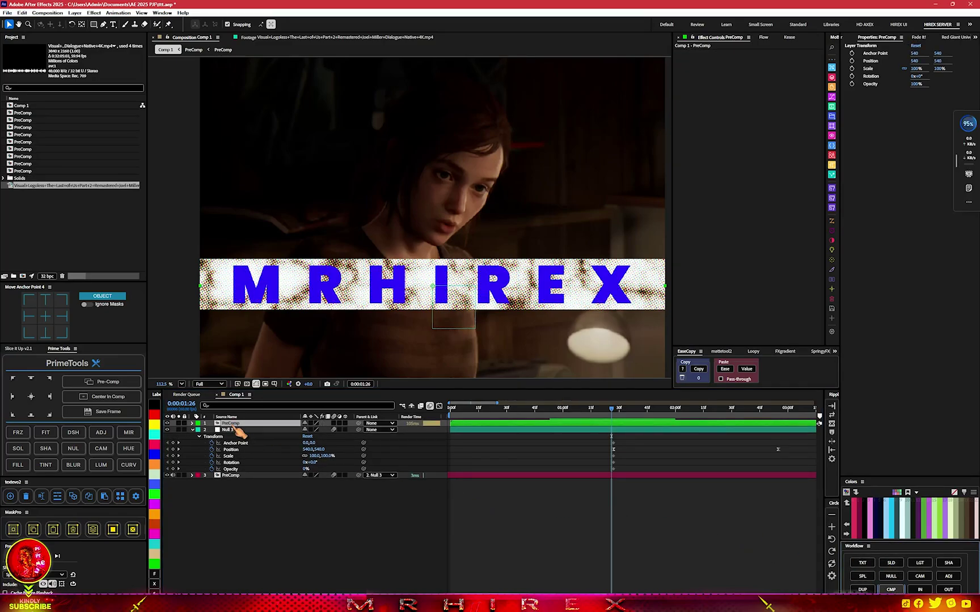
right_click(236, 423)
click(261, 404)
text(te)
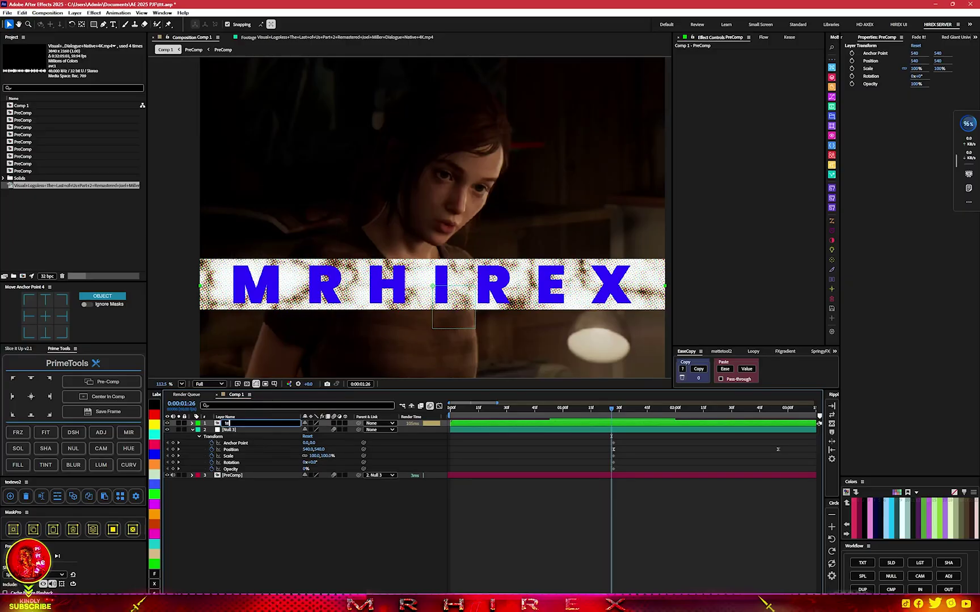
text(xt)
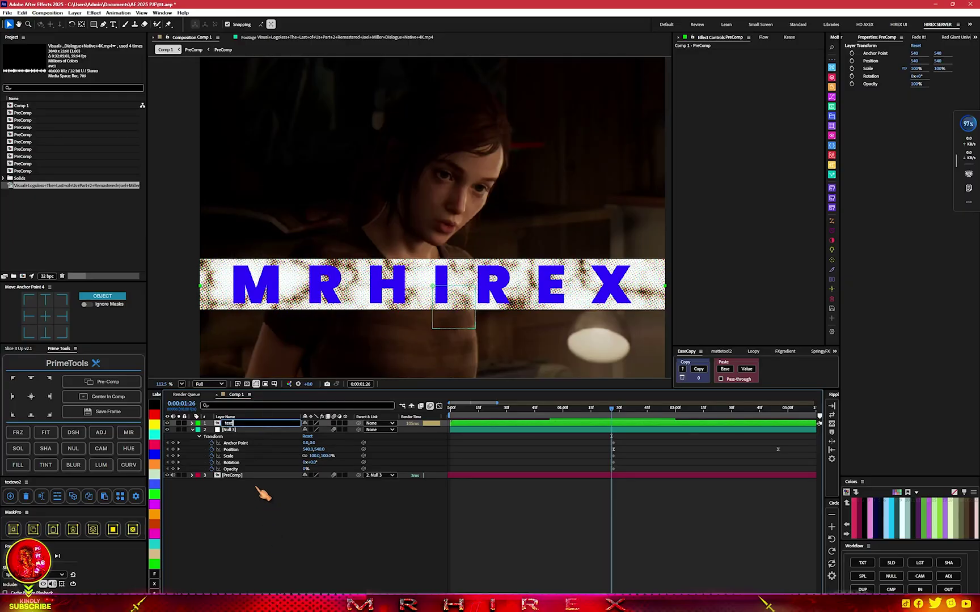
key(Return)
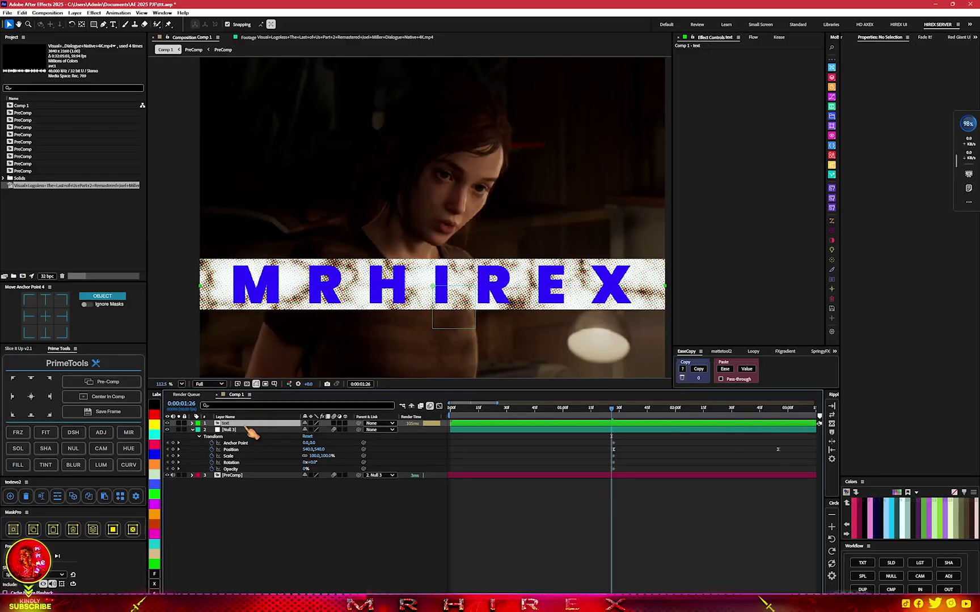
double_click(250, 433)
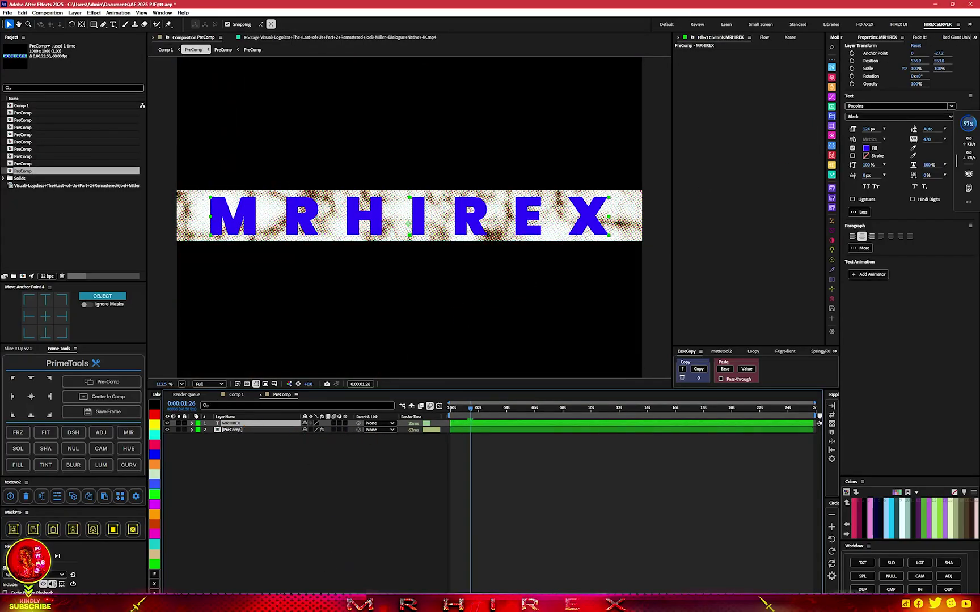
Set the MRHIREX text layer's blending mode to Multiply.
key(F4)
click(310, 423)
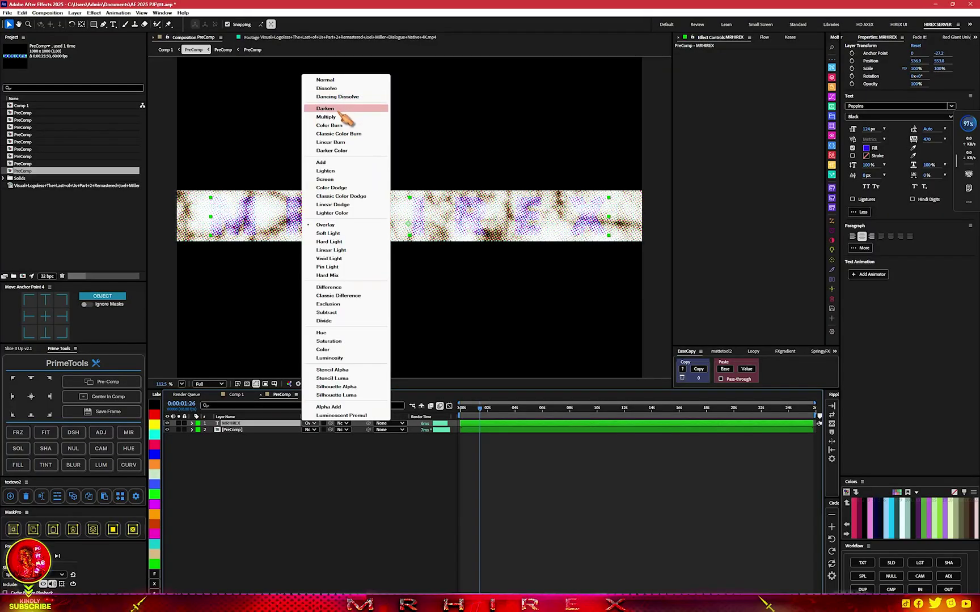
click(340, 117)
scroll(365, 292, up, 1)
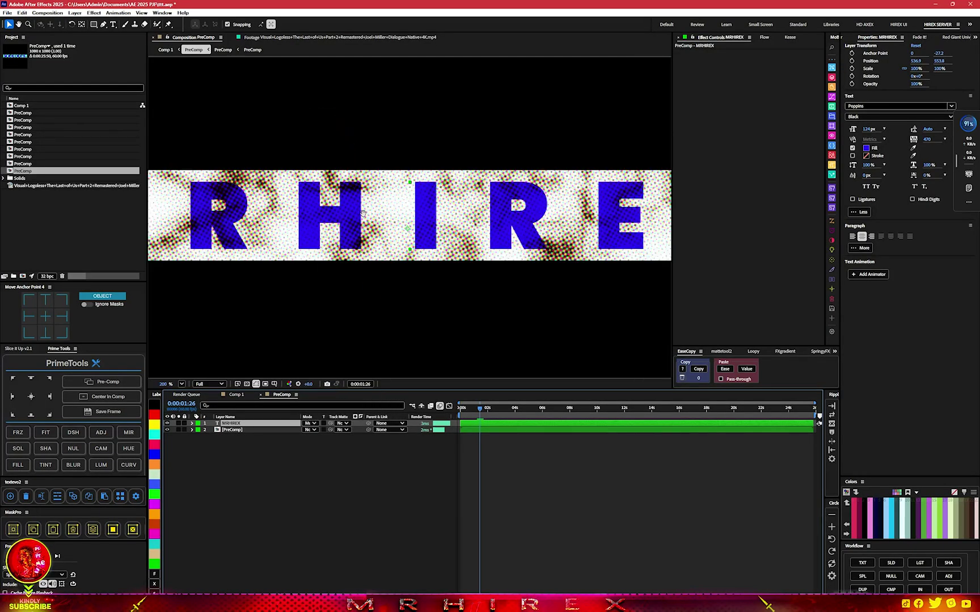
scroll(366, 292, up, 1)
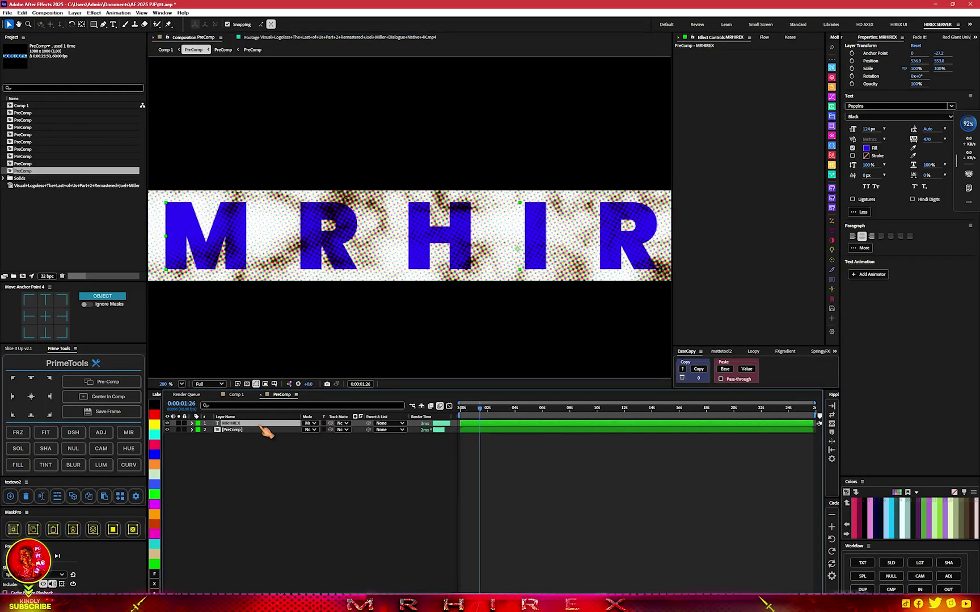
Add Bevel Alpha to the text with edge thickness 4.30 and light angle -60°.
key(ctrl+space)
text(bevel)
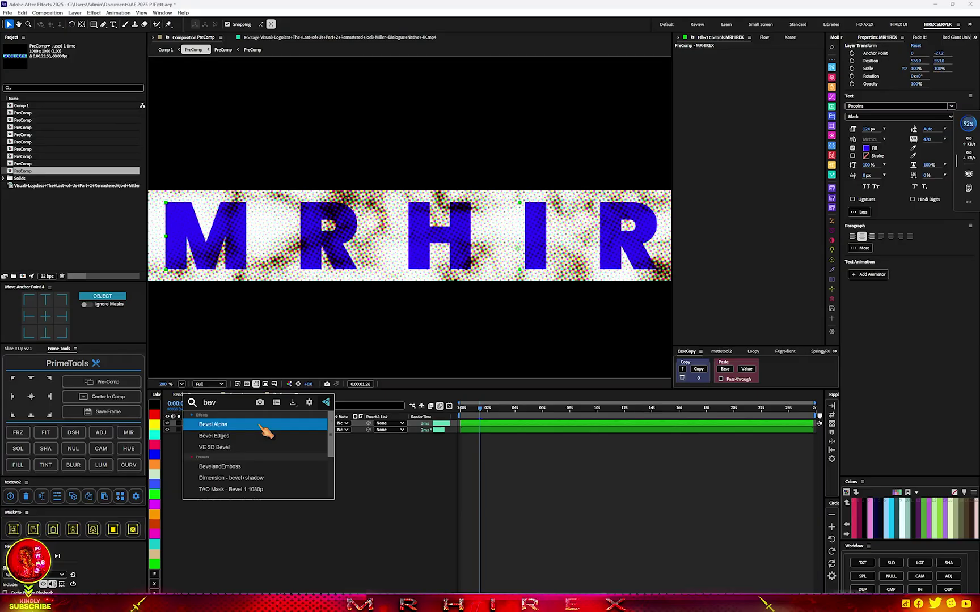
key(Return)
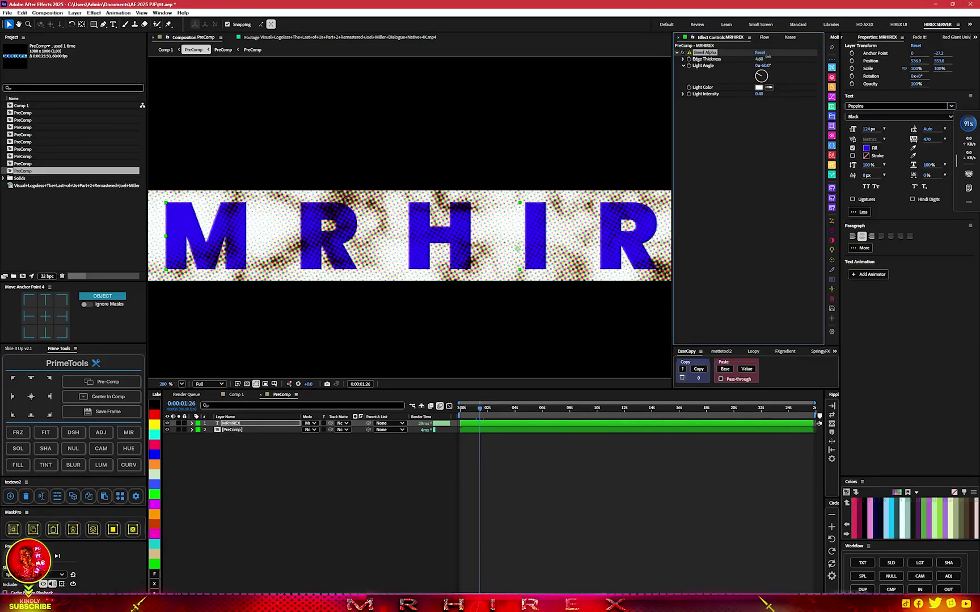
drag(767, 58, 761, 57)
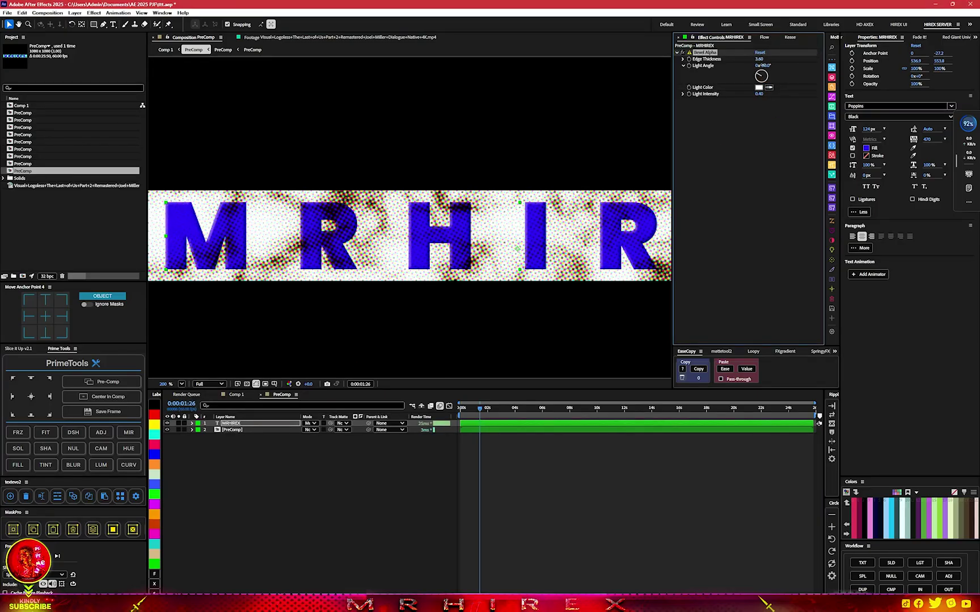
click(760, 207)
Add a Drop Shadow at 100% opacity and softness 7, then return to Comp 1.
key(ctrl+space)
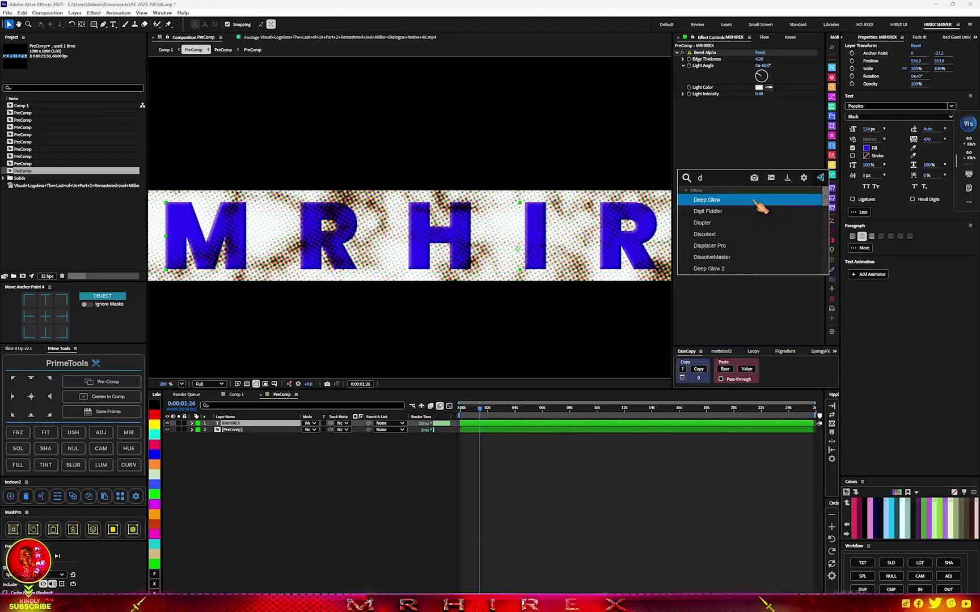
text(shad)
click(733, 256)
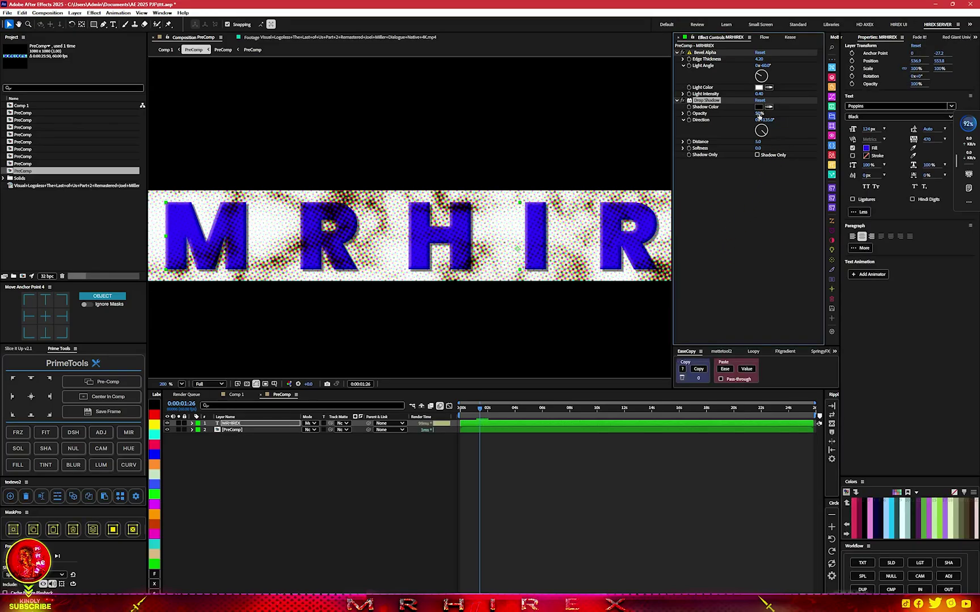
drag(760, 113, 881, 114)
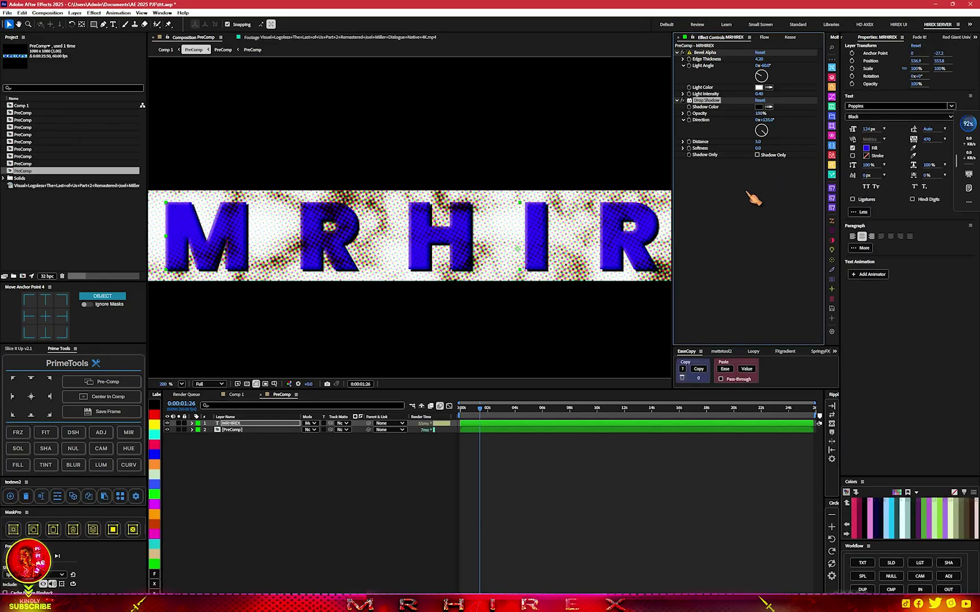
drag(759, 148, 765, 148)
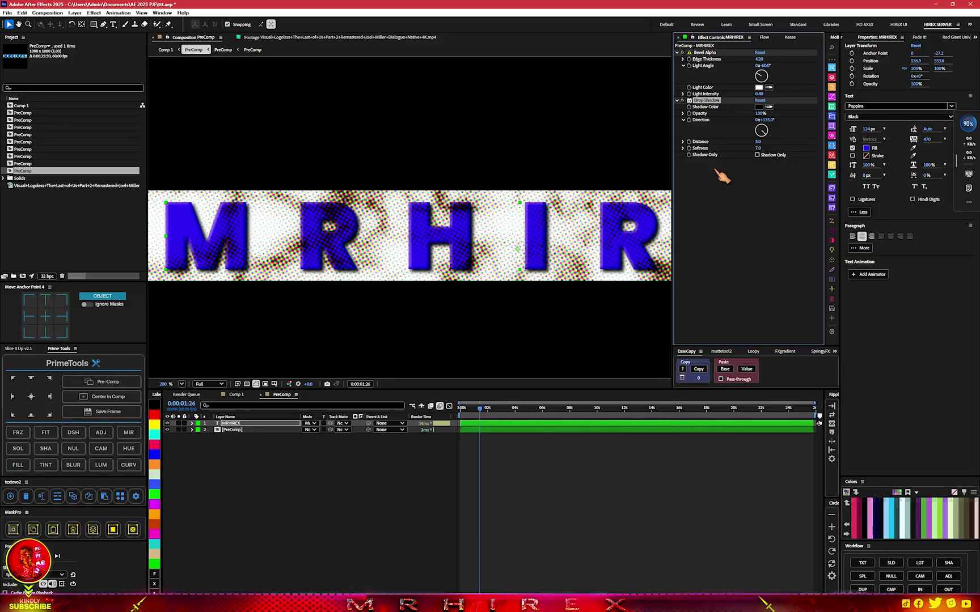
scroll(493, 252, down, 5)
scroll(494, 252, up, 5)
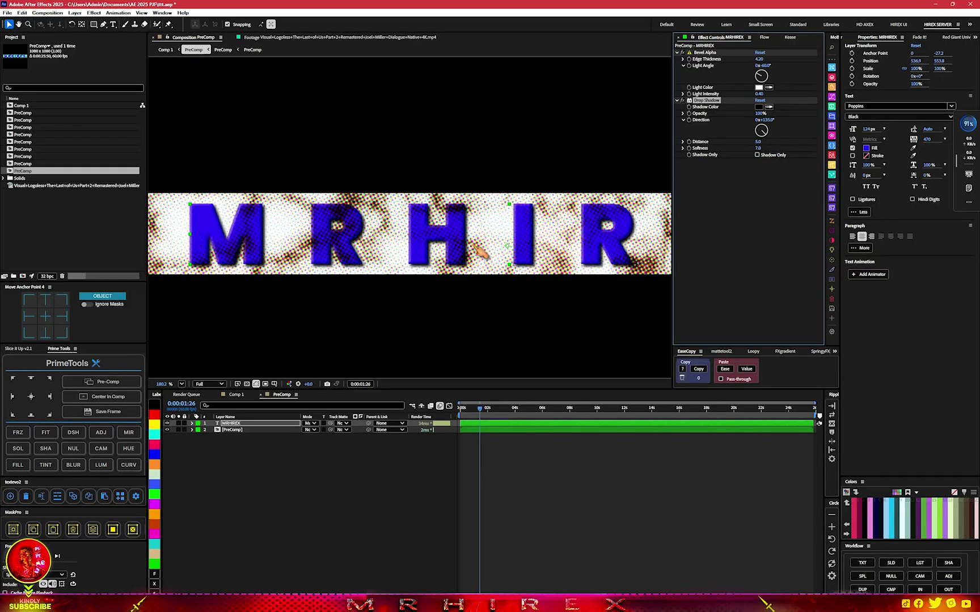
click(238, 396)
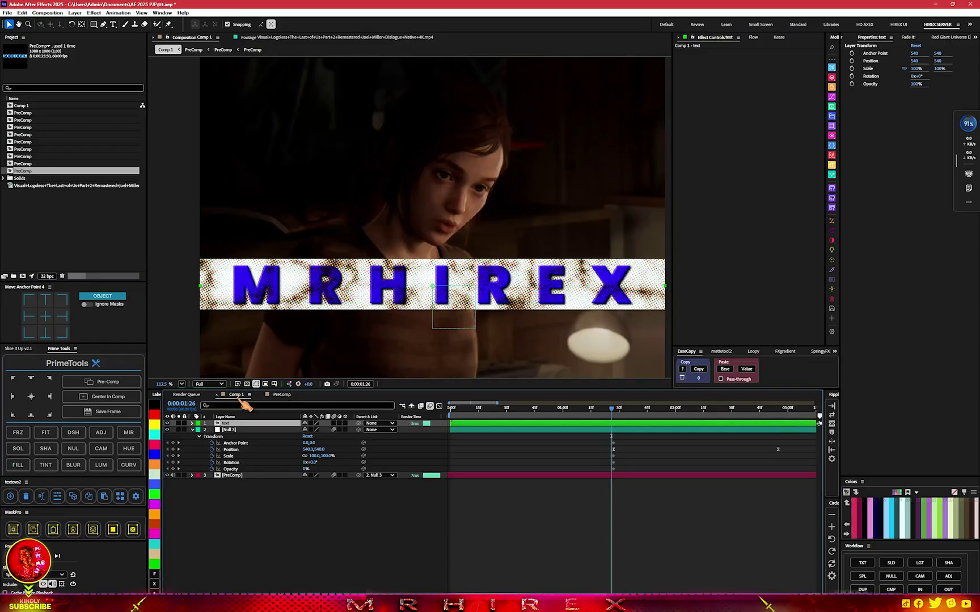
Precompose both layers in the PreComp into one, then close it back to Comp 1.
click(282, 395)
drag(239, 465, 277, 421)
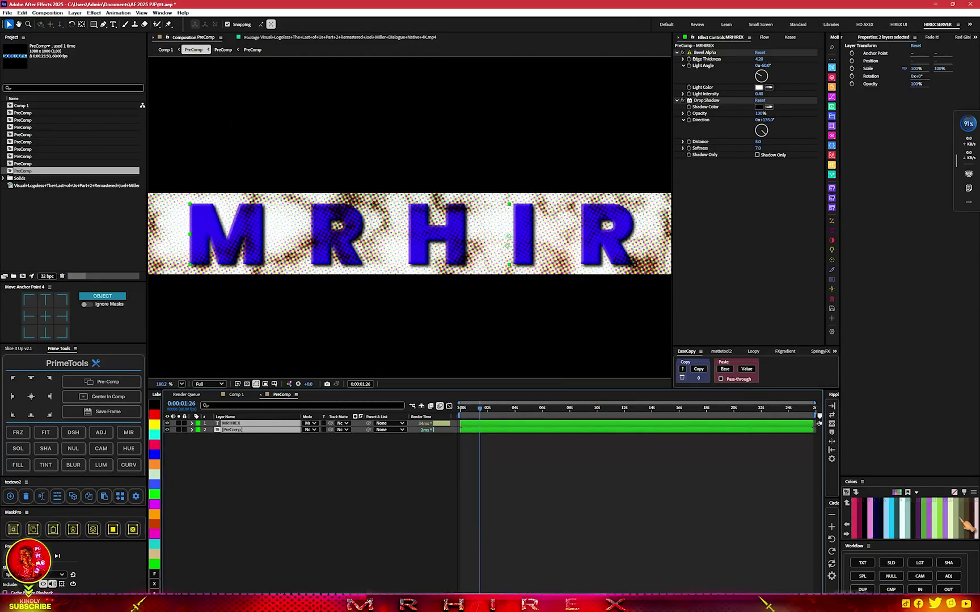
click(891, 590)
key(ctrl+space)
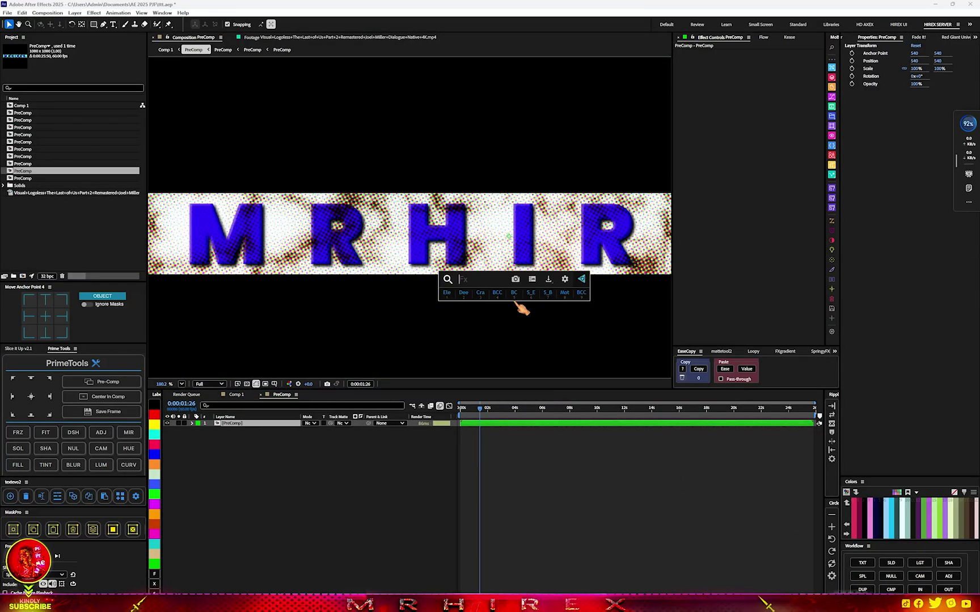
click(547, 461)
click(261, 396)
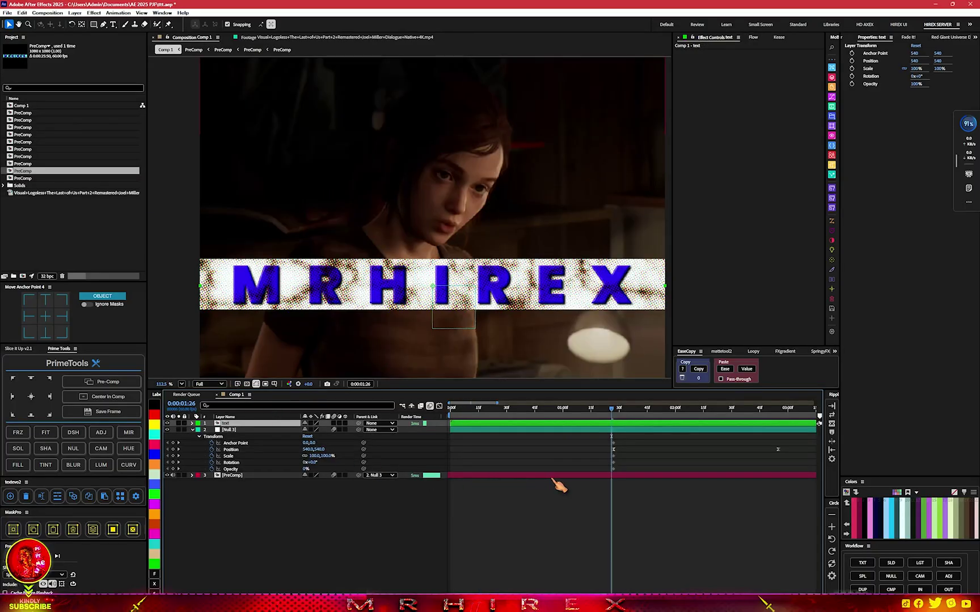
Move the MRHIREX banner below the frame and give the text layer a yellow label.
key(comma)
key(comma)
key(comma)
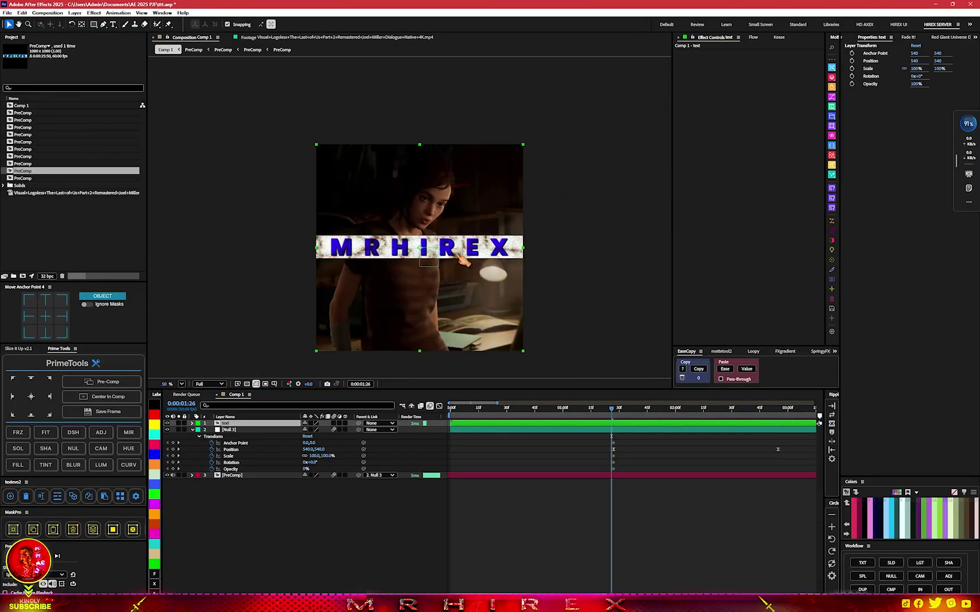
drag(464, 260, 462, 386)
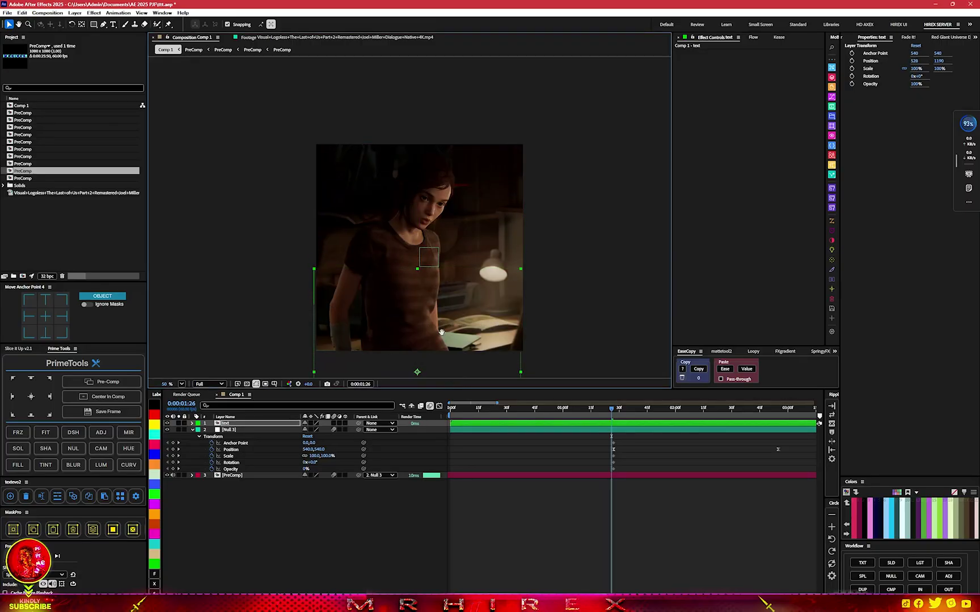
drag(442, 332, 460, 210)
scroll(499, 350, up, 5)
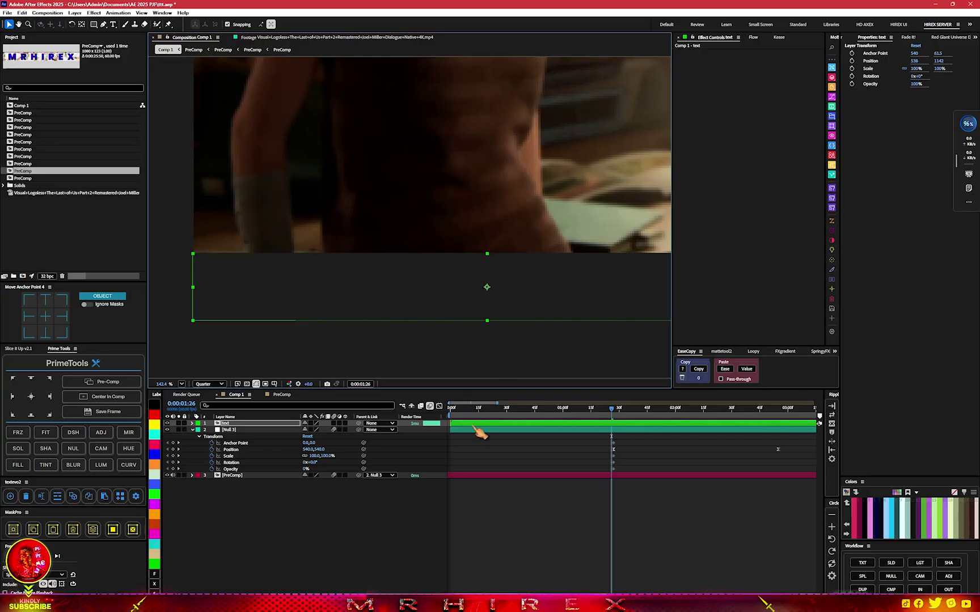
click(154, 425)
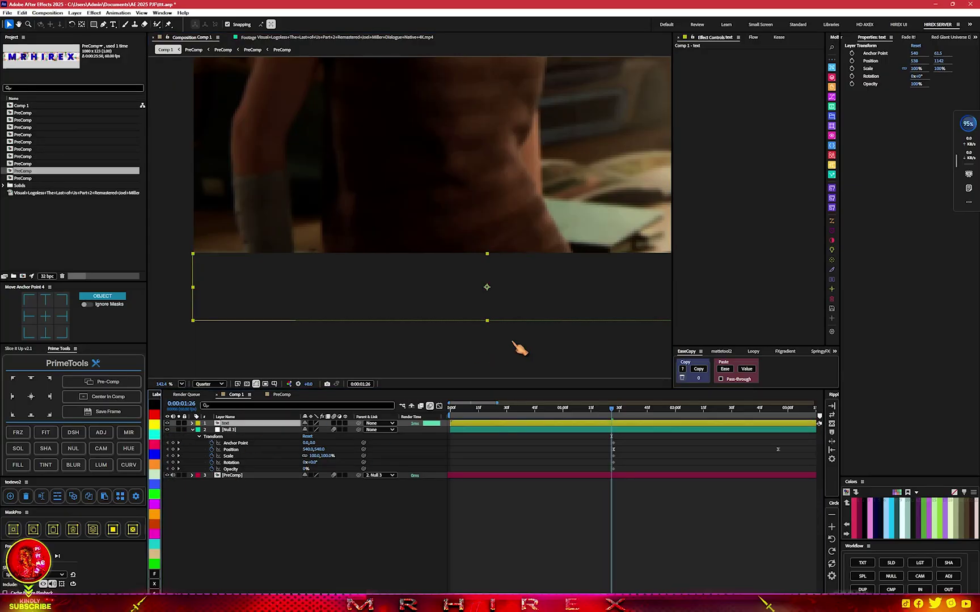
scroll(515, 257, down, 2)
scroll(518, 247, down, 2)
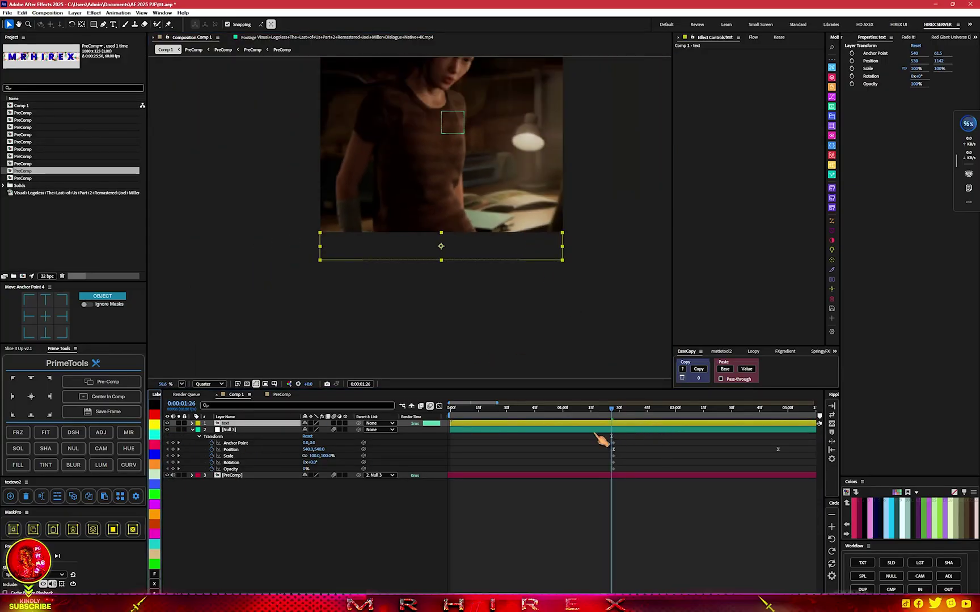
Start the text layer at 0:00:01:27 and parent it to Null 3.
mouse_move(464, 429)
mouse_down()
mouse_move(660, 429)
mouse_move(629, 435)
mouse_up()
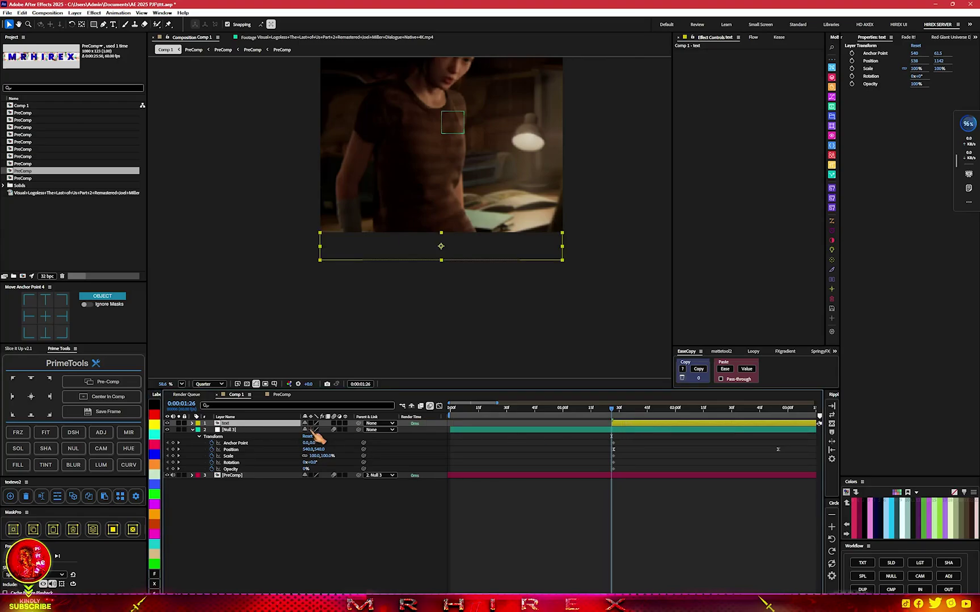
drag(261, 432, 263, 450)
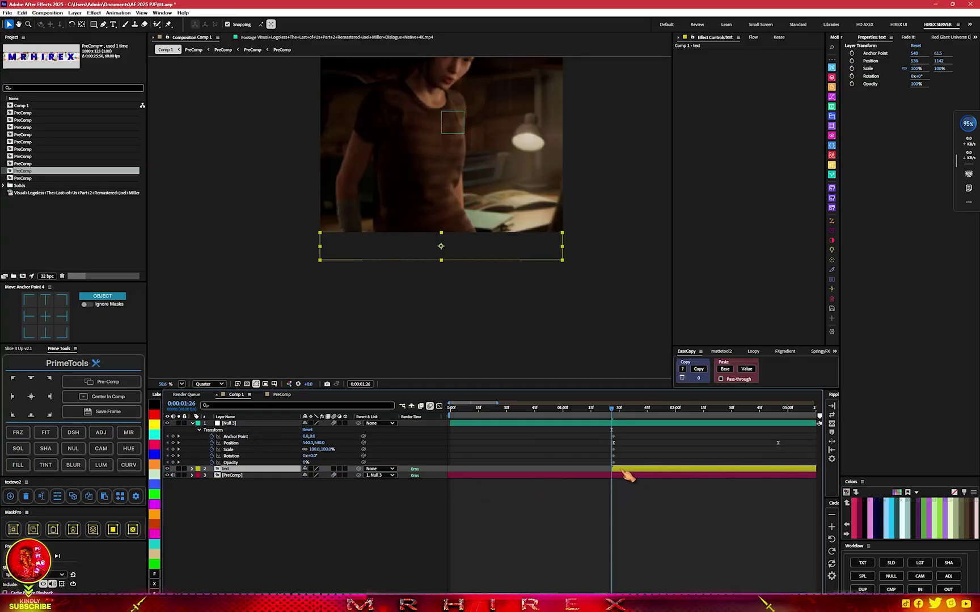
scroll(613, 479, up, 3)
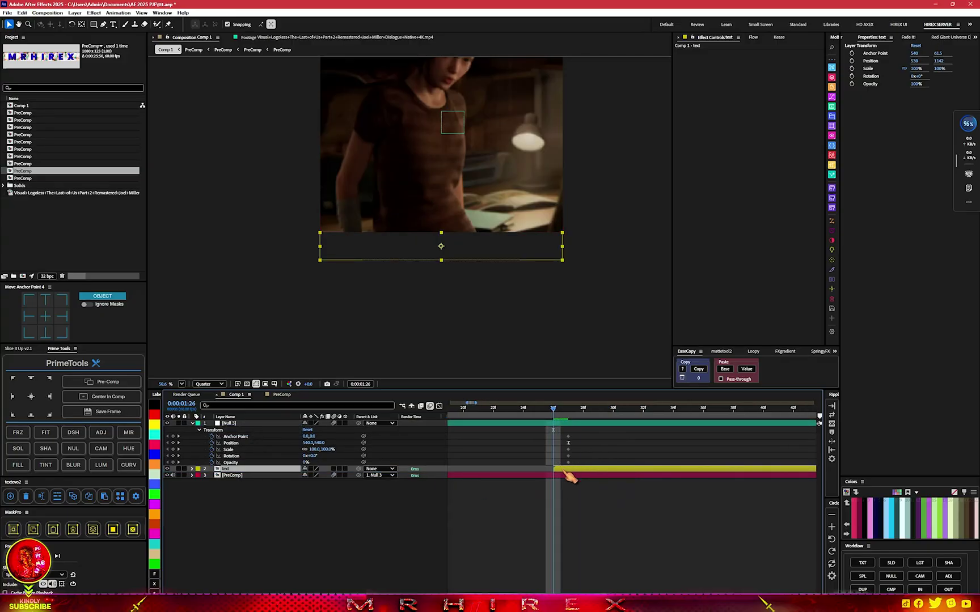
drag(566, 472, 579, 471)
drag(554, 419, 569, 419)
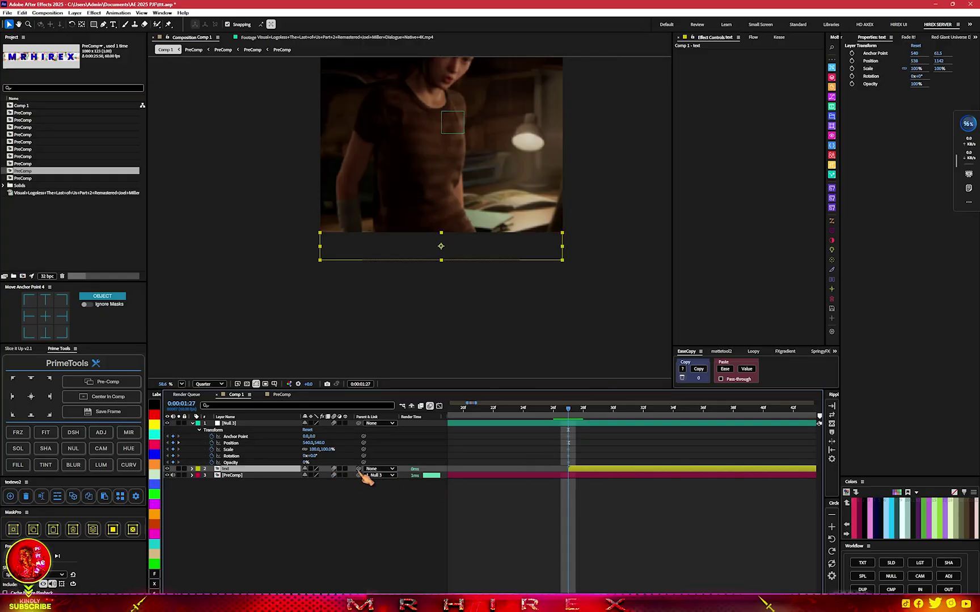
drag(358, 469, 227, 423)
Raise Null 3 further above the frame to Y -665.
key(minus)
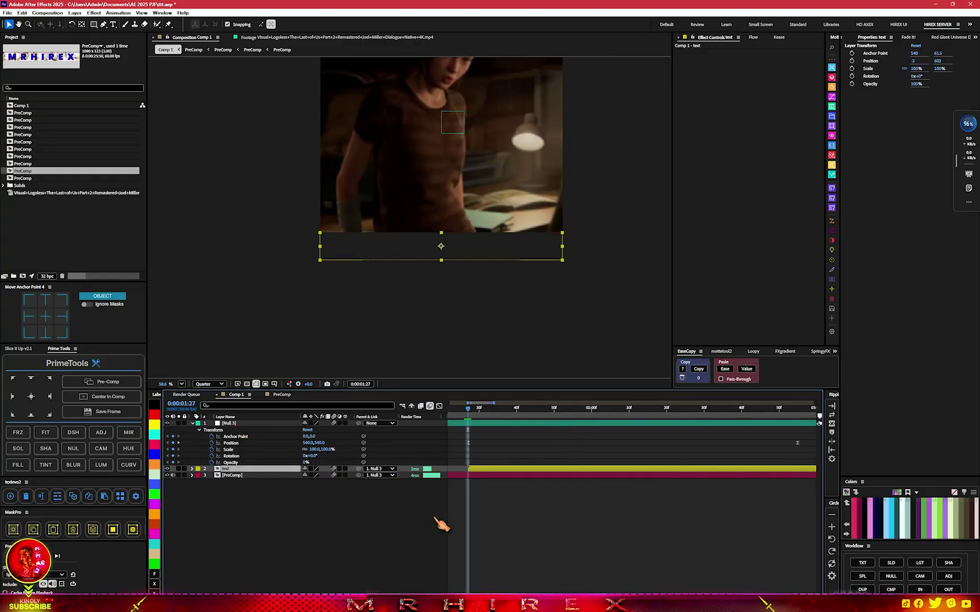
mouse_move(471, 417)
mouse_down()
mouse_move(663, 434)
mouse_move(798, 424)
mouse_up()
key(comma)
key(comma)
key(comma)
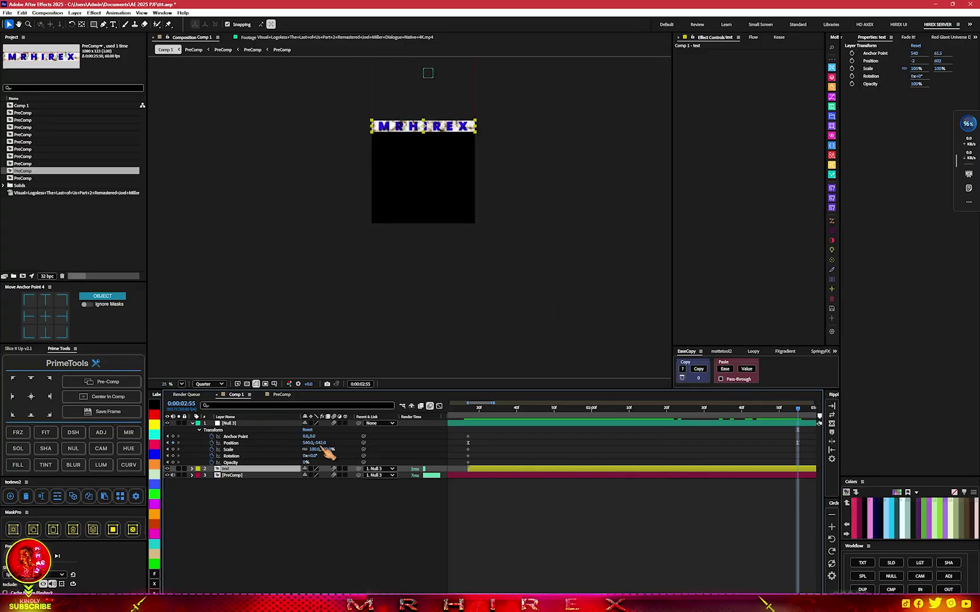
drag(428, 72, 428, 64)
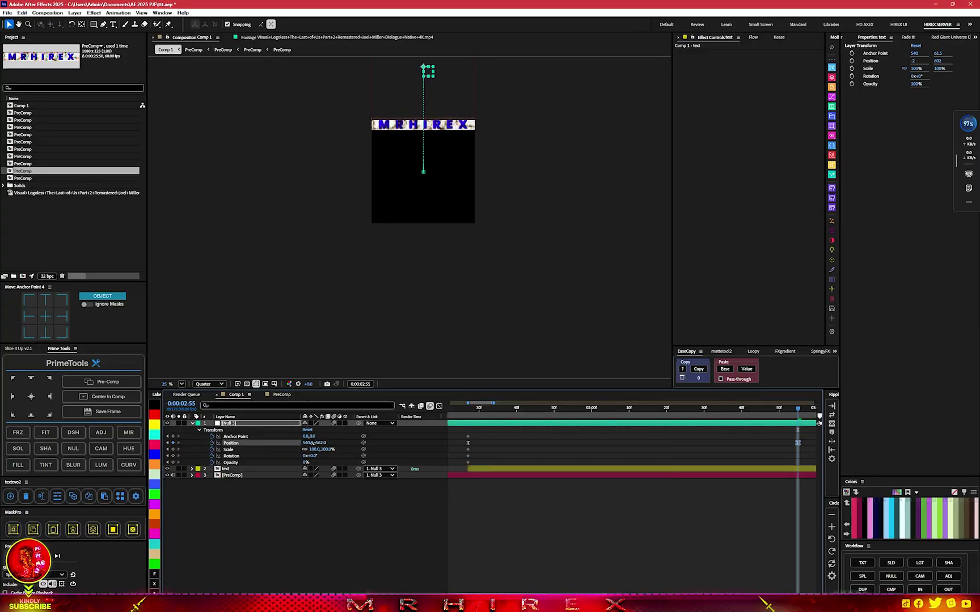
drag(288, 442, 277, 442)
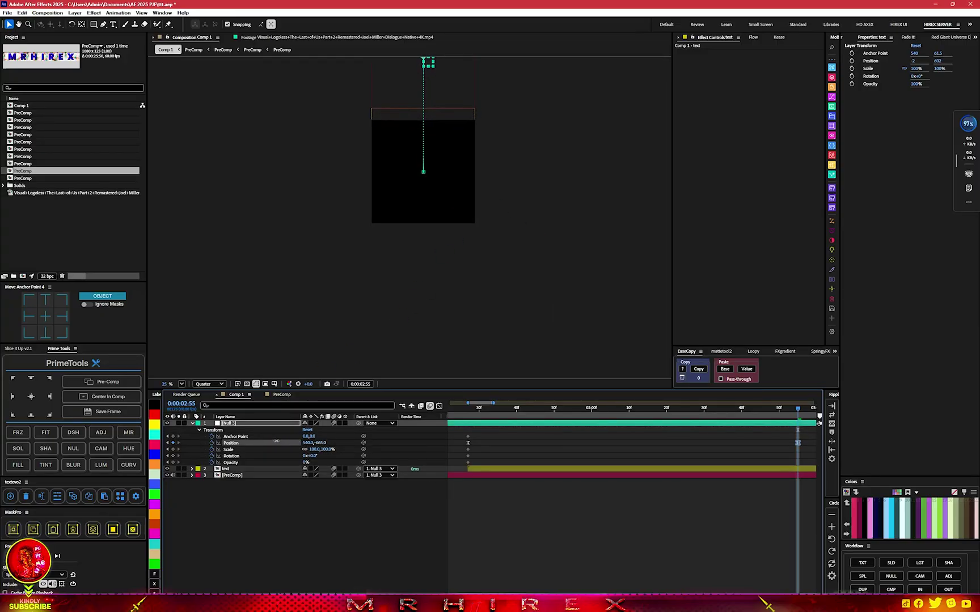
Fit the comp in the viewer and play the slide from the start.
key(semicolon)
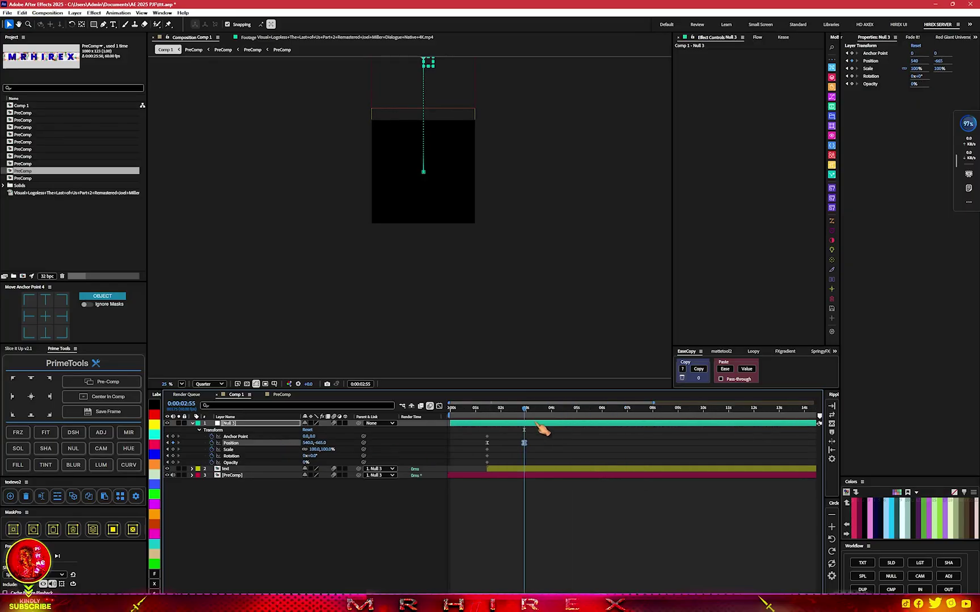
key(Home)
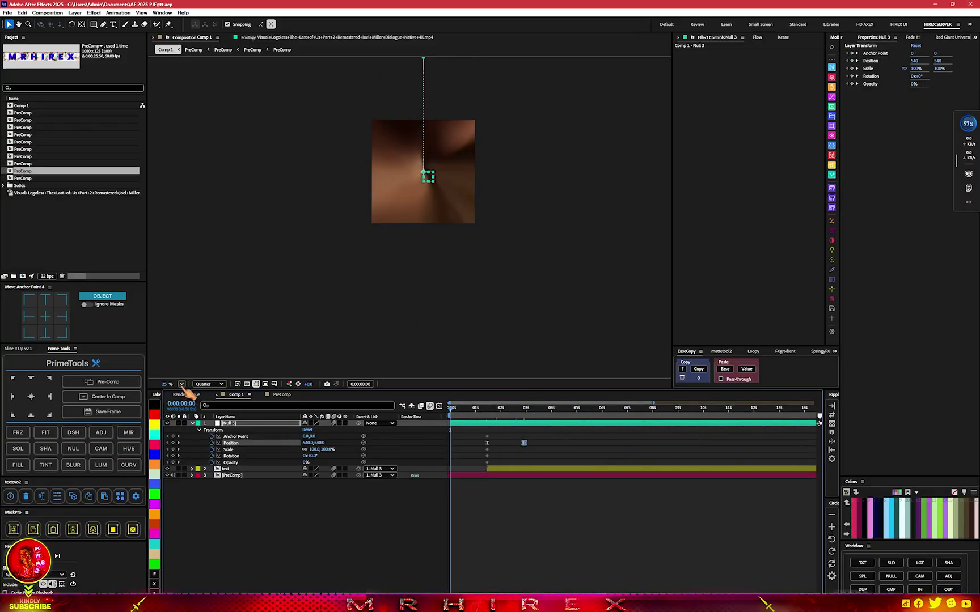
click(182, 384)
click(196, 397)
key(space)
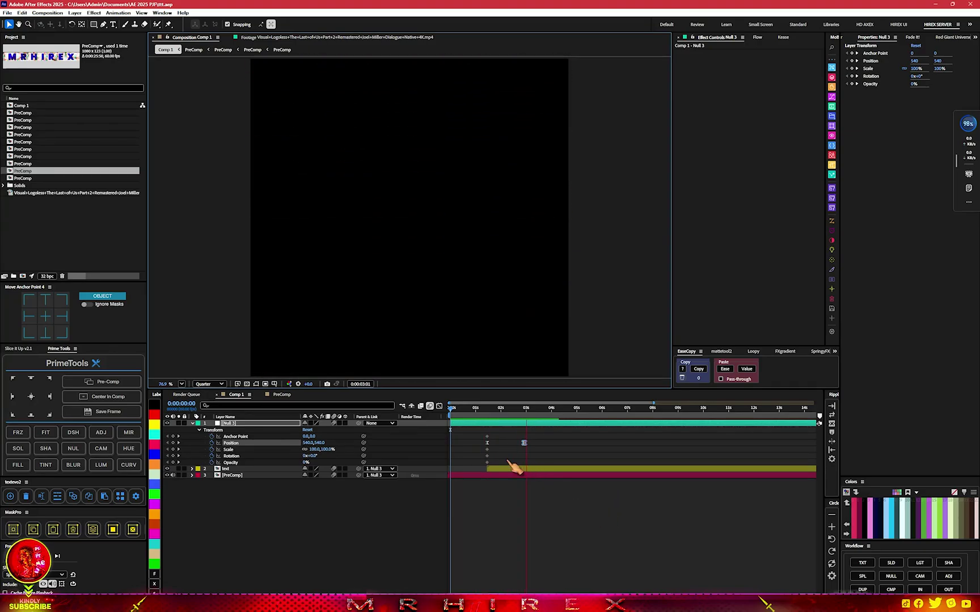
key(space)
Strengthen the ease on Null 3's Position speed graph influence handles, then preview the slide.
click(487, 443)
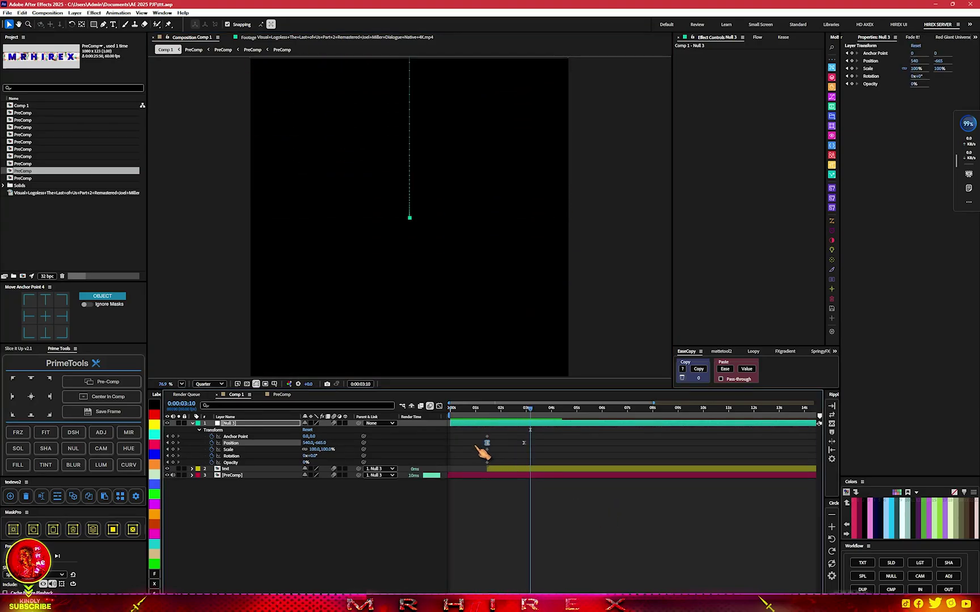
click(439, 406)
scroll(511, 527, up, 5)
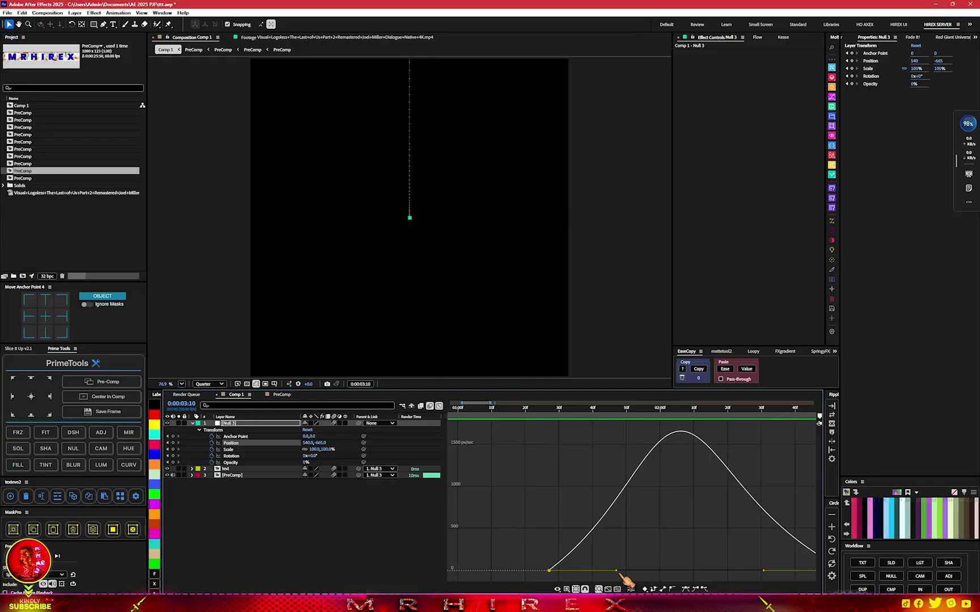
scroll(626, 575, right, 5)
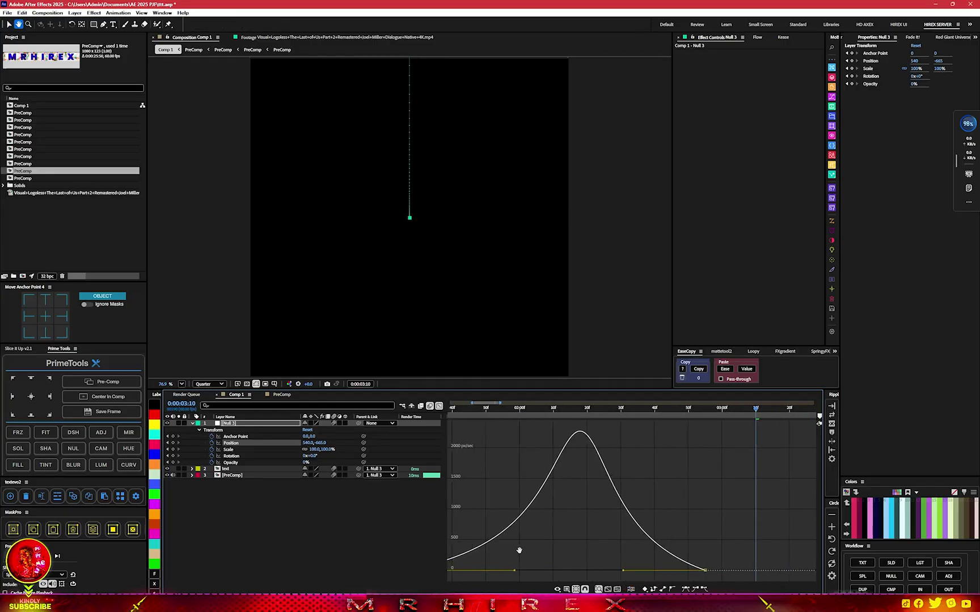
drag(728, 551, 682, 584)
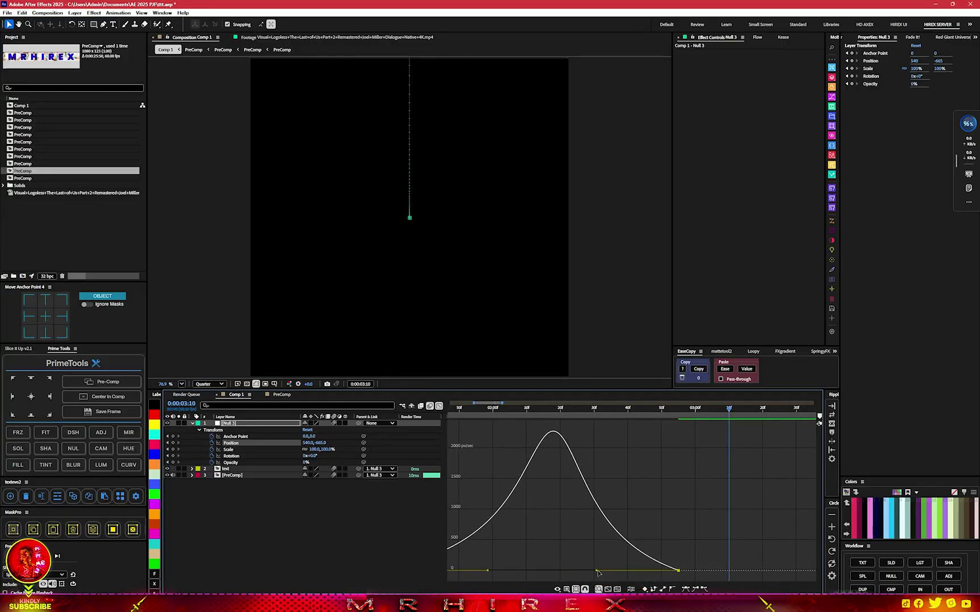
drag(597, 571, 620, 574)
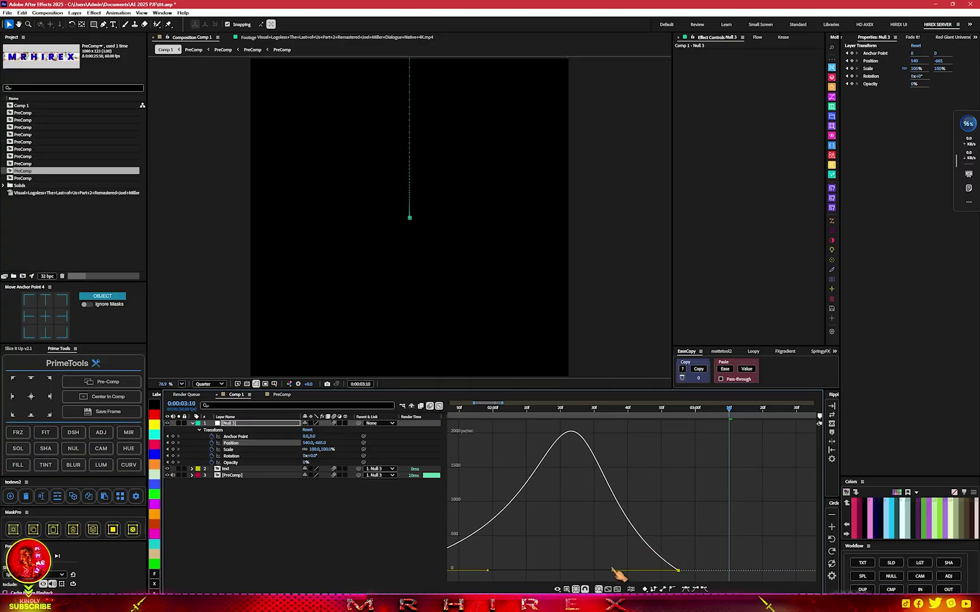
scroll(619, 574, down, 10)
click(477, 409)
key(shift+F3)
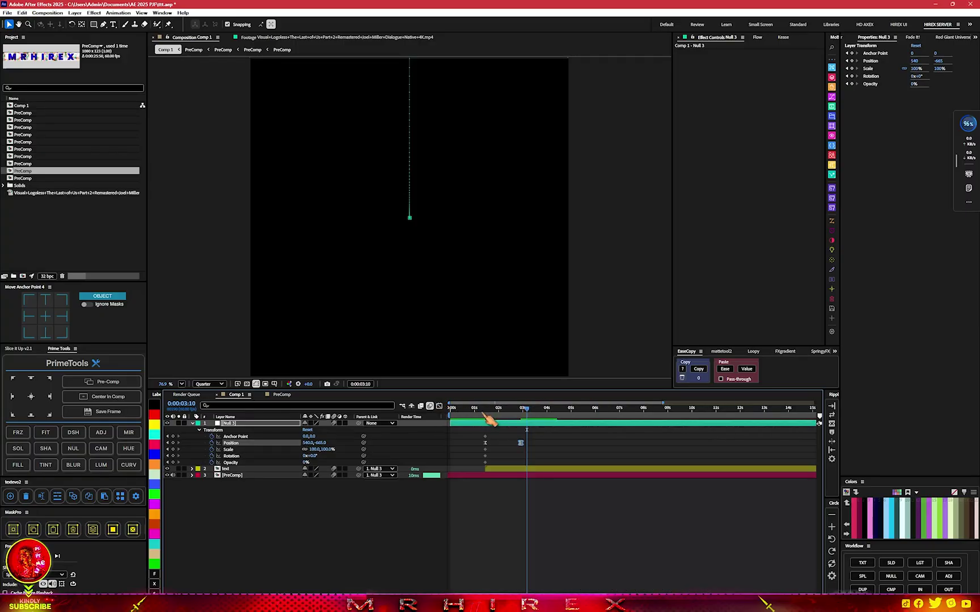
key(space)
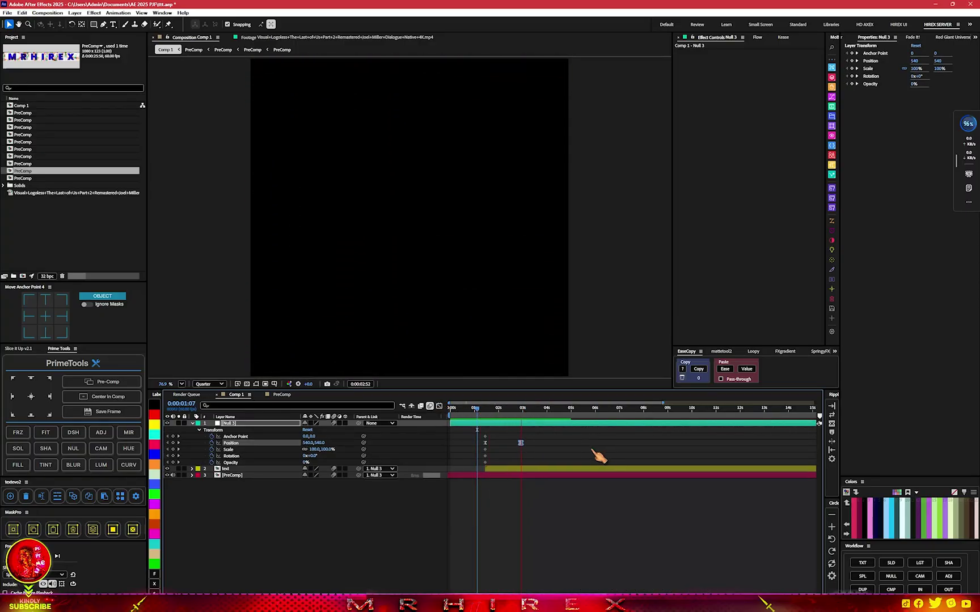
key(space)
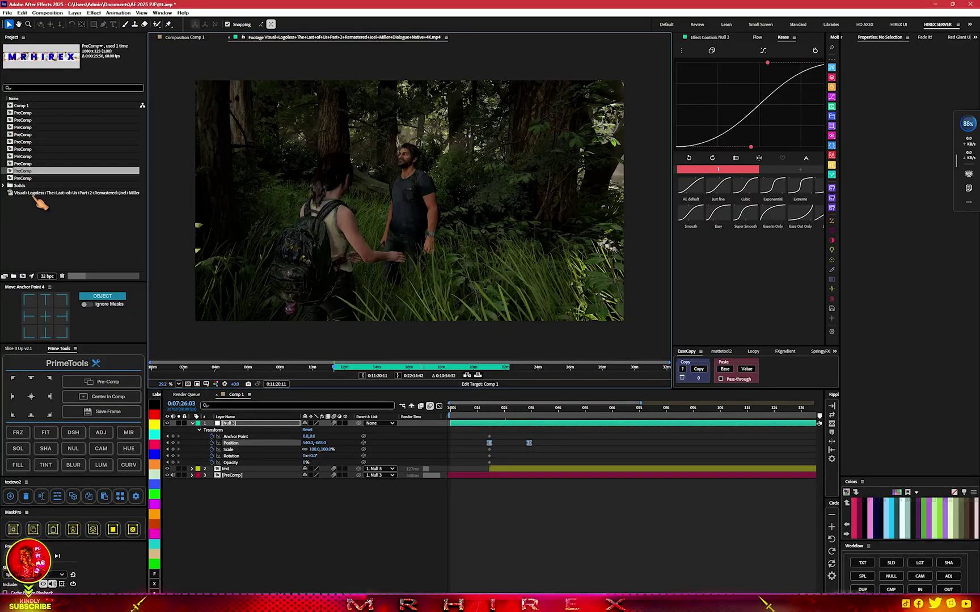
Add the Ellie and Joel clip, shift it right, and scale it to 62%.
drag(40, 195, 529, 462)
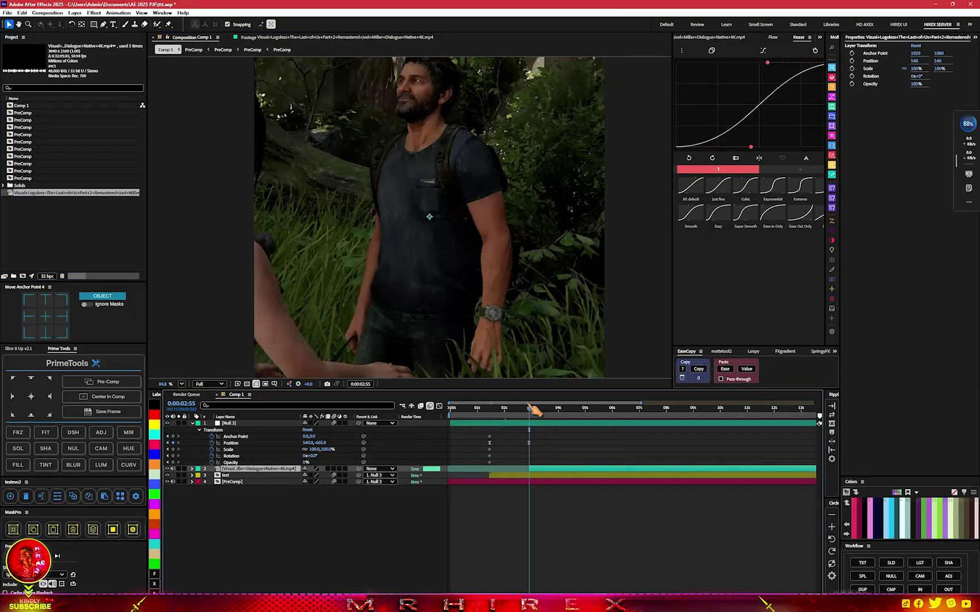
scroll(462, 306, down, 2)
drag(465, 292, 525, 288)
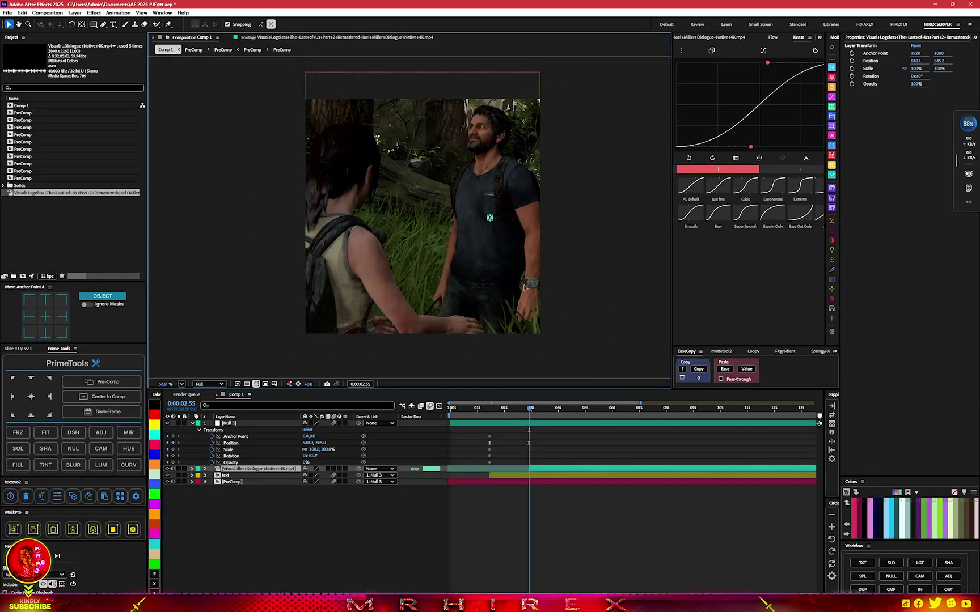
key(s)
drag(328, 475, 318, 479)
drag(589, 323, 577, 322)
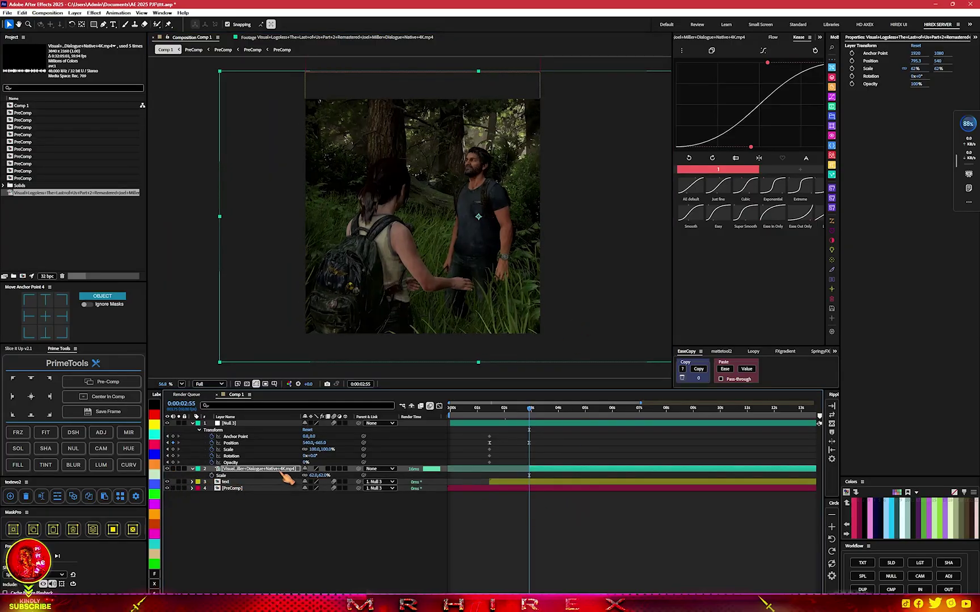
Set preview resolution to Quarter and start the clip layer at 0:00:01:28.
click(220, 384)
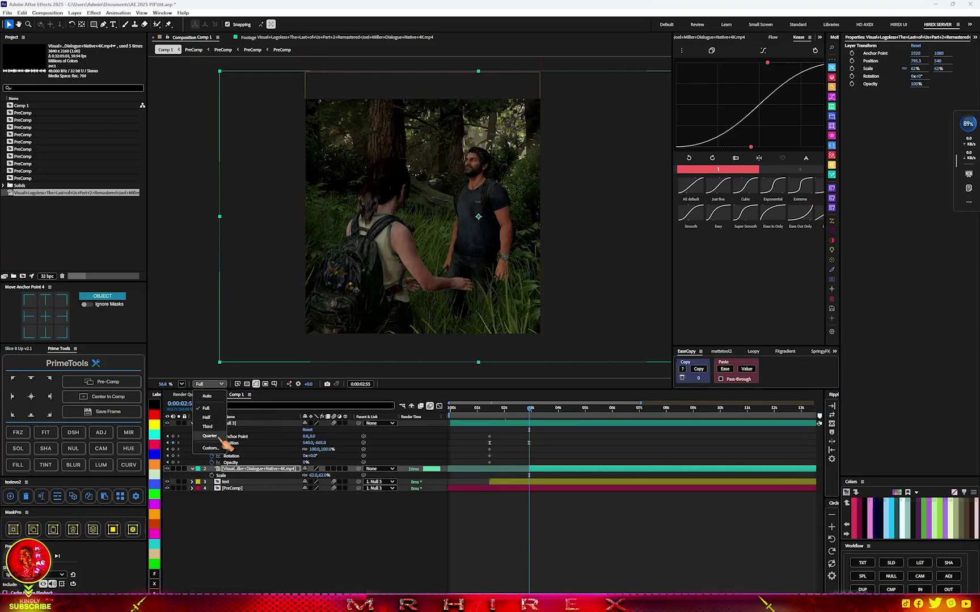
click(219, 442)
key(minus)
key(Page_Down)
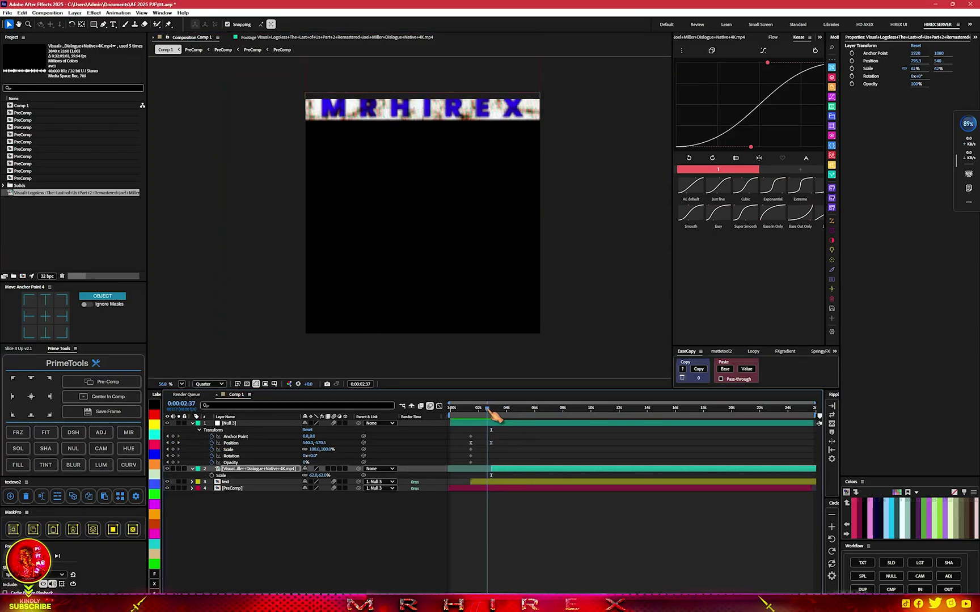
drag(490, 409, 471, 418)
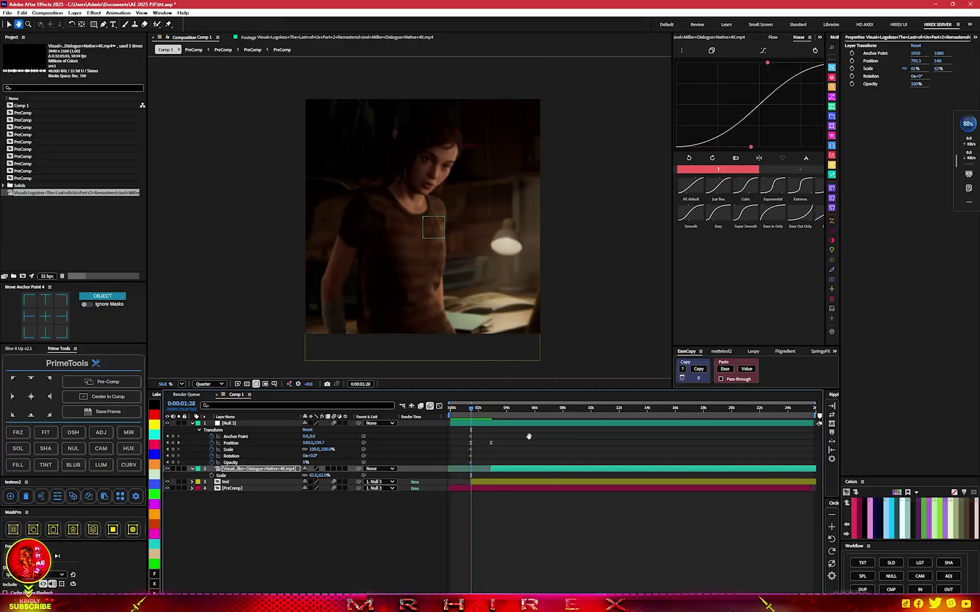
key(v)
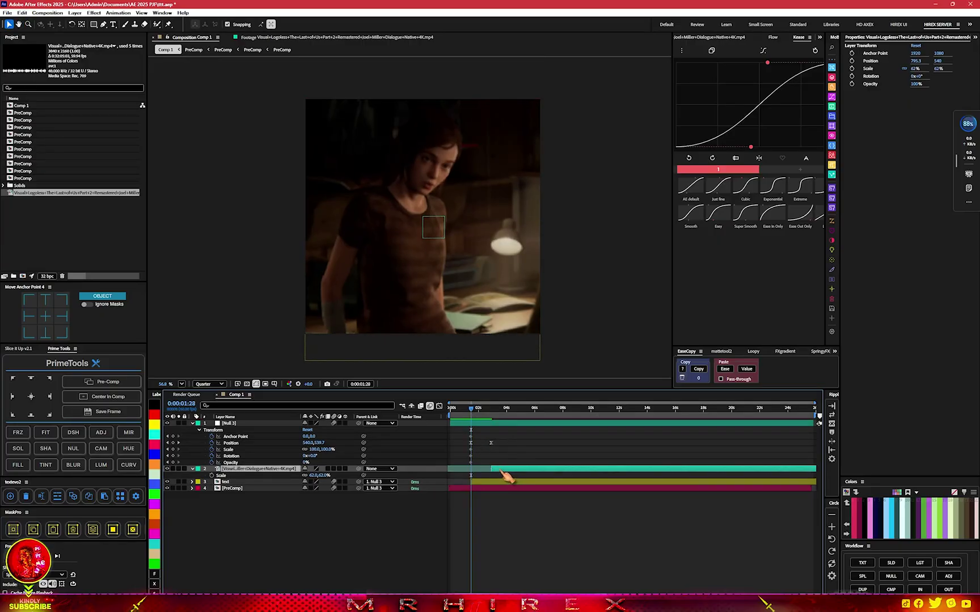
drag(486, 474, 481, 481)
Precompose the Ellie and Joel clip layer.
scroll(476, 488, up, 1)
scroll(479, 489, up, 1)
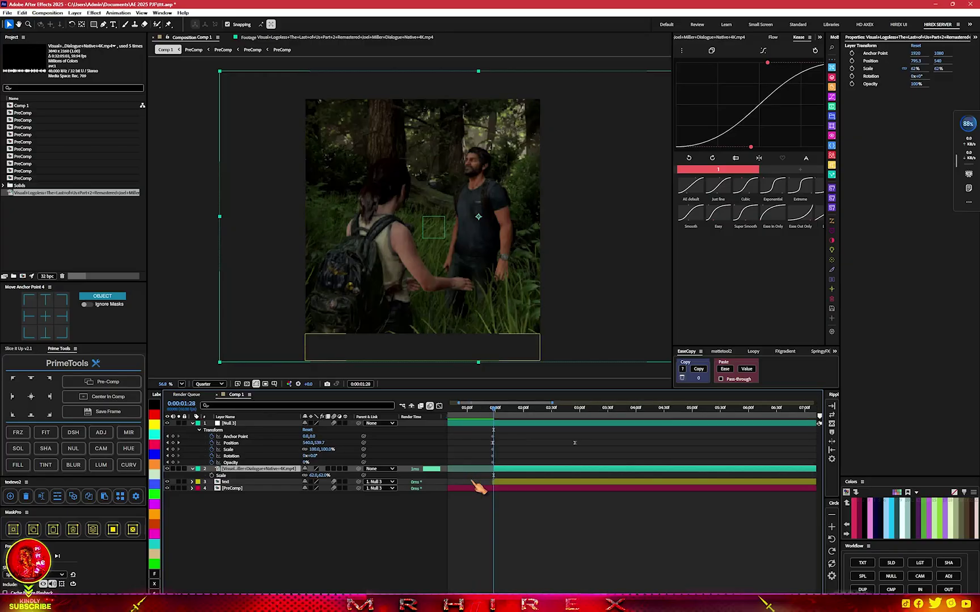
key(h)
scroll(510, 482, up, 2)
key(v)
scroll(490, 324, down, 2)
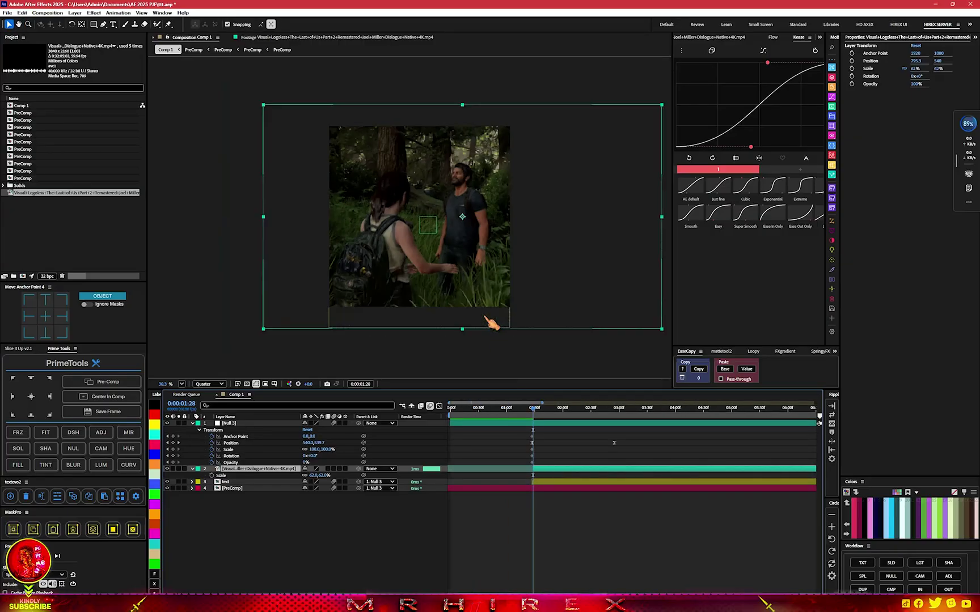
scroll(491, 324, down, 1)
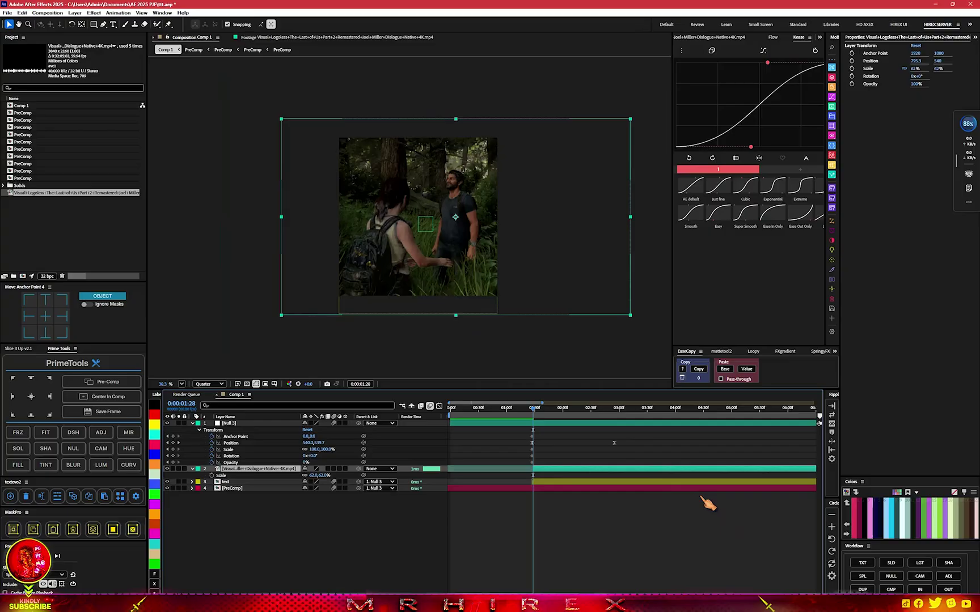
click(891, 590)
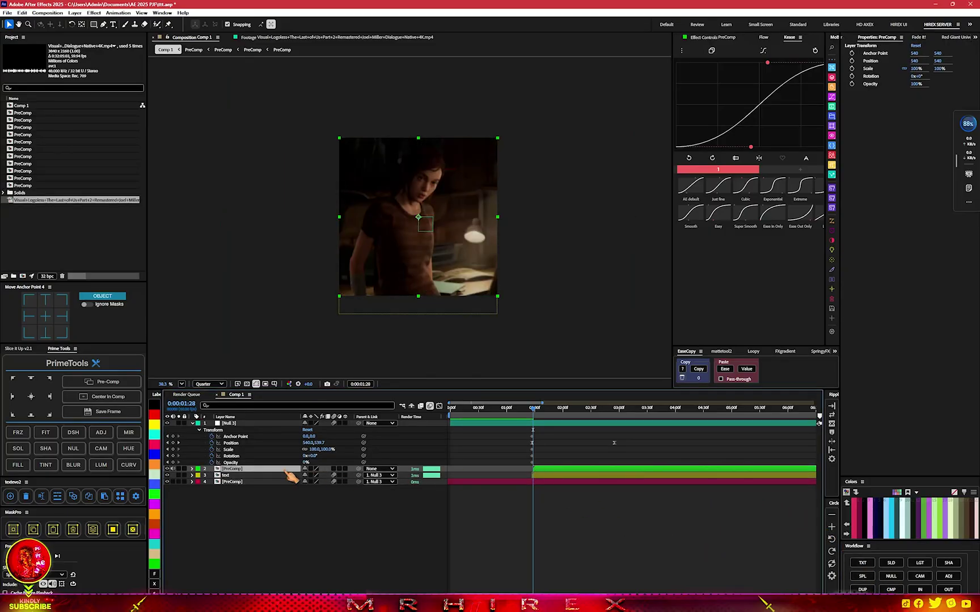
Give the new precomp a blue label and start it a few frames earlier.
click(157, 456)
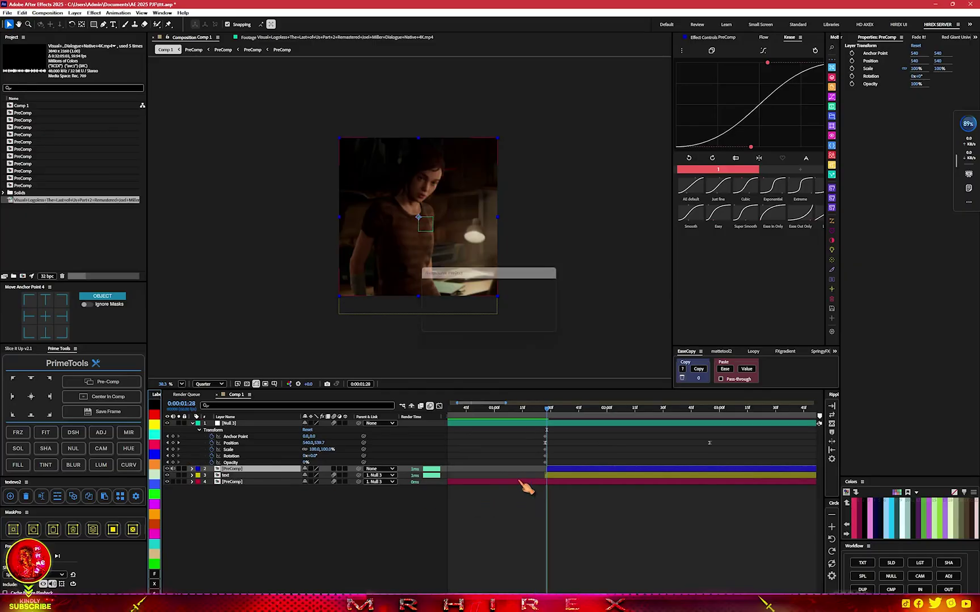
scroll(525, 477, up, 3)
drag(600, 473, 590, 472)
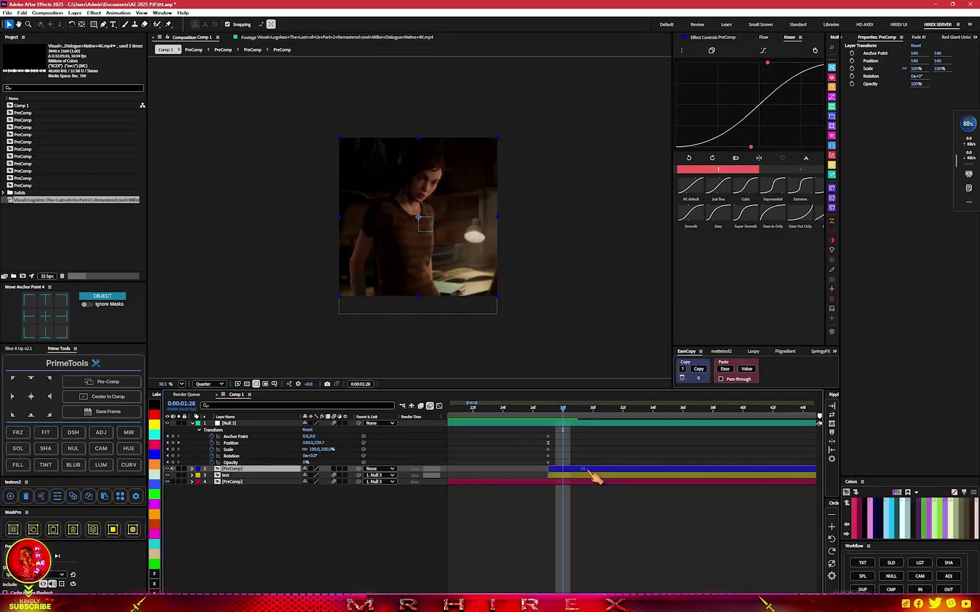
key(Page_Up)
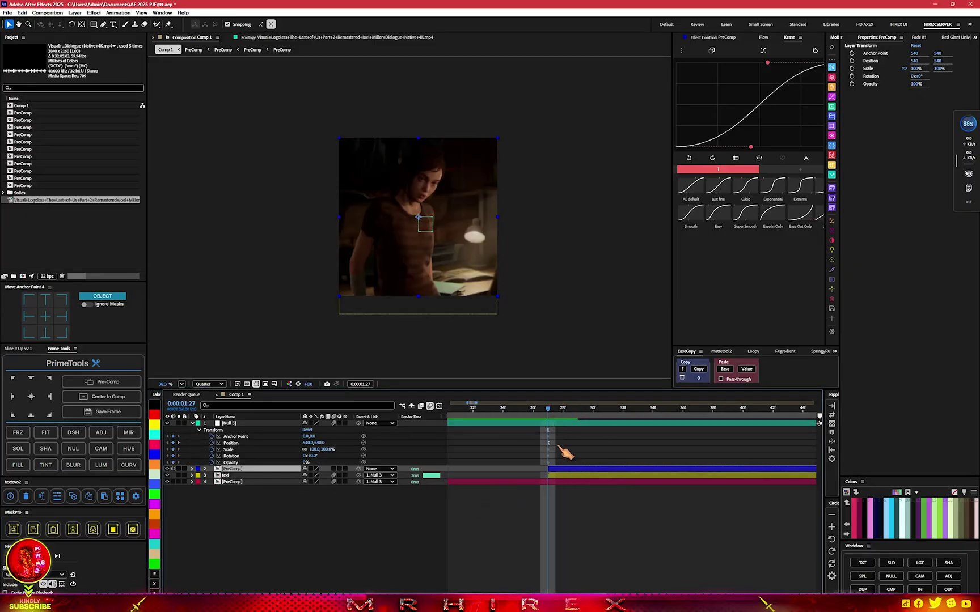
key(Page_Down)
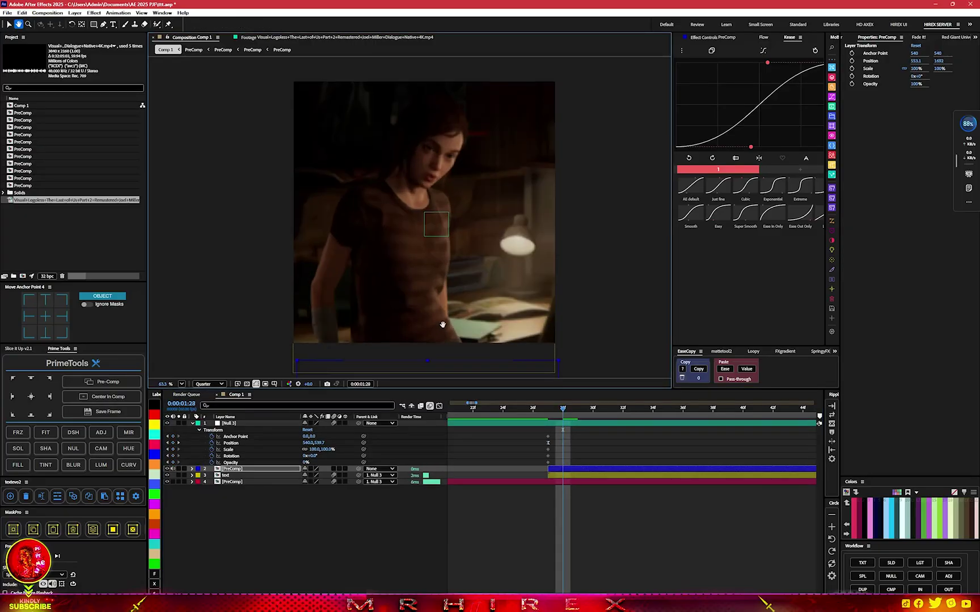
scroll(444, 323, up, 5)
scroll(453, 205, down, 1)
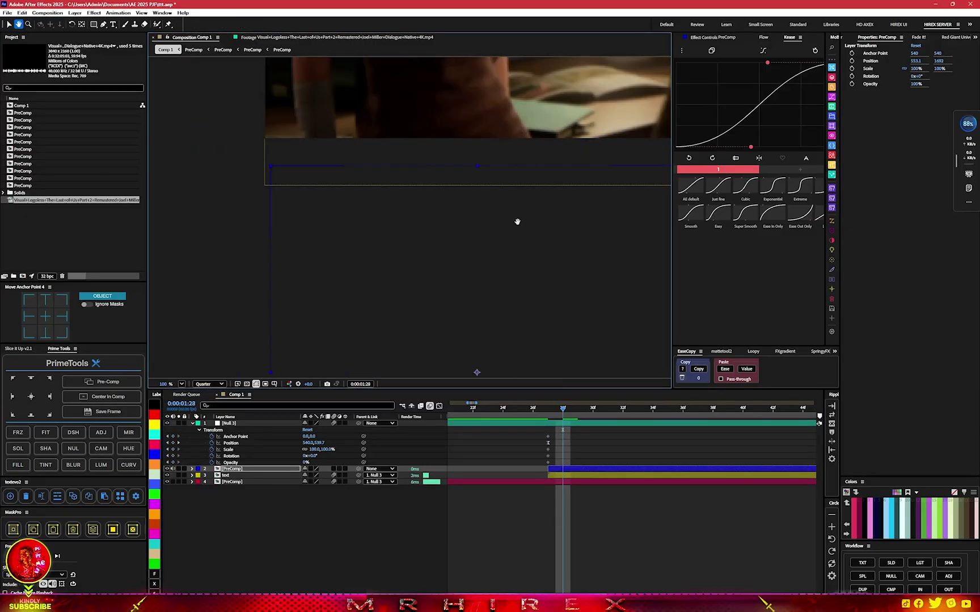
Parent the Ellie and Joel precomp to Null 3 and check the slide.
mouse_move(516, 219)
mouse_down()
mouse_move(409, 223)
mouse_move(428, 270)
mouse_up()
key(shift+slash)
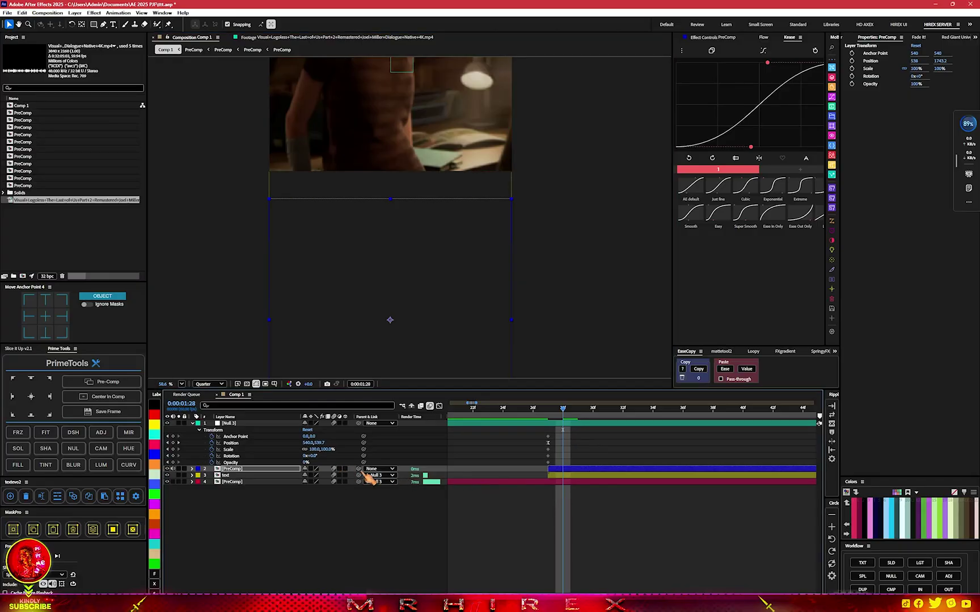
drag(323, 454, 230, 423)
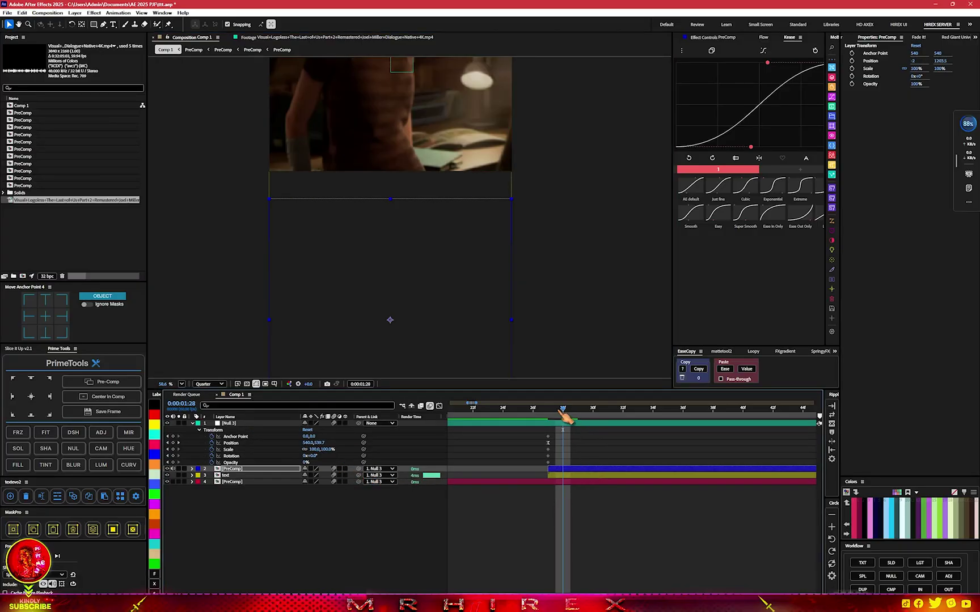
mouse_move(563, 414)
mouse_down()
mouse_move(551, 417)
mouse_move(778, 460)
mouse_move(584, 448)
mouse_up()
key(comma)
key(semicolon)
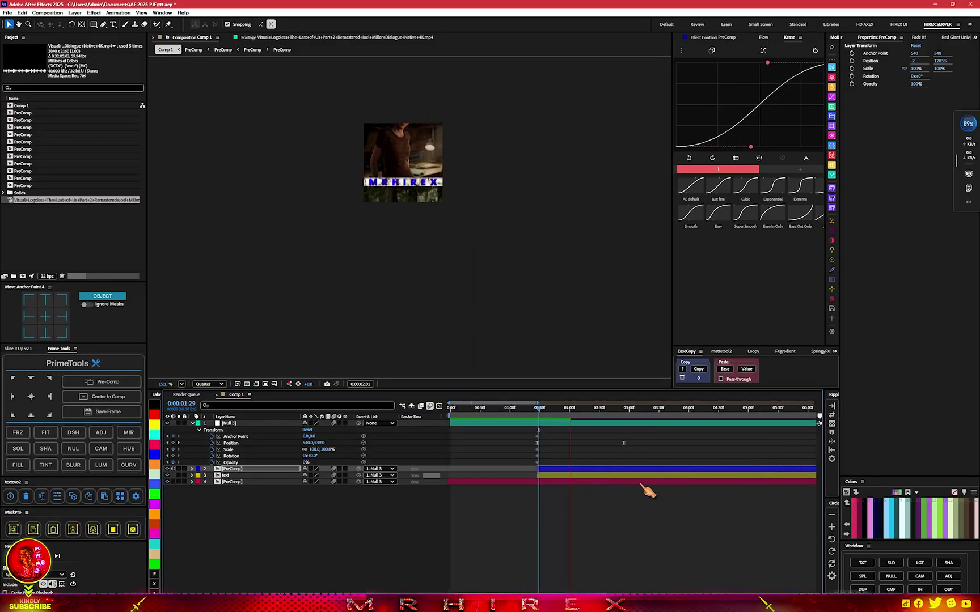
Preview the slide transition around 0:00:02:56 to 0:00:03:12.
key(space)
key(space)
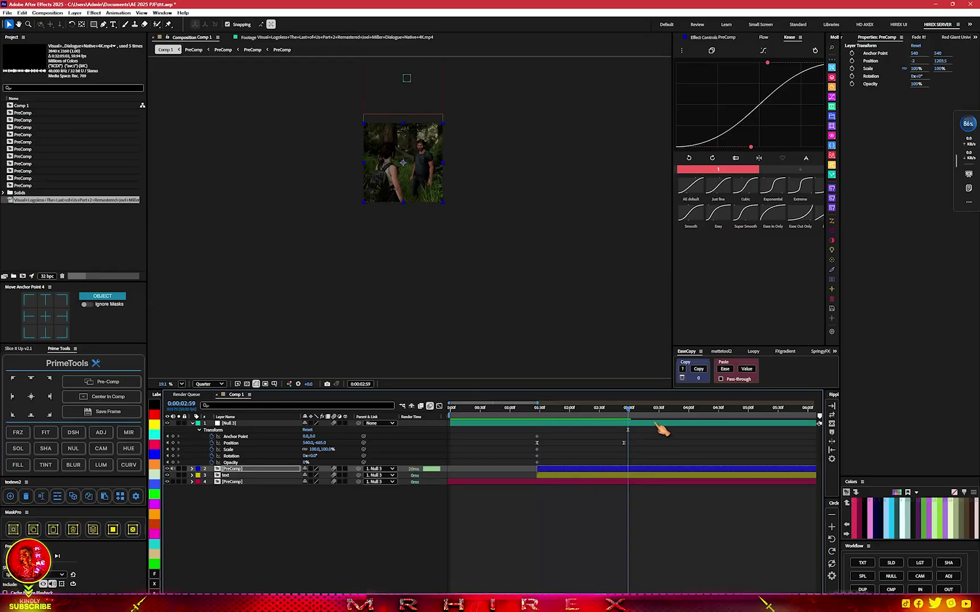
key(Home)
key(space)
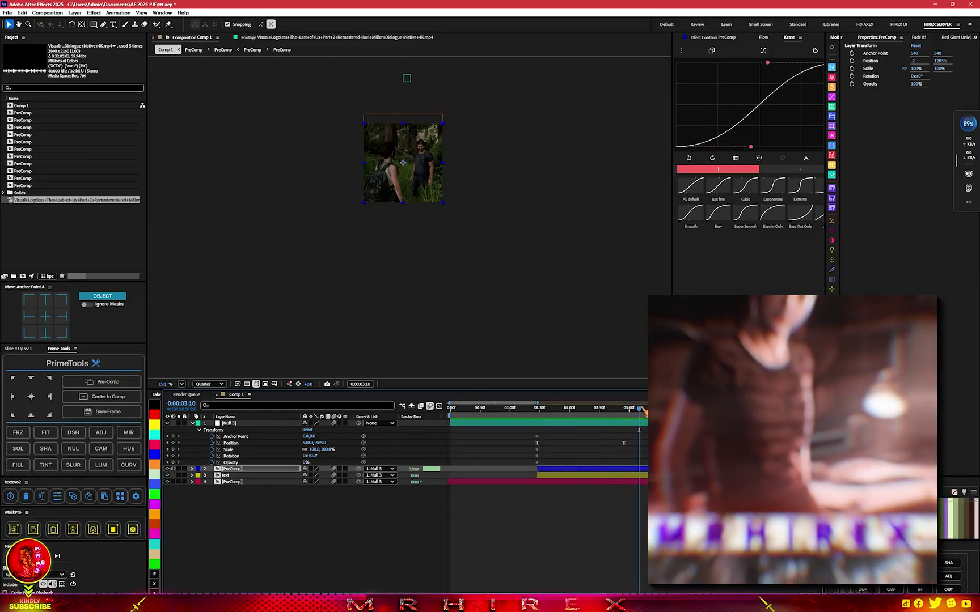
drag(640, 409, 625, 451)
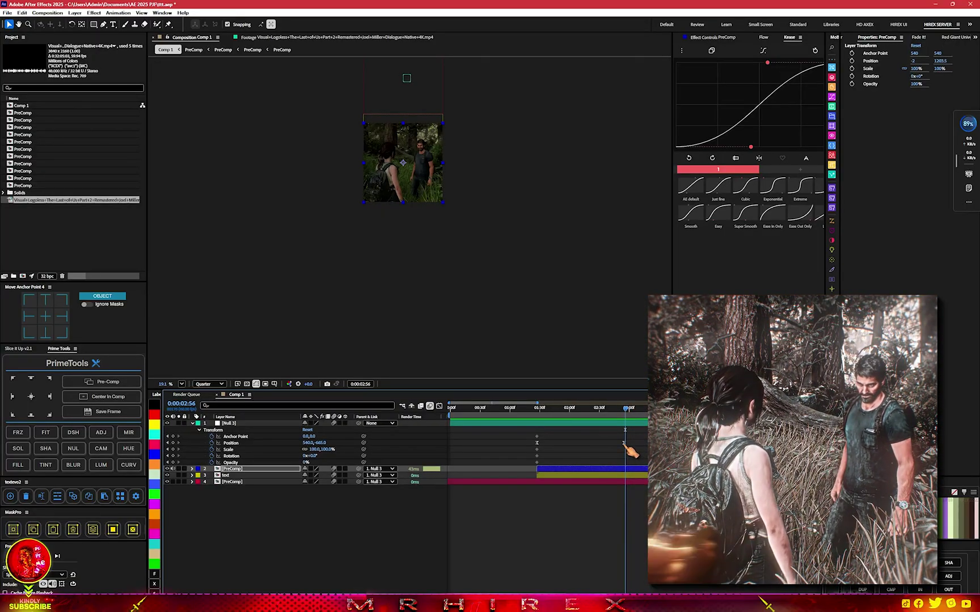
drag(629, 451, 498, 432)
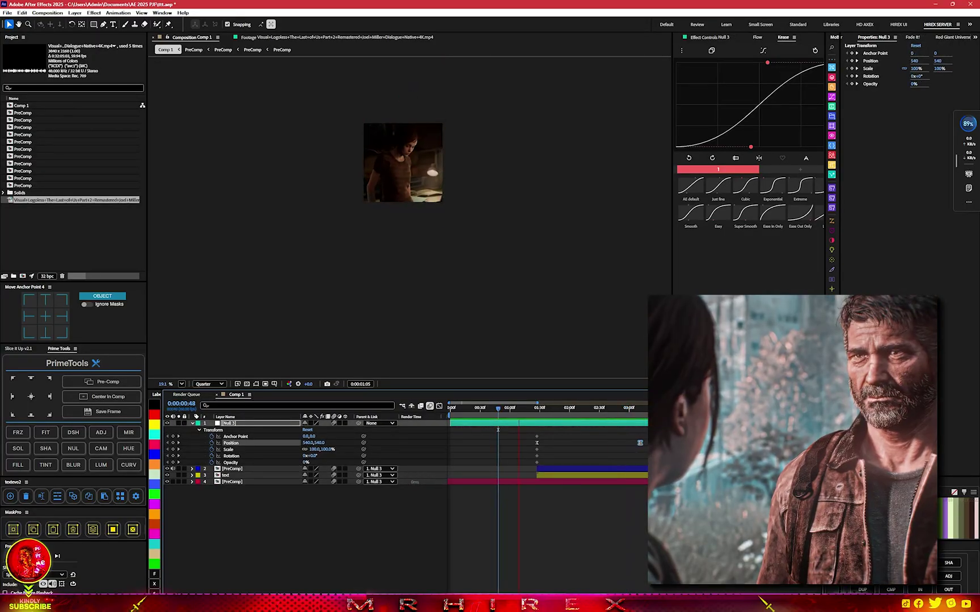
key(space)
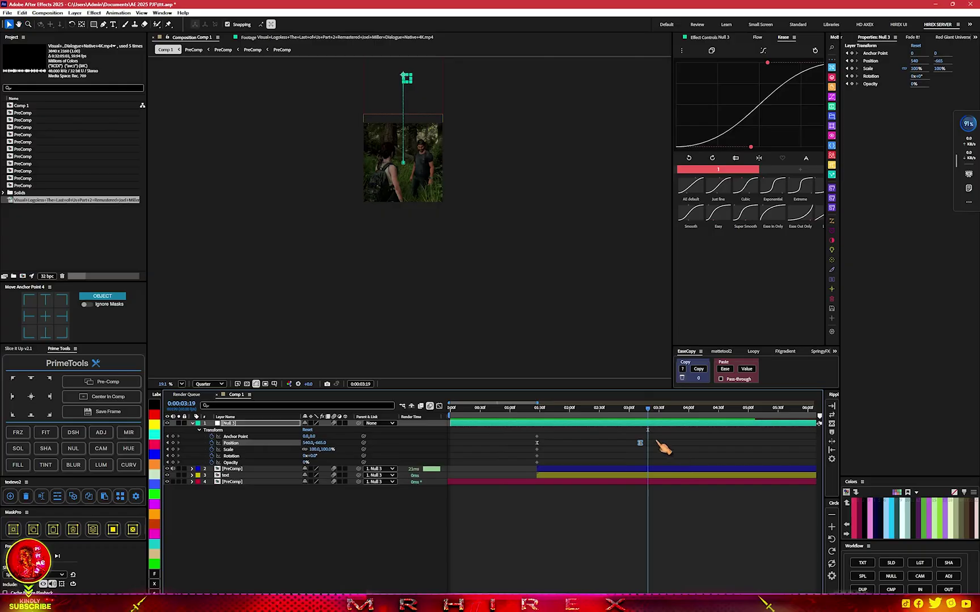
drag(647, 409, 643, 411)
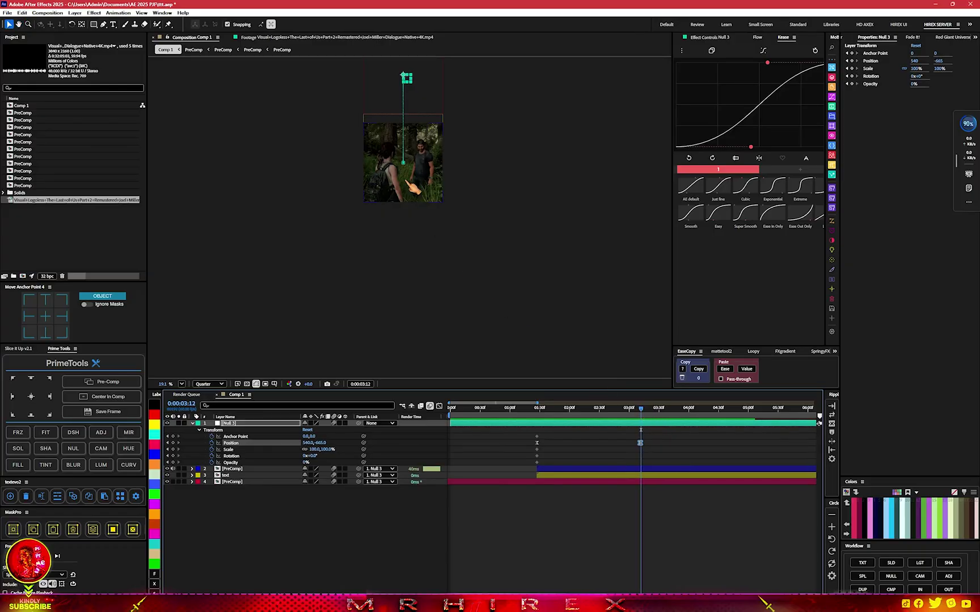
scroll(480, 208, up, 5)
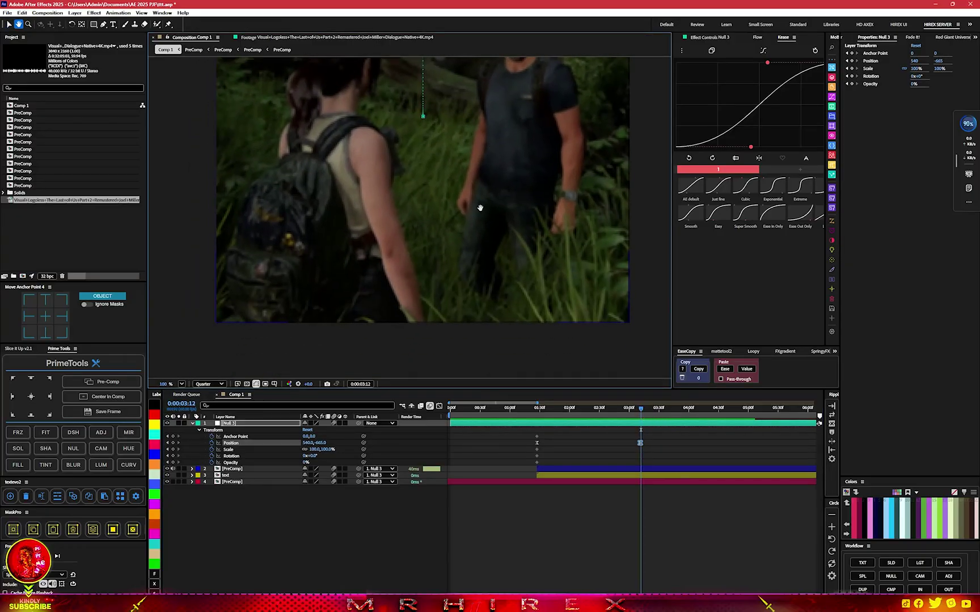
scroll(487, 221, up, 2)
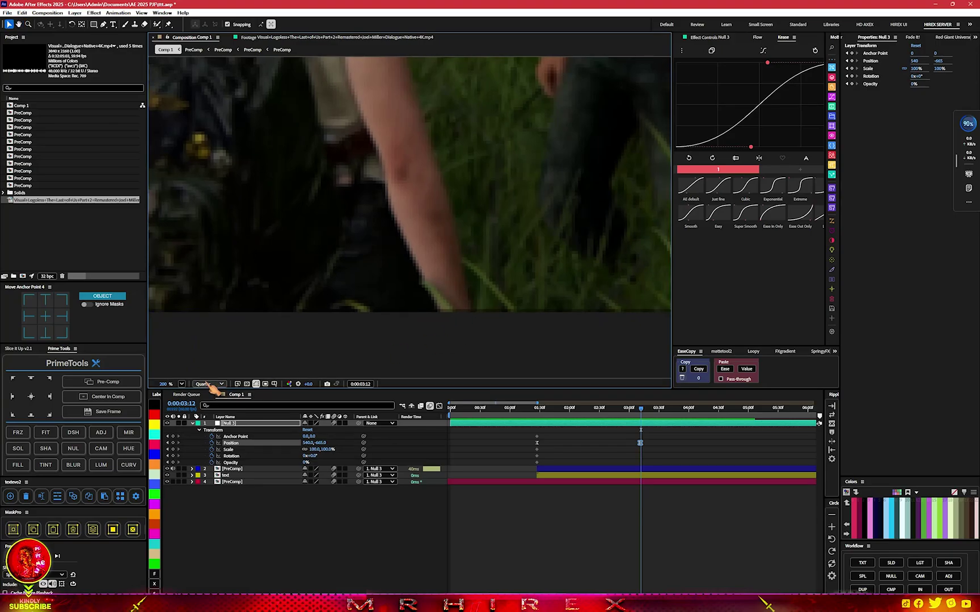
Switch preview to Full resolution and add the dialogue footage as Comp 1's top layer.
click(215, 385)
click(207, 398)
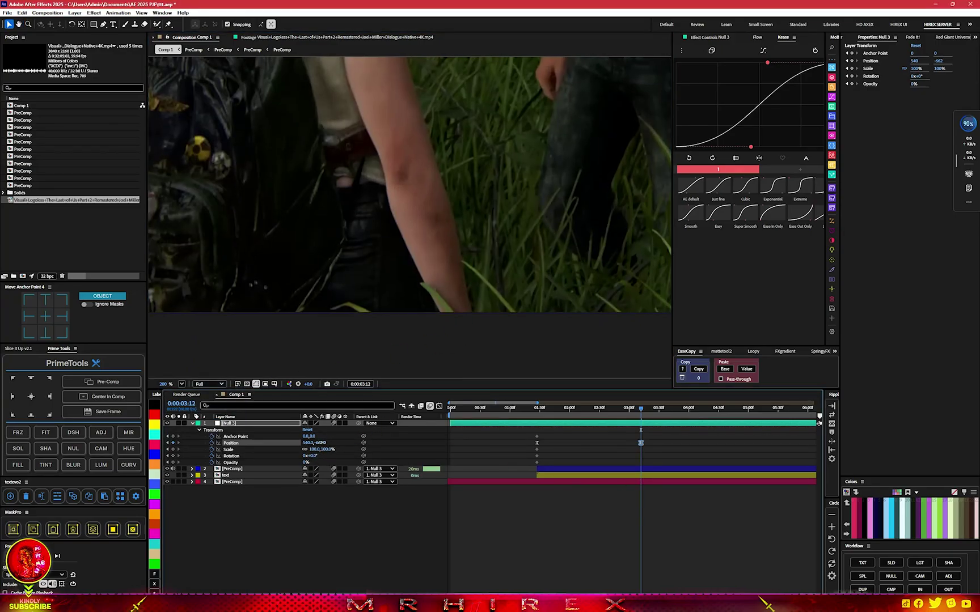
mouse_move(74, 200)
mouse_down()
mouse_move(533, 429)
mouse_move(529, 414)
mouse_up()
Scale the Joel Miller clip to about 49% and shift it right so Ellie fills the square.
key(s)
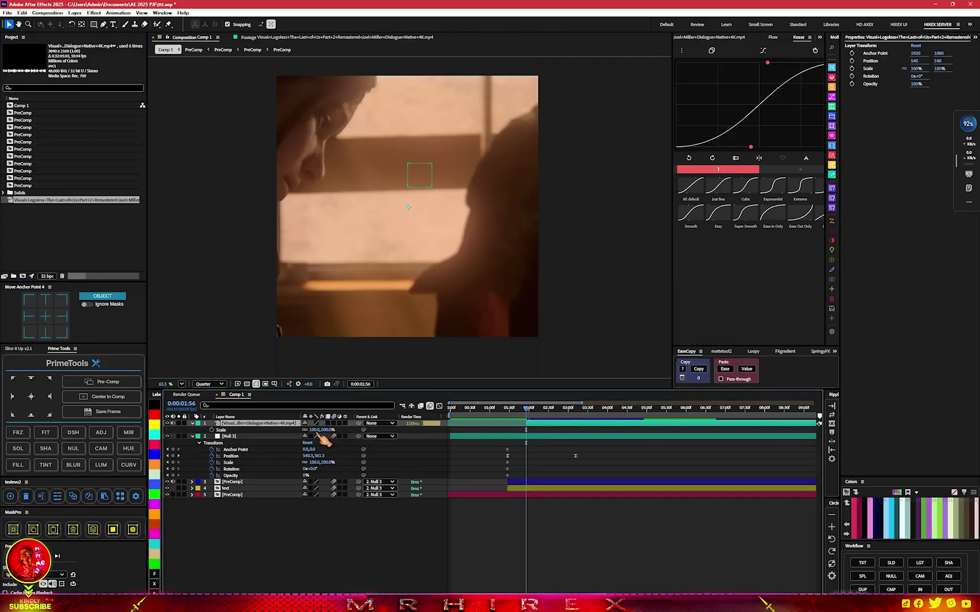
drag(321, 431, 290, 432)
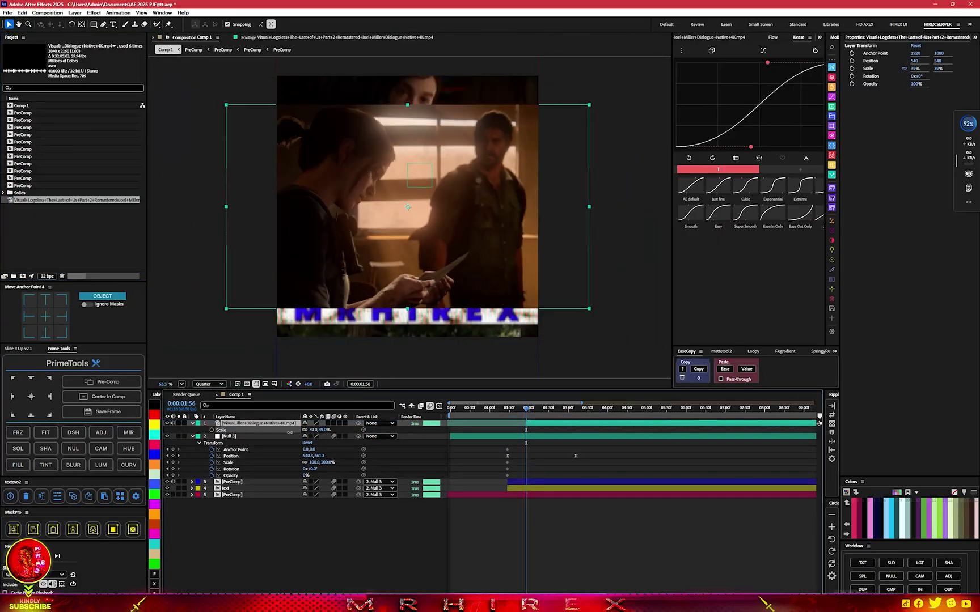
drag(363, 227, 417, 229)
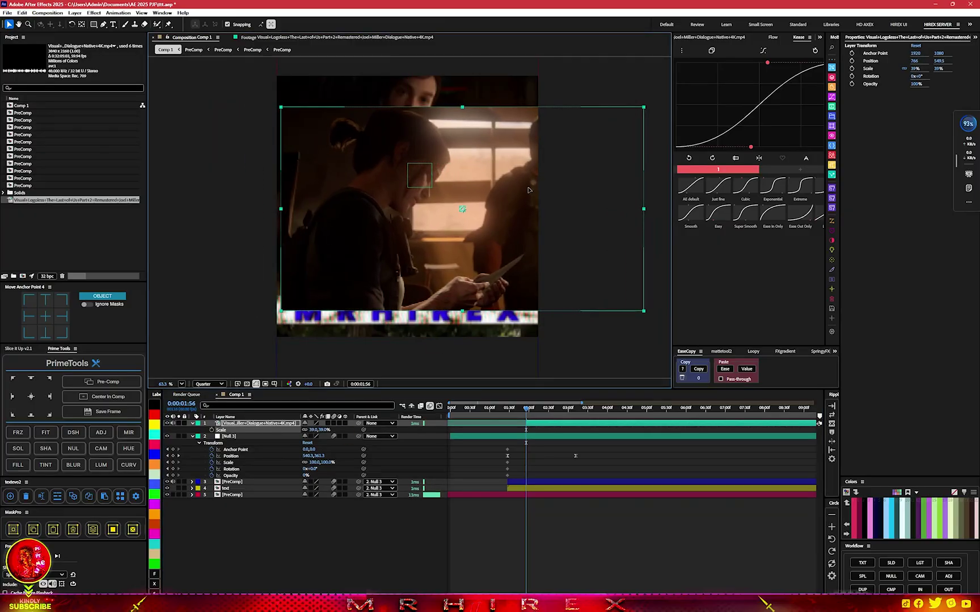
drag(322, 430, 330, 430)
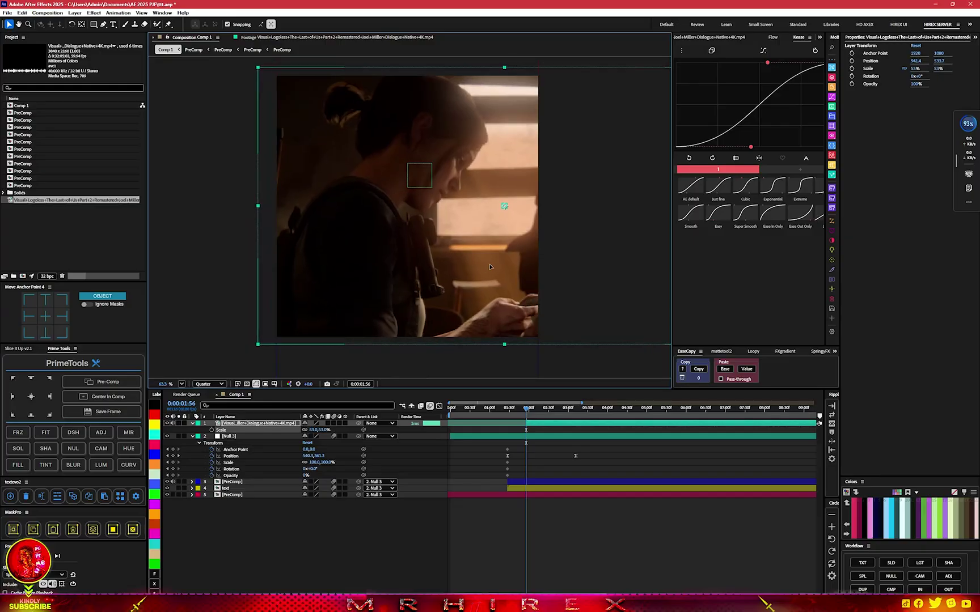
drag(448, 277, 487, 275)
drag(314, 438, 310, 430)
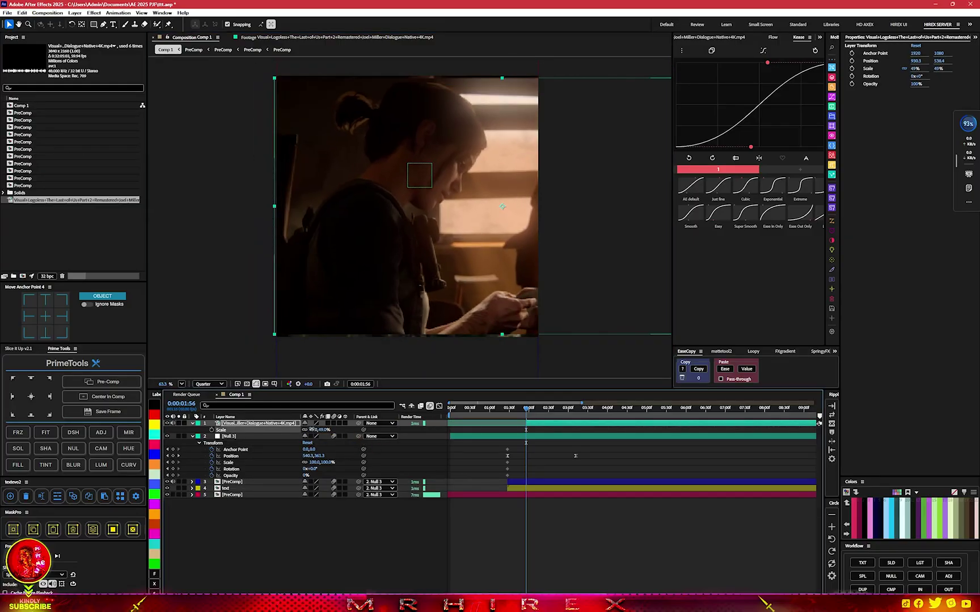
drag(467, 286, 439, 285)
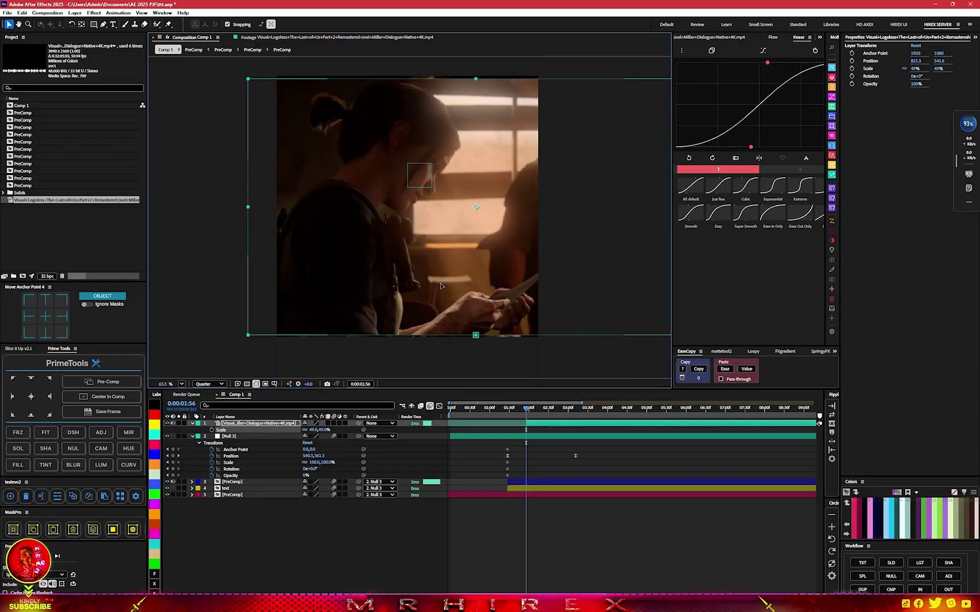
Stretch the clip slightly taller to 49 × 50.9% and nudge it to 759.7, 533.1.
drag(477, 80, 483, 76)
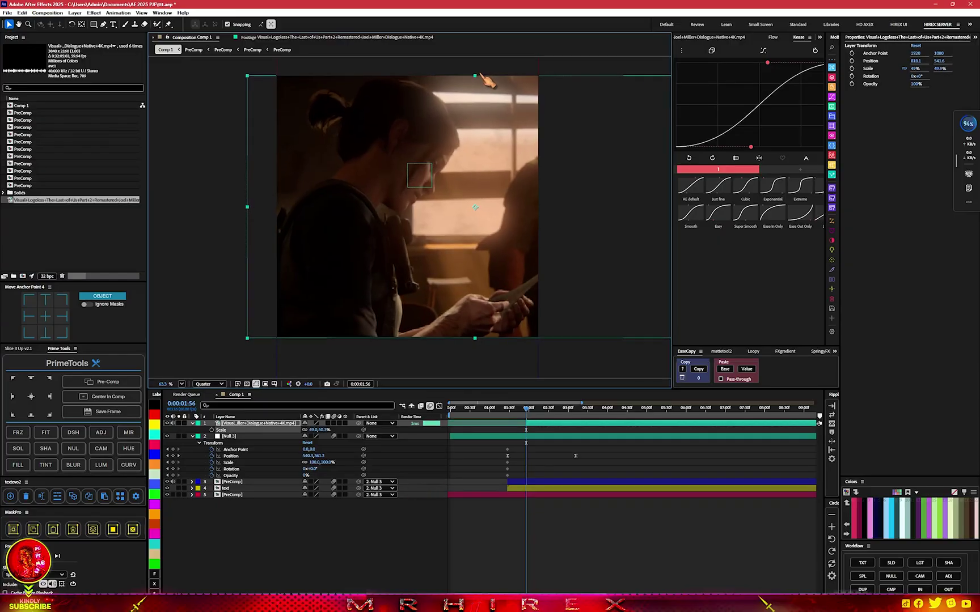
drag(480, 154, 477, 156)
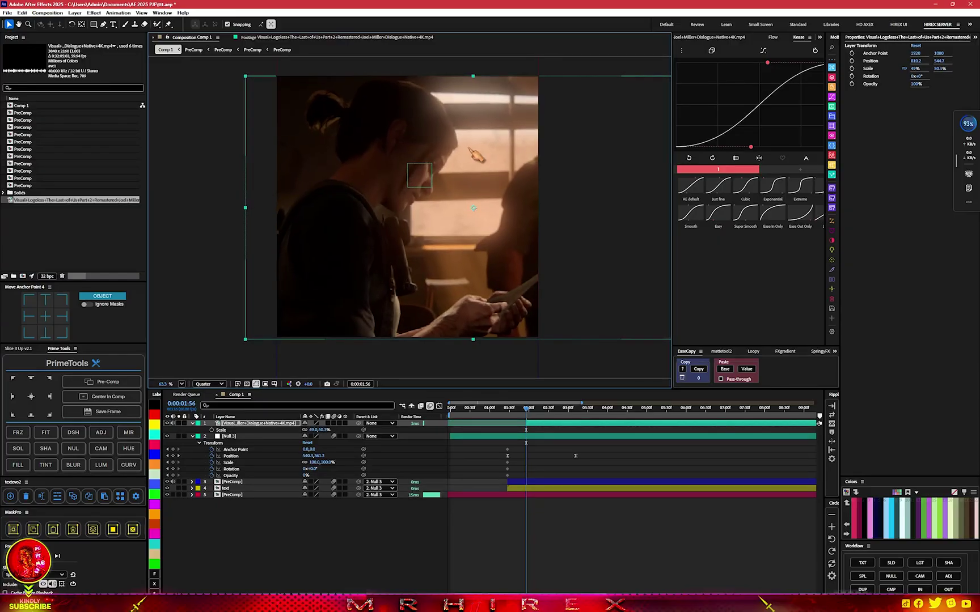
key(ctrl+shift+a)
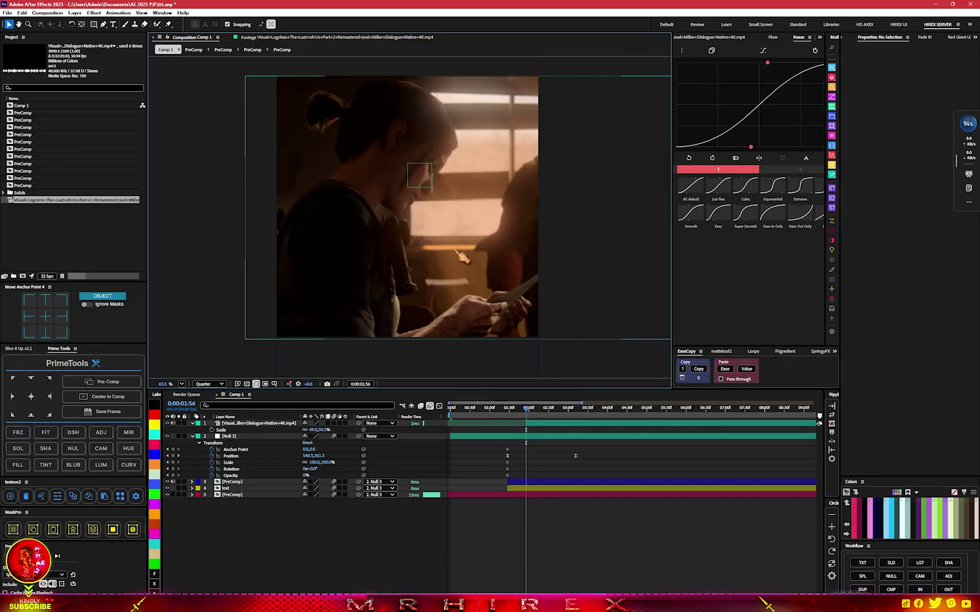
click(471, 295)
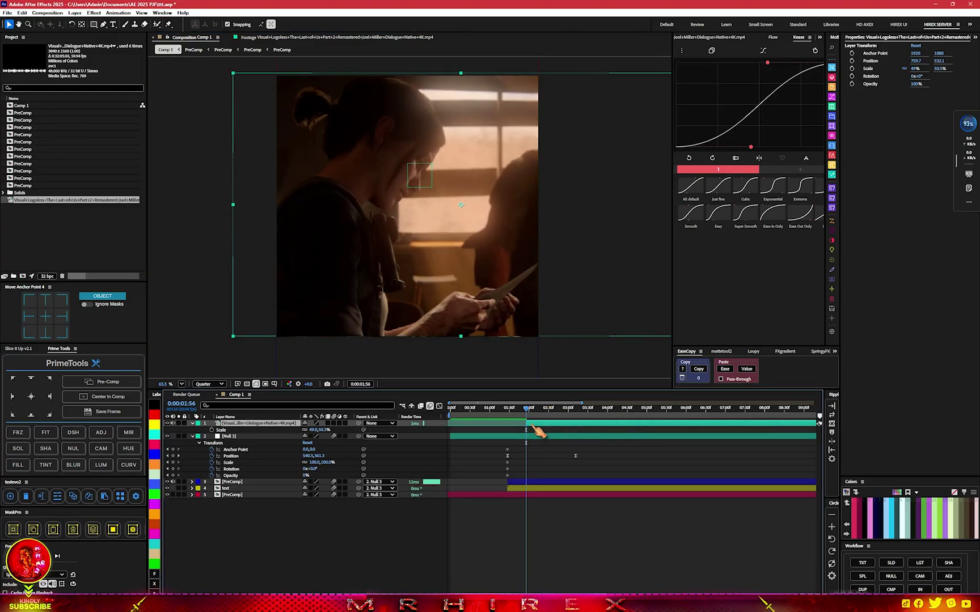
Pre-compose the scaled dialogue clip layer with the Workflow panel's CMP button.
right_click(535, 430)
mouse_move(595, 237)
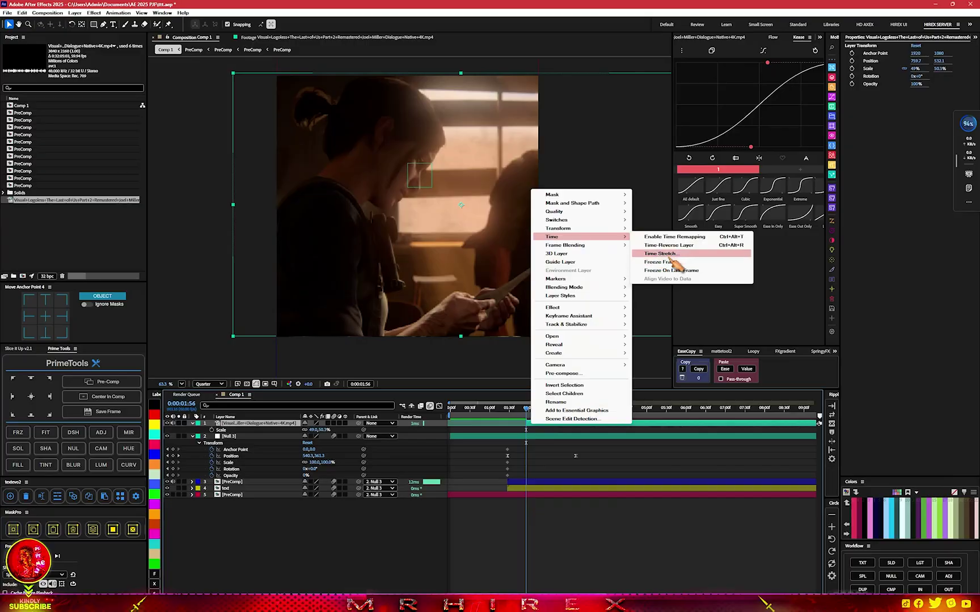
click(536, 429)
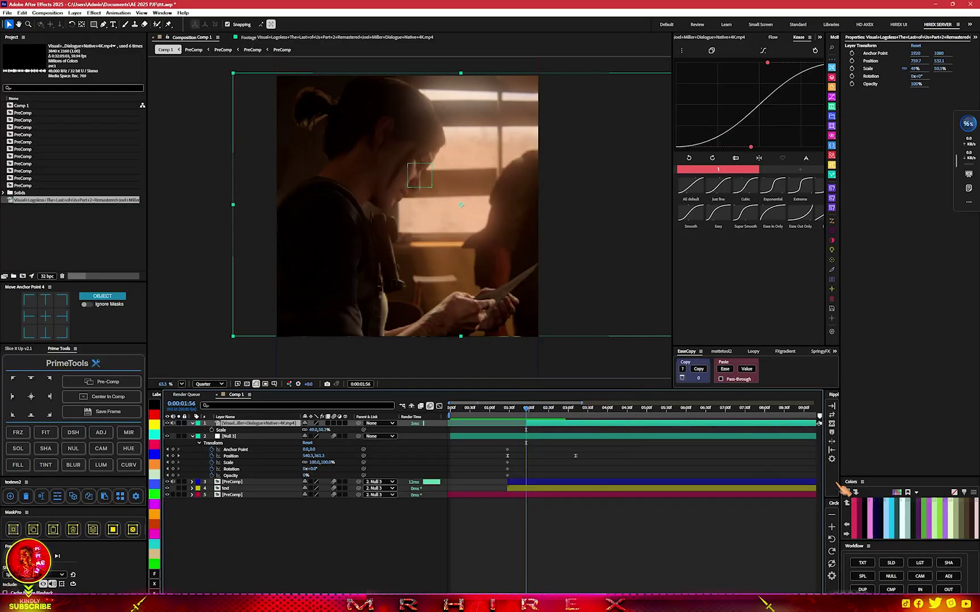
click(891, 589)
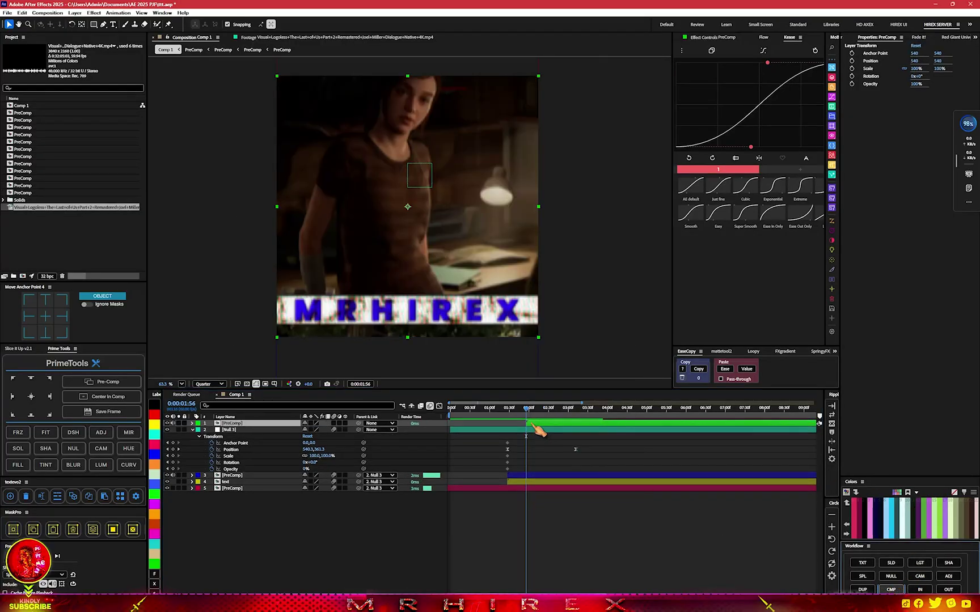
Freeze the precomp on the frame at 0:00:01:57 with Time > Freeze Frame.
drag(529, 414, 506, 431)
scroll(533, 430, up, 3)
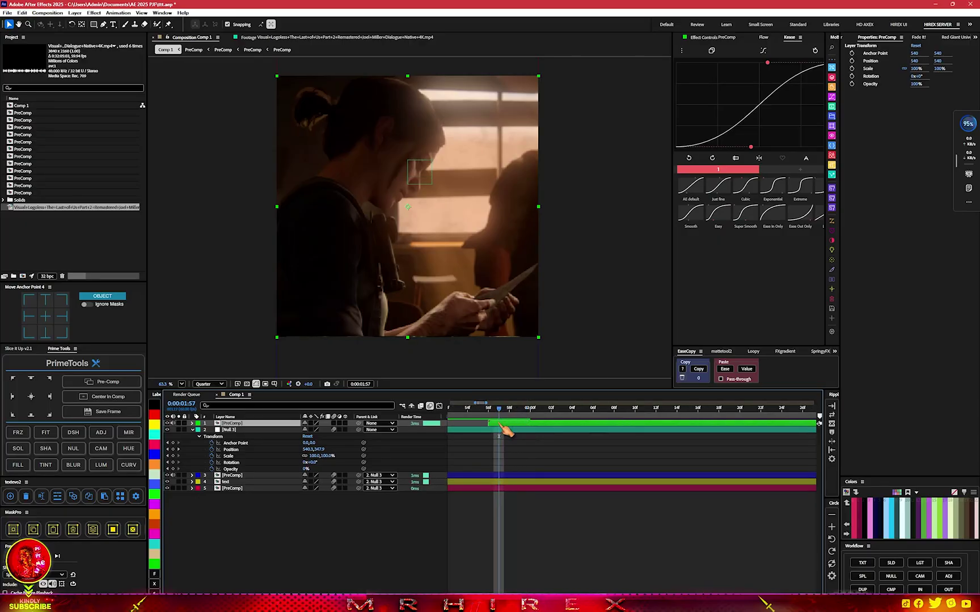
right_click(500, 425)
mouse_move(584, 235)
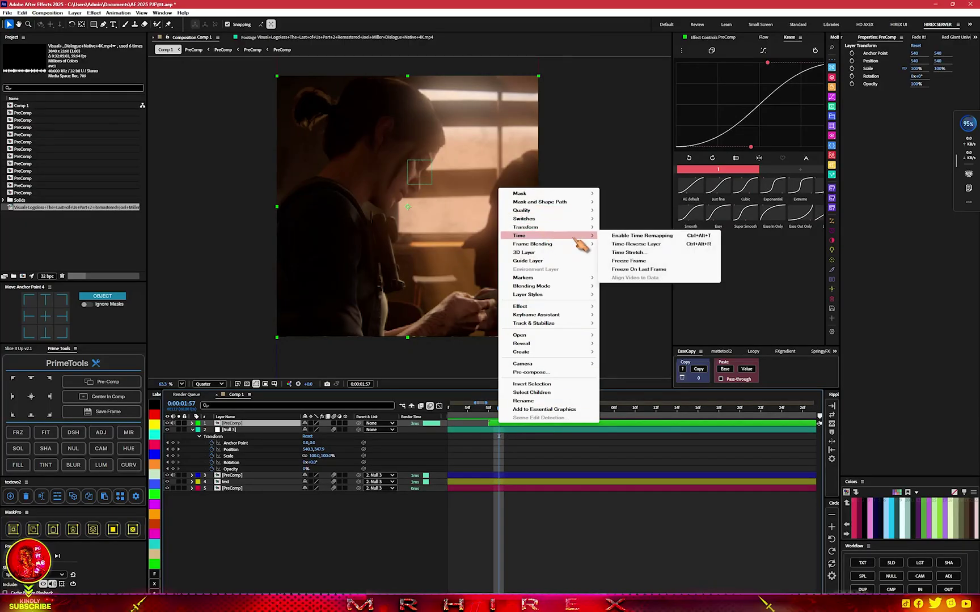
click(640, 262)
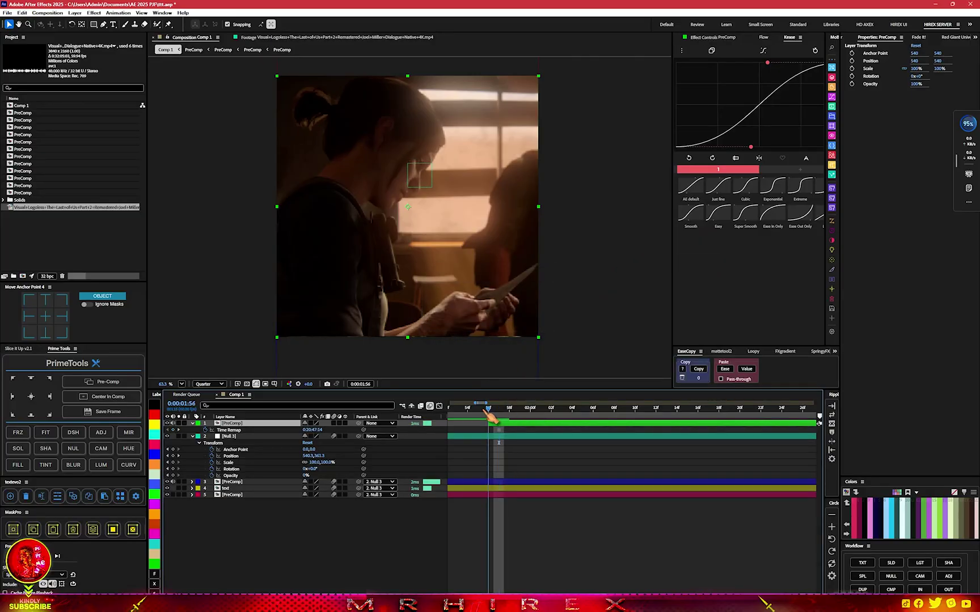
scroll(405, 287, up, 3)
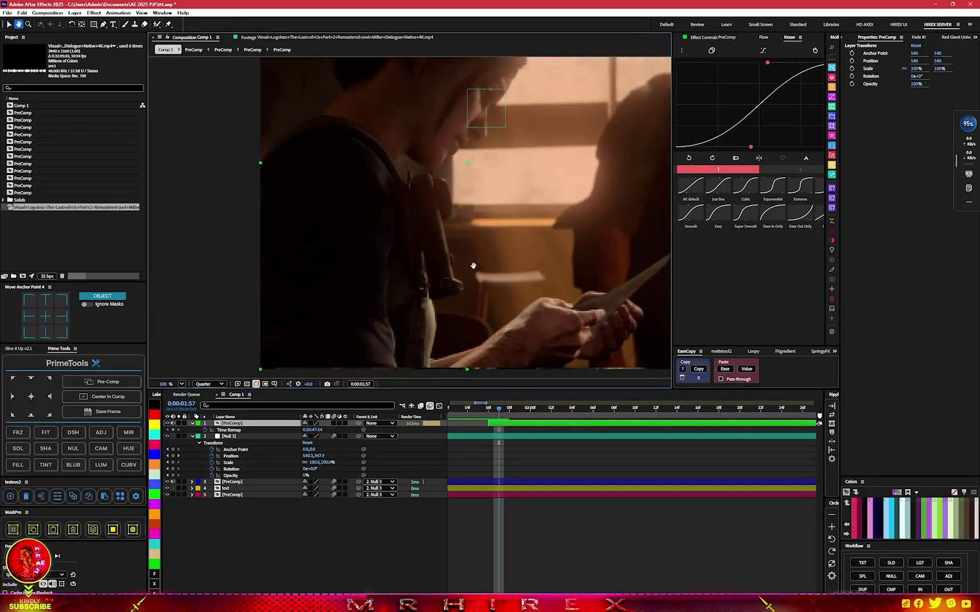
Set the preview resolution to Full and zoom in on Ellie's face and neck.
scroll(470, 263, down, 3)
click(210, 384)
click(207, 408)
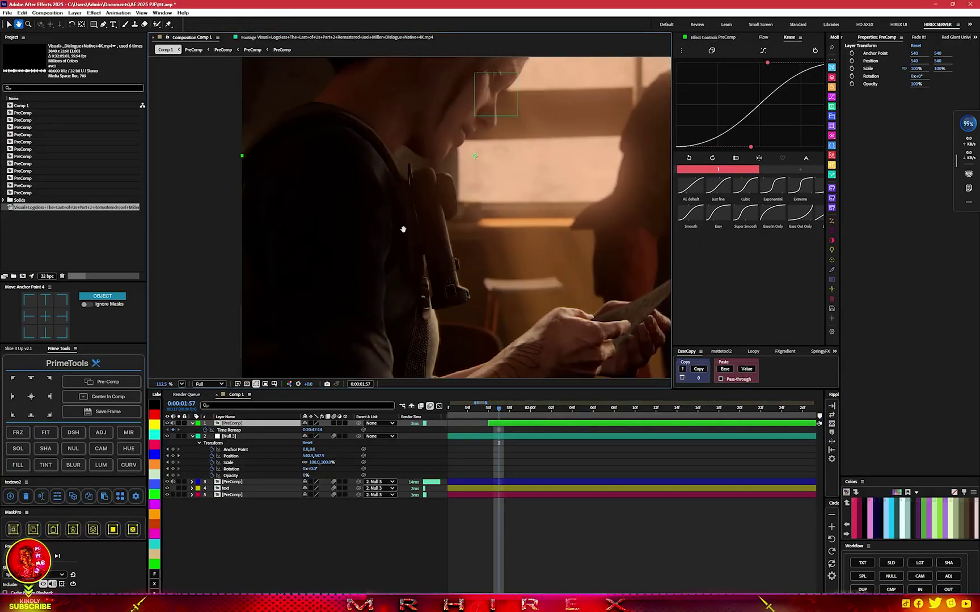
scroll(427, 299, up, 5)
key(v)
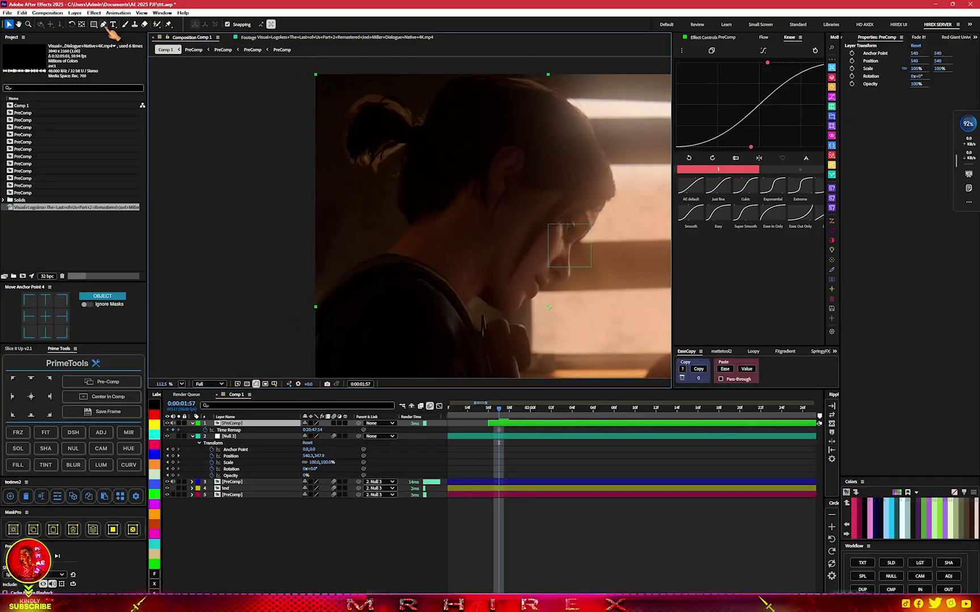
scroll(285, 328, up, 3)
scroll(392, 118, up, 3)
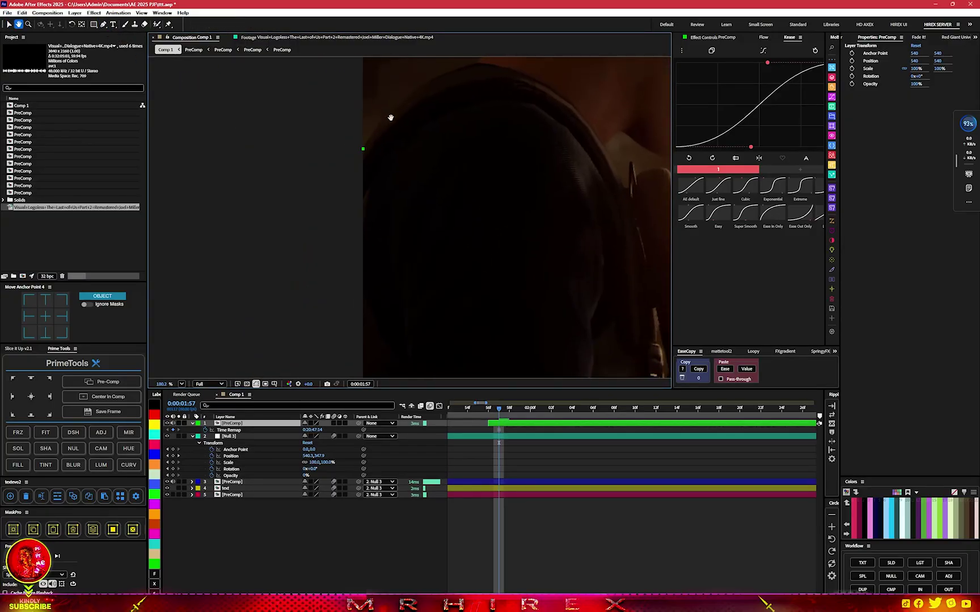
drag(367, 166, 321, 300)
Start tracing a mask around Ellie's head, face and chin with the Pen tool.
key(g)
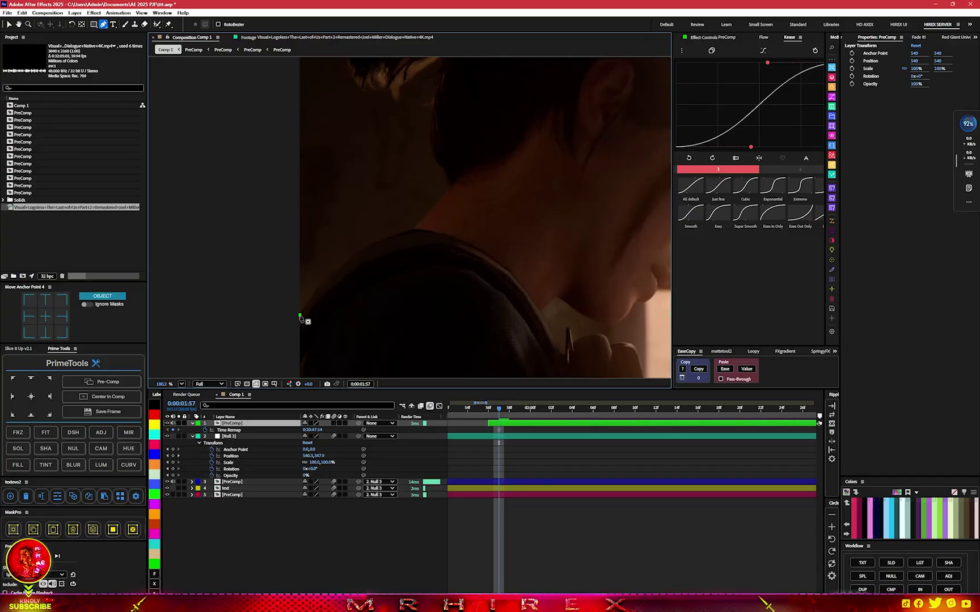
click(298, 318)
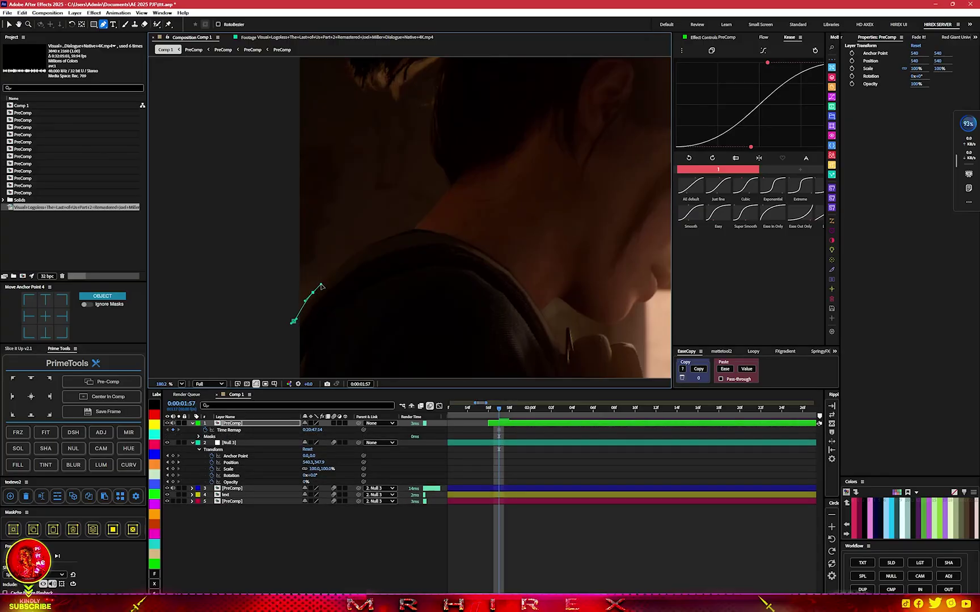
scroll(407, 237, up, 3)
click(416, 77)
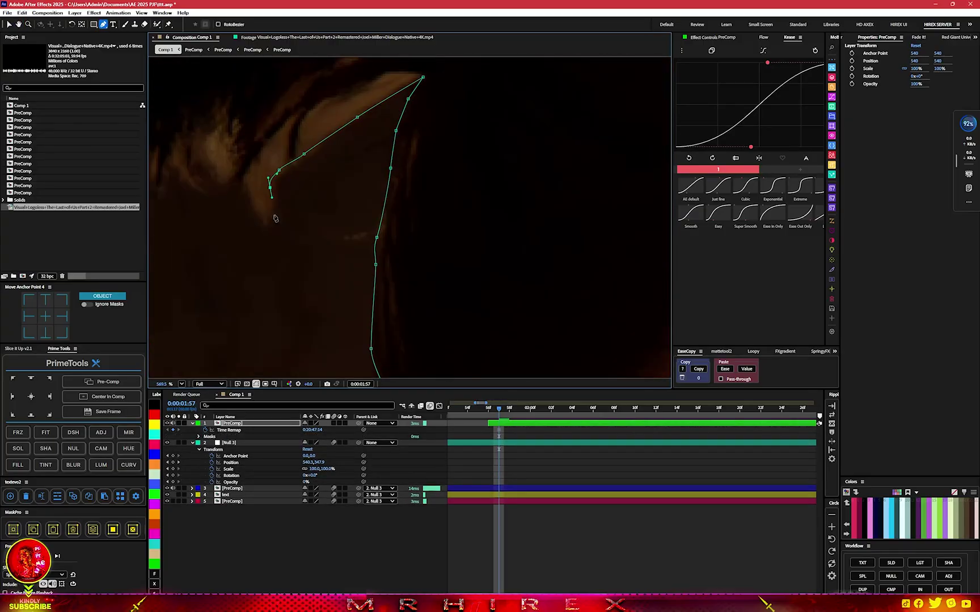
scroll(334, 139, up, 2)
scroll(333, 139, down, 3)
scroll(460, 229, up, 2)
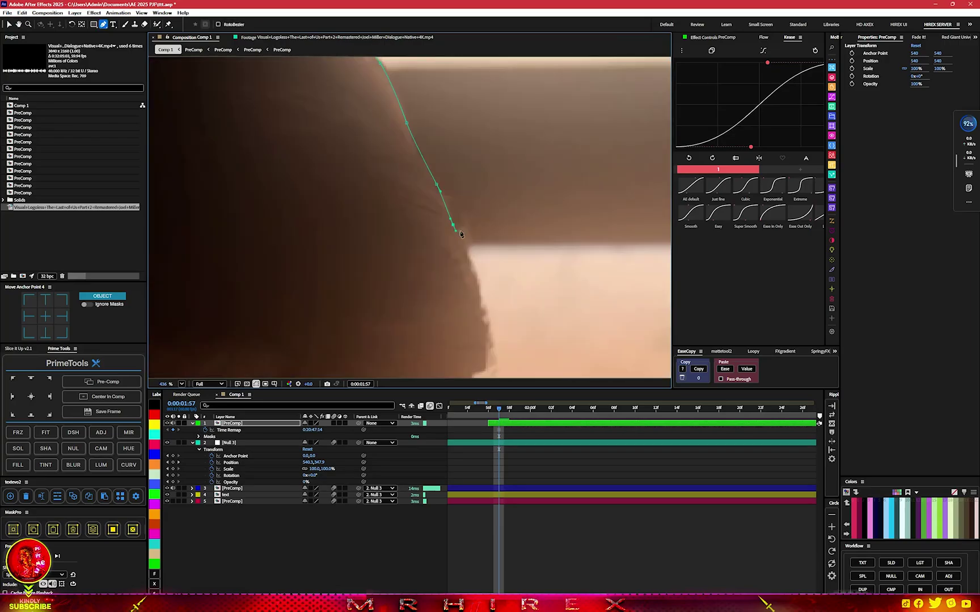
click(439, 242)
click(289, 204)
drag(219, 278, 338, 109)
click(338, 109)
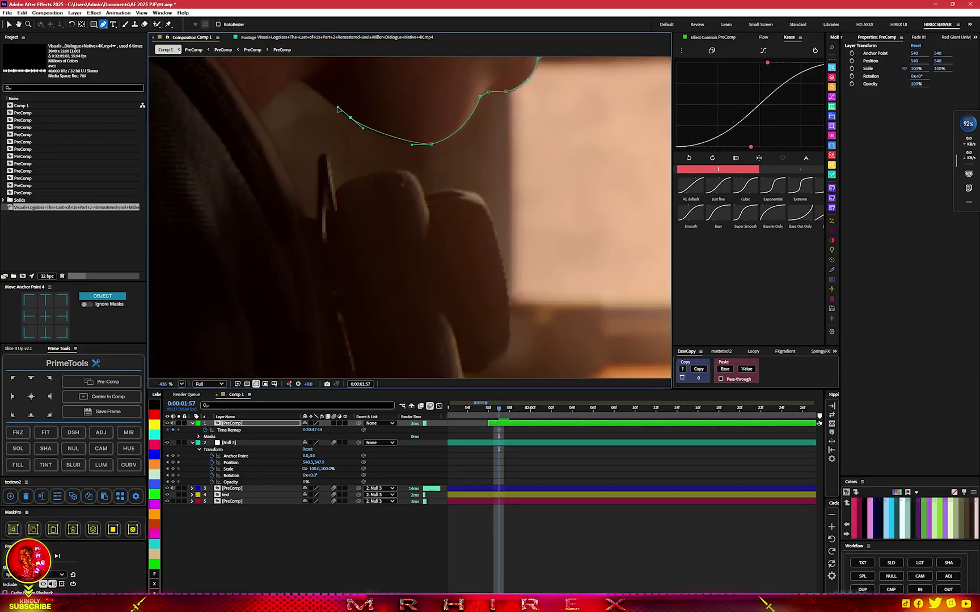
Continue the mask down her shoulder and along the paper's edge, then close the path.
scroll(470, 194, down, 3)
click(448, 182)
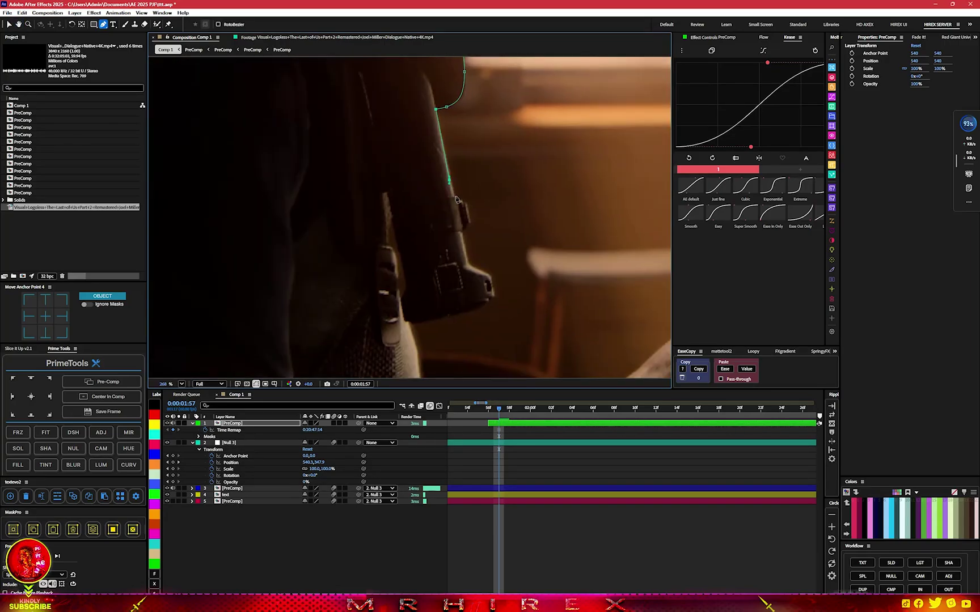
drag(487, 308, 418, 197)
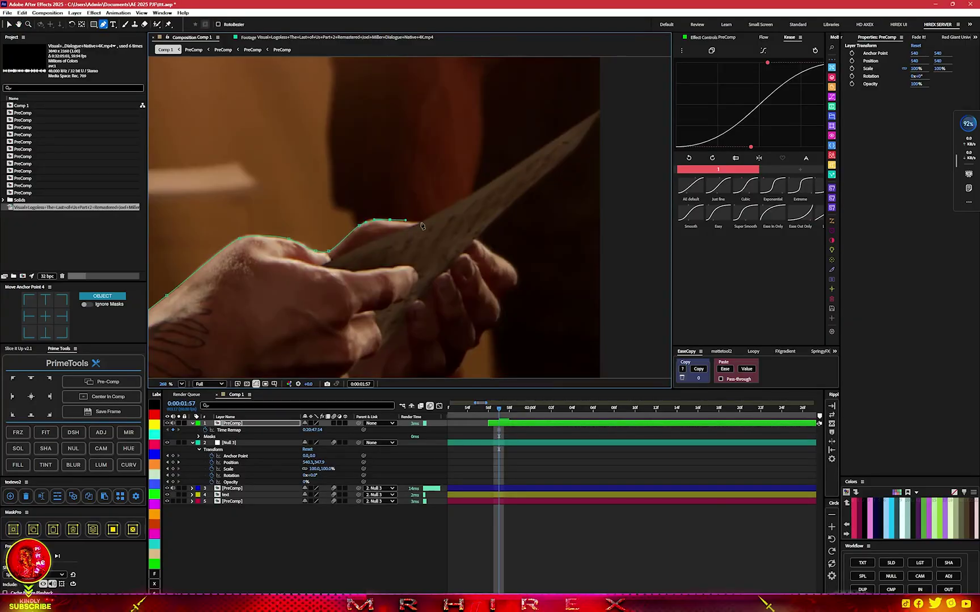
click(400, 203)
scroll(502, 292, up, 3)
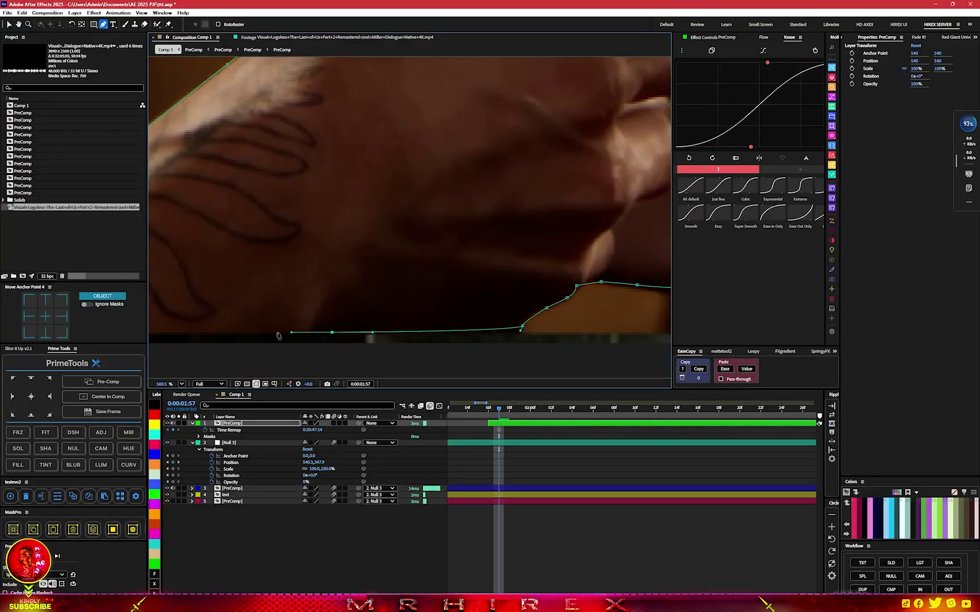
scroll(533, 339, down, 5)
scroll(359, 304, up, 3)
click(359, 303)
scroll(359, 304, down, 5)
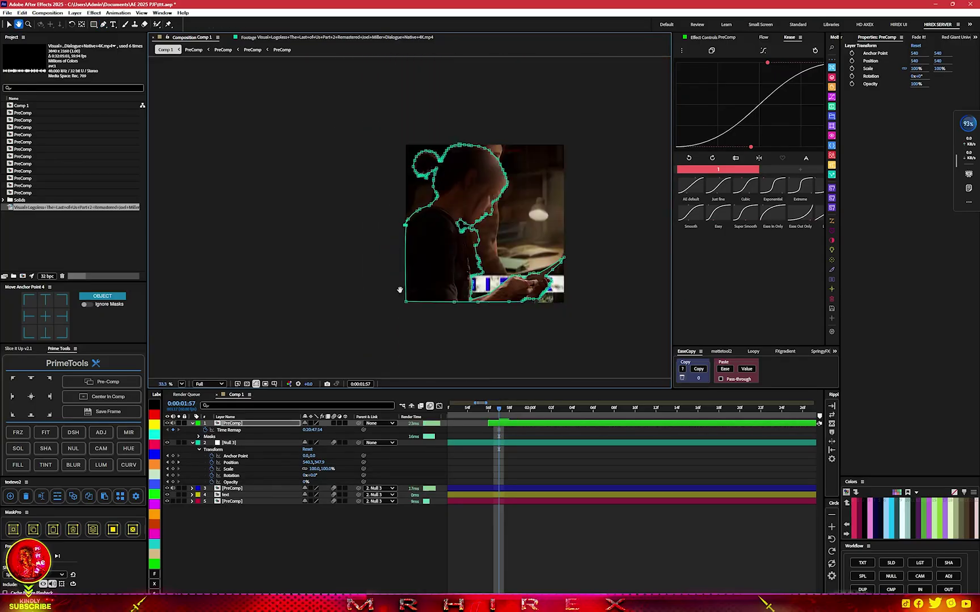
scroll(363, 318, up, 3)
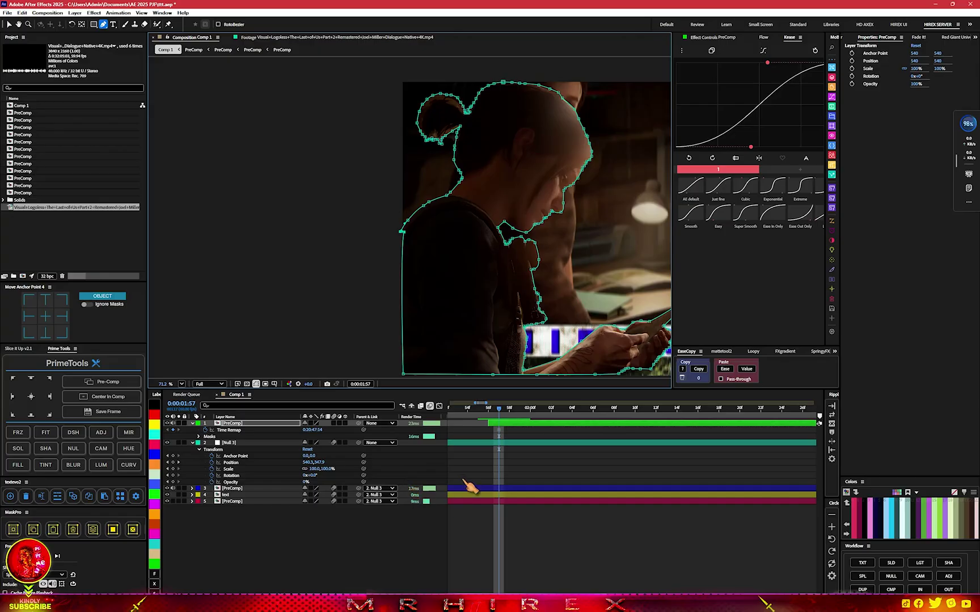
Check Mask 1's feather is 10 pixels, then collapse the cutout layer's properties.
key(F2)
key(h)
scroll(604, 284, up, 3)
scroll(383, 258, down, 2)
scroll(456, 258, up, 2)
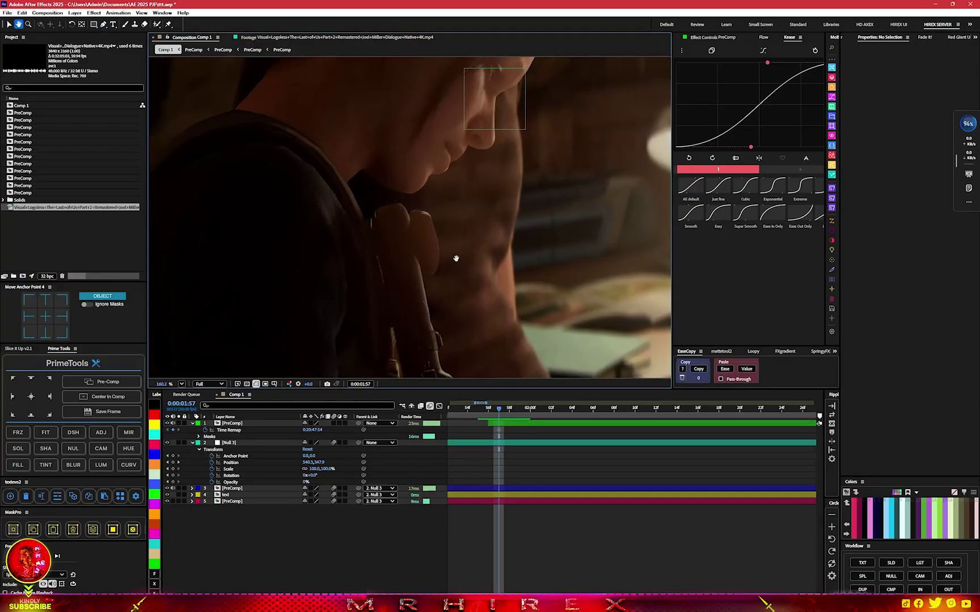
key(g)
click(199, 437)
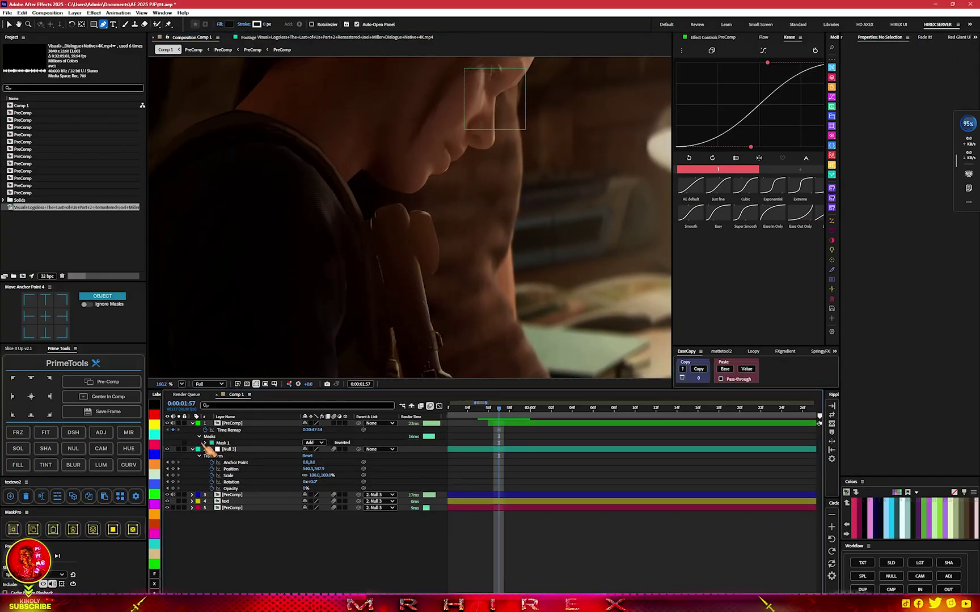
click(206, 443)
click(235, 456)
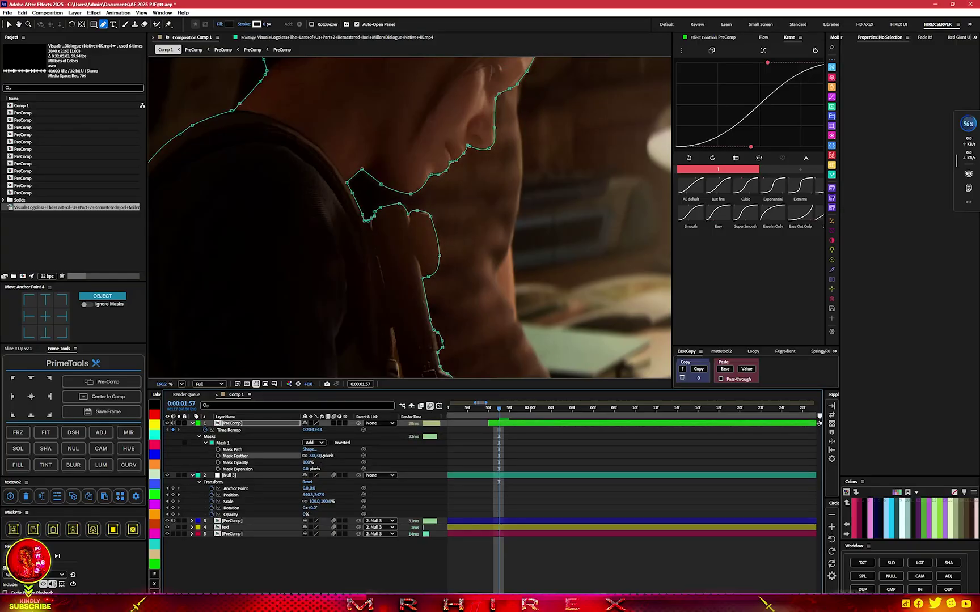
click(226, 443)
click(209, 425)
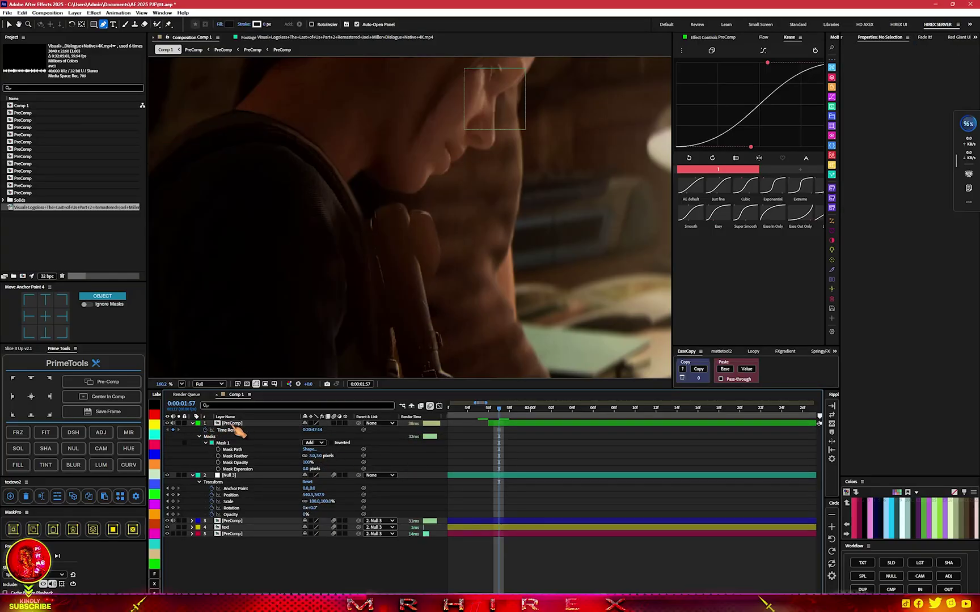
click(192, 424)
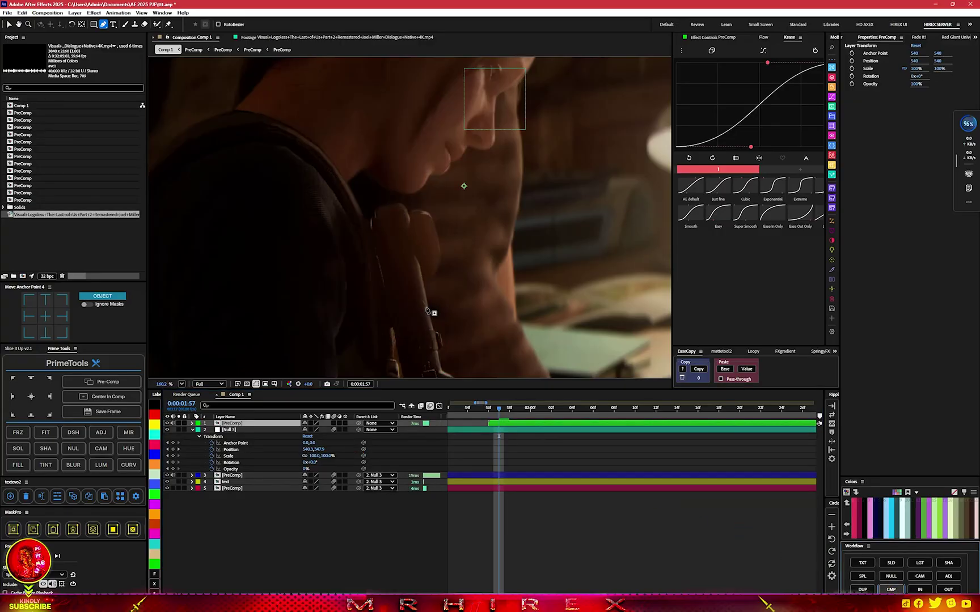
scroll(435, 309, down, 3)
Trim the cutout layer's in-point later and give it a magenta label.
scroll(434, 309, down, 3)
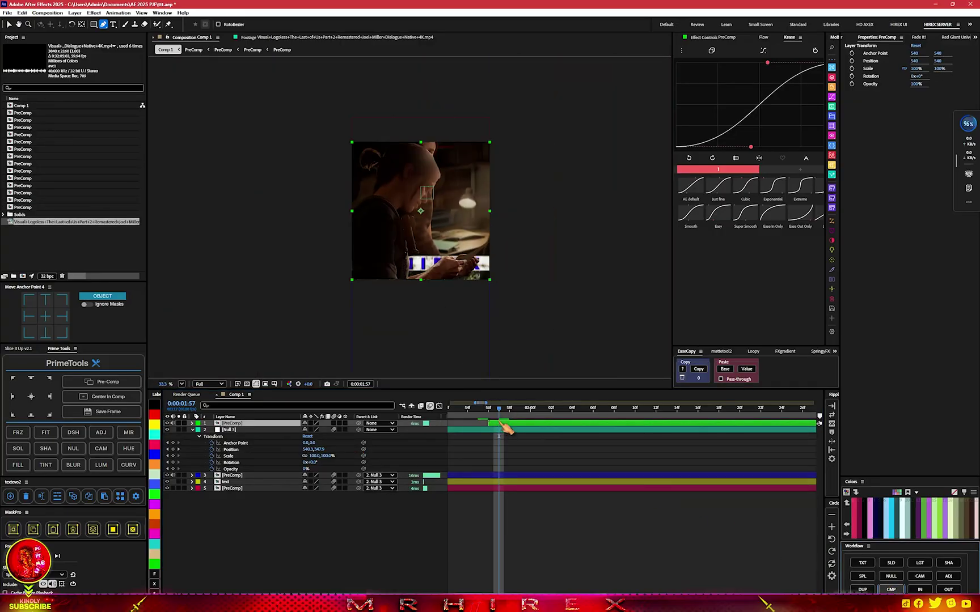
drag(504, 424, 579, 430)
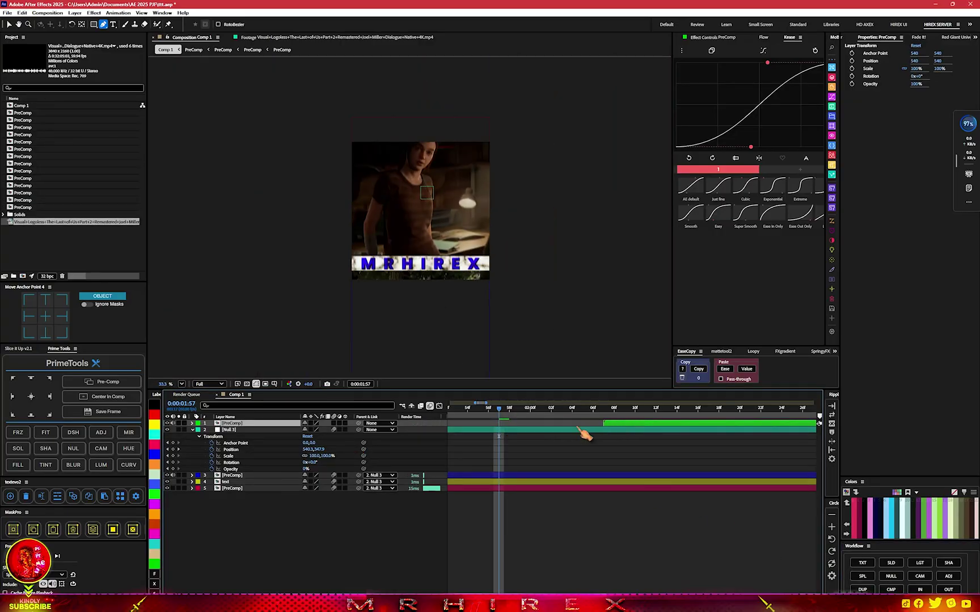
click(157, 508)
Set preview resolution to Quarter and slide the cutout to start at 0:00:03:51 over the forest clip.
scroll(525, 419, down, 3)
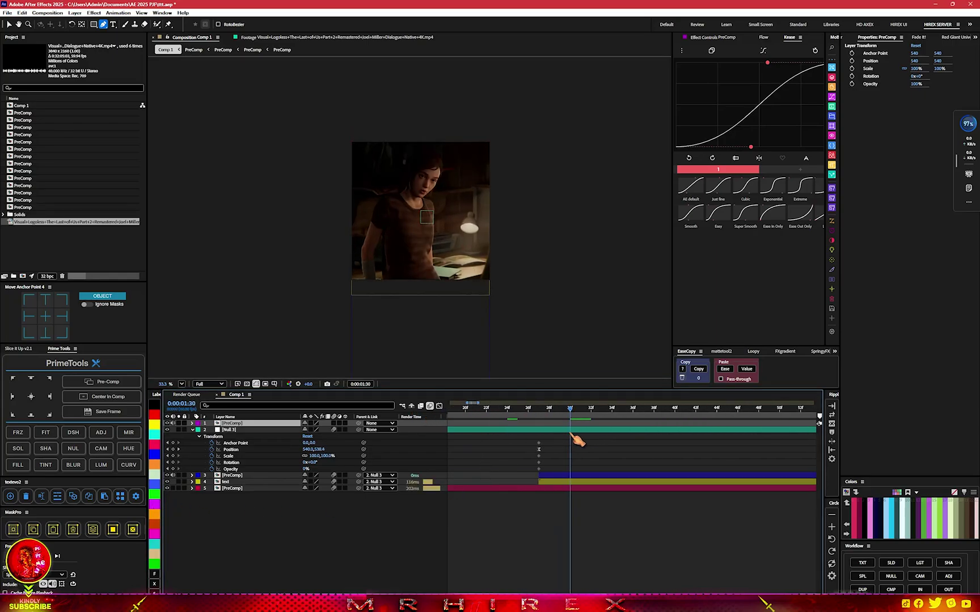
drag(578, 437, 567, 465)
scroll(539, 425, down, 2)
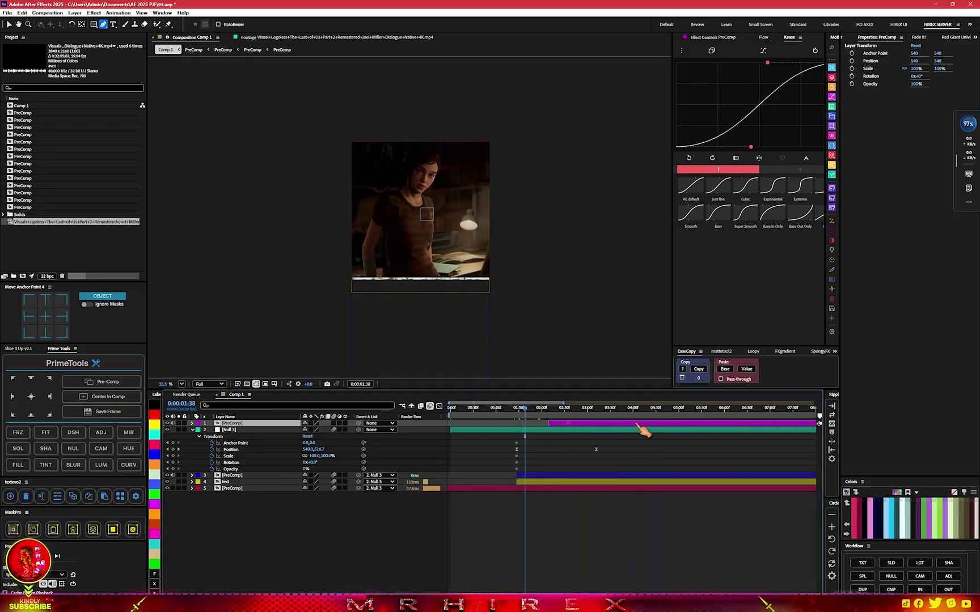
drag(525, 409, 562, 408)
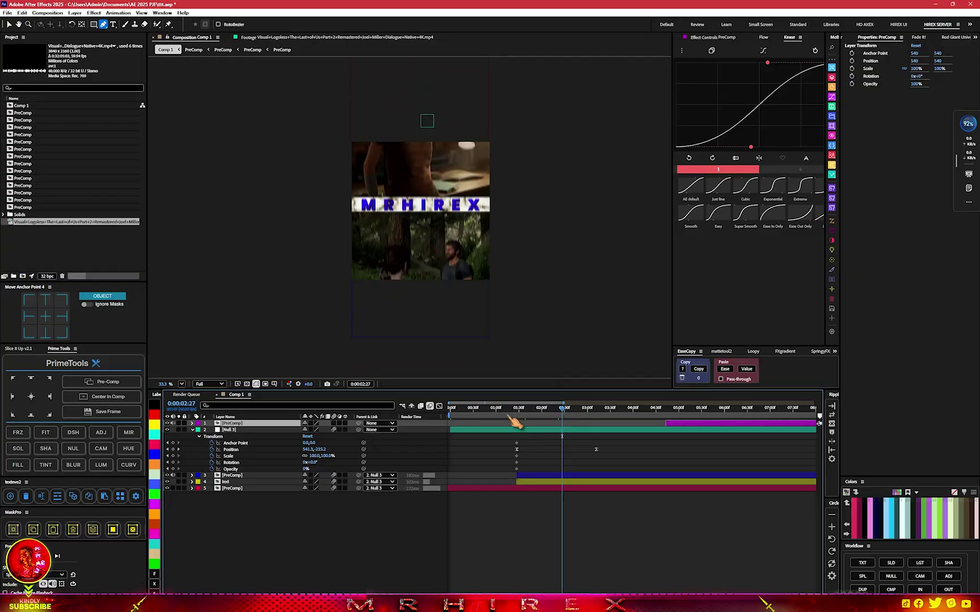
click(209, 384)
click(211, 431)
mouse_move(592, 409)
mouse_down()
mouse_move(491, 409)
mouse_move(628, 426)
mouse_up()
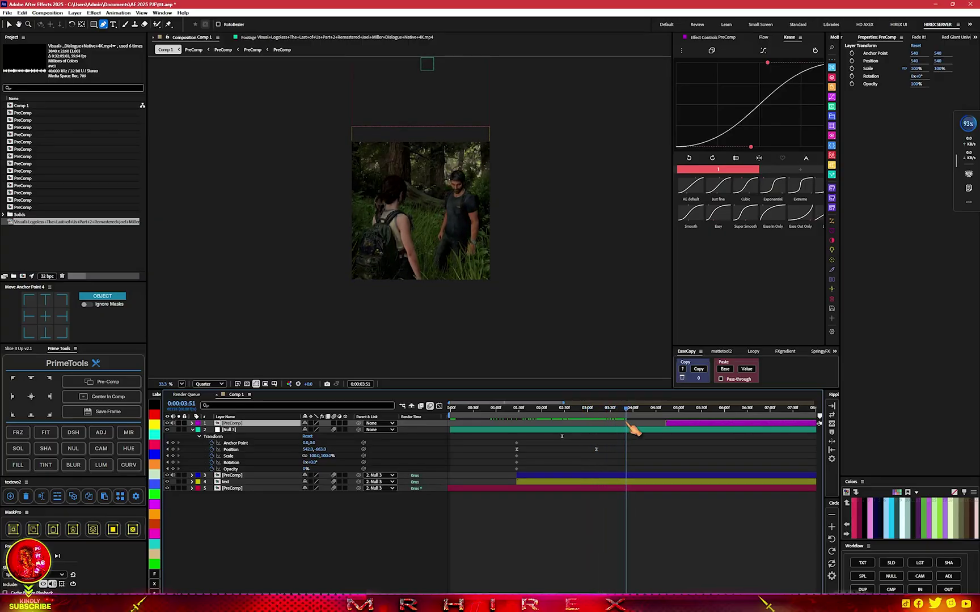
drag(696, 429, 654, 432)
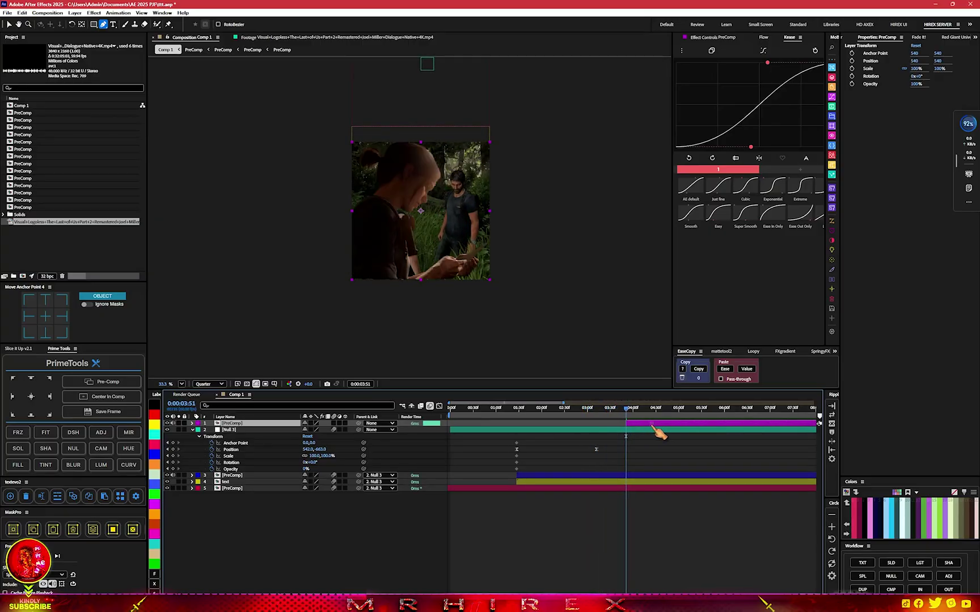
Keyframe the cutout's Position off the left edge at 3:51 and past the right at 6:52.
click(8, 23)
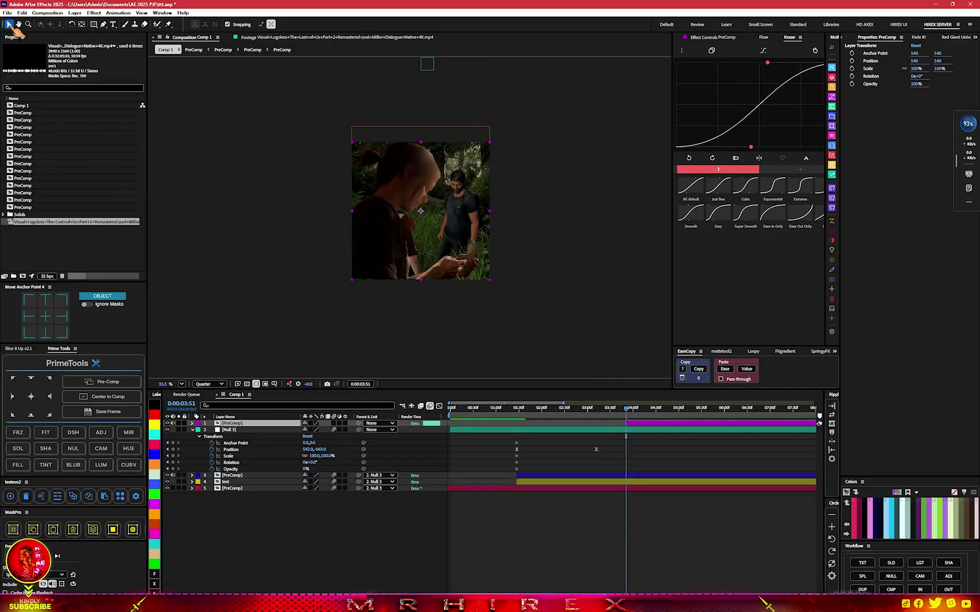
drag(450, 223, 307, 232)
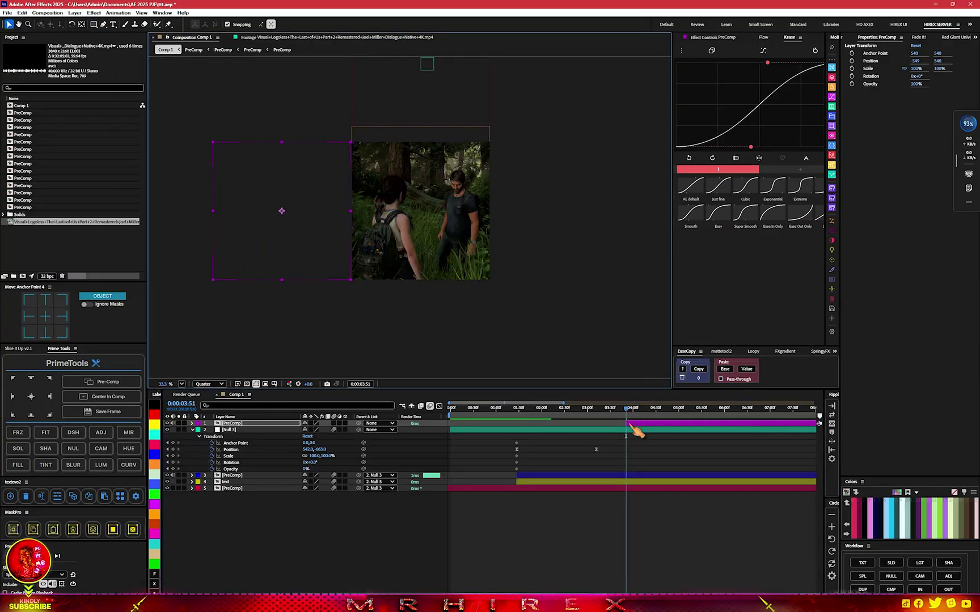
key(p)
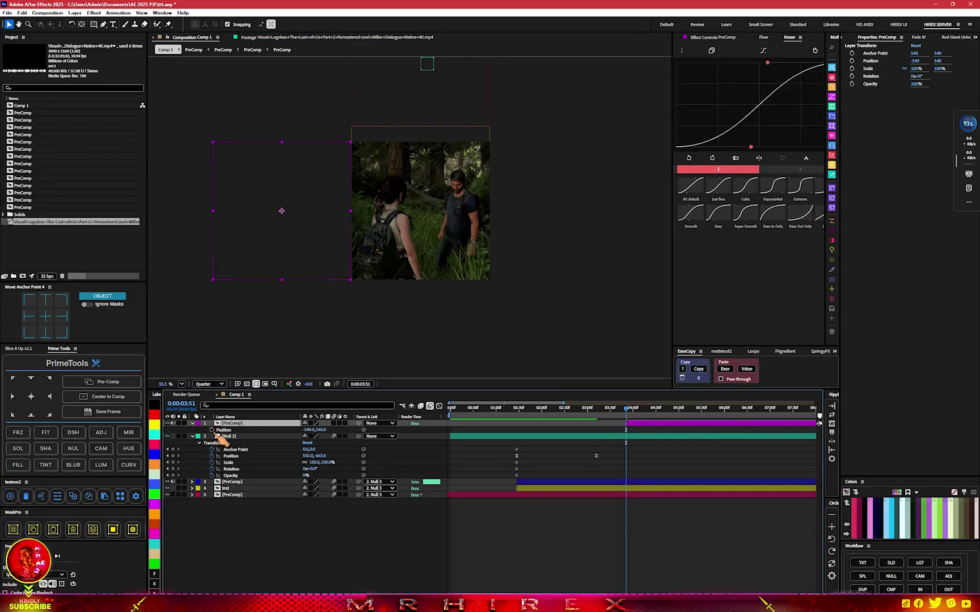
click(212, 430)
drag(634, 417, 769, 429)
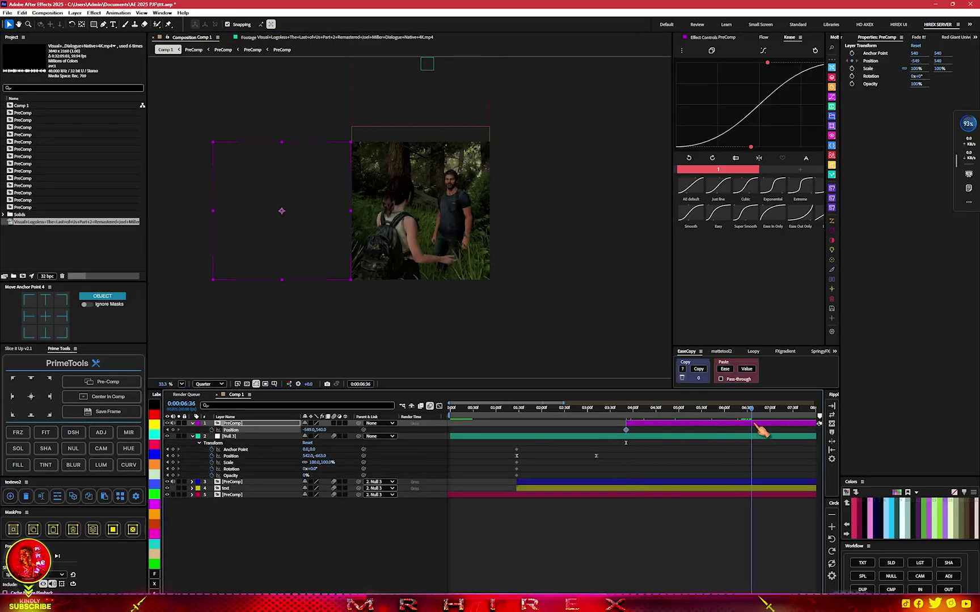
drag(314, 244, 577, 243)
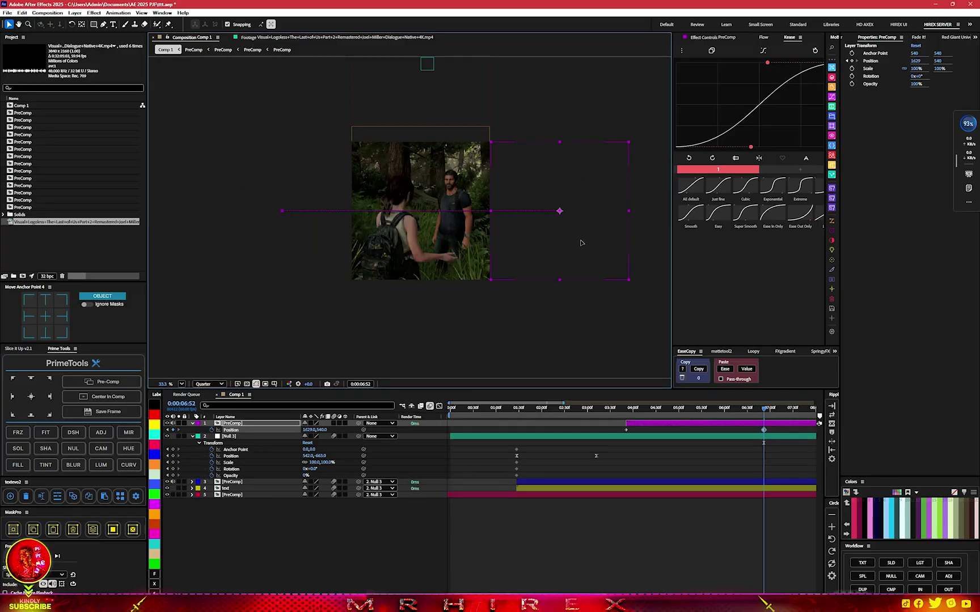
Set the cutout's scale to 102% and preview the slide animation.
key(s)
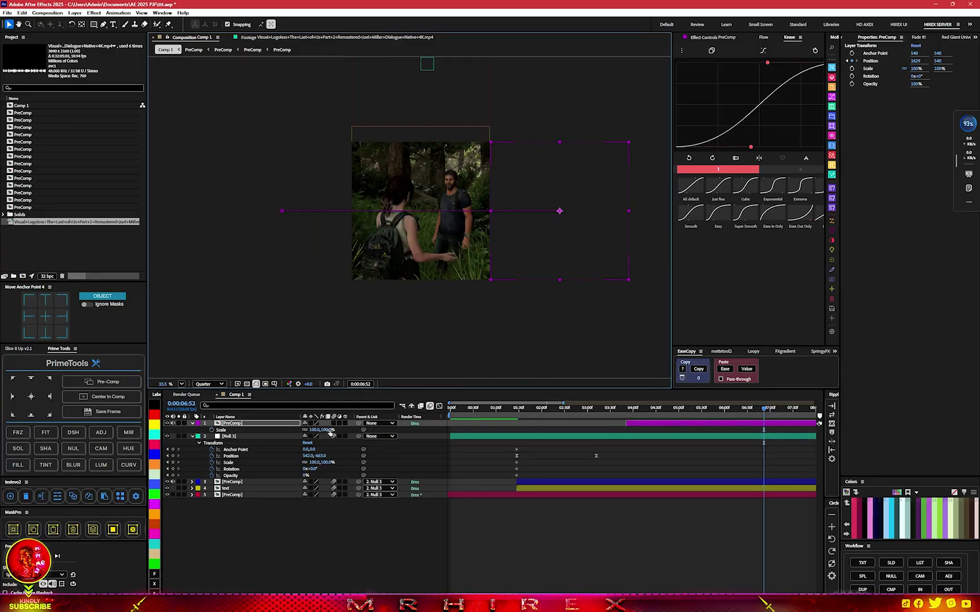
click(329, 430)
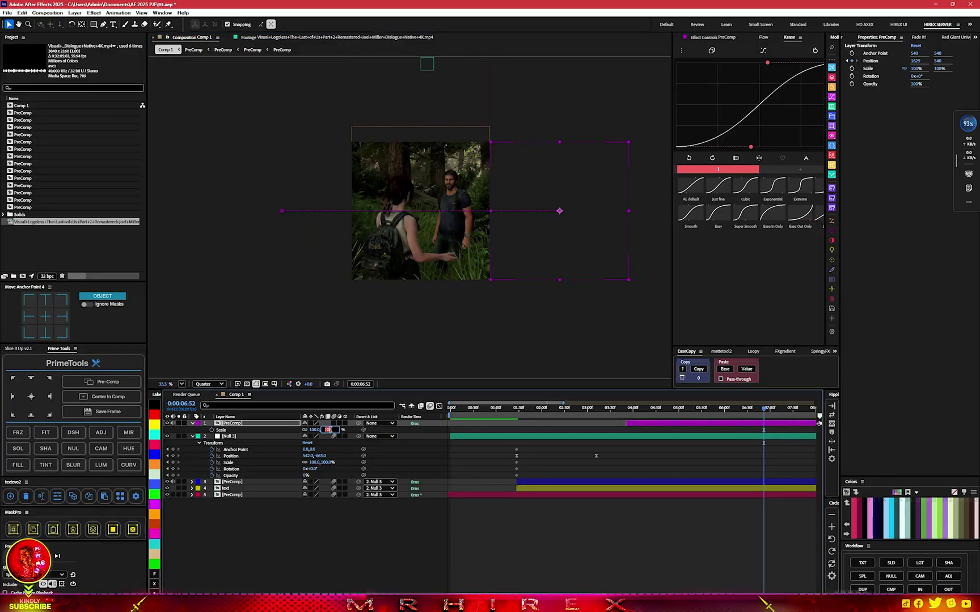
click(349, 461)
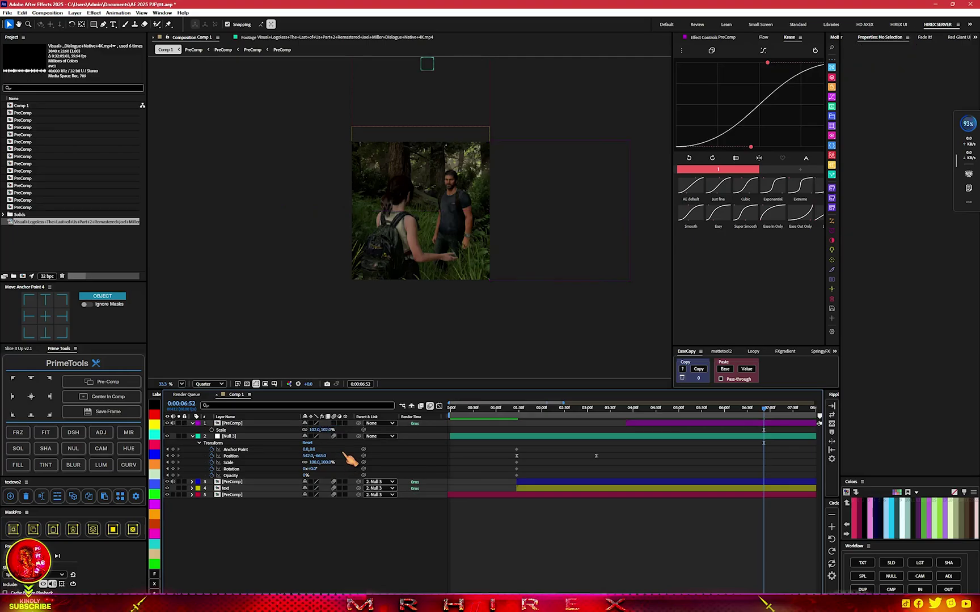
click(779, 424)
key(p)
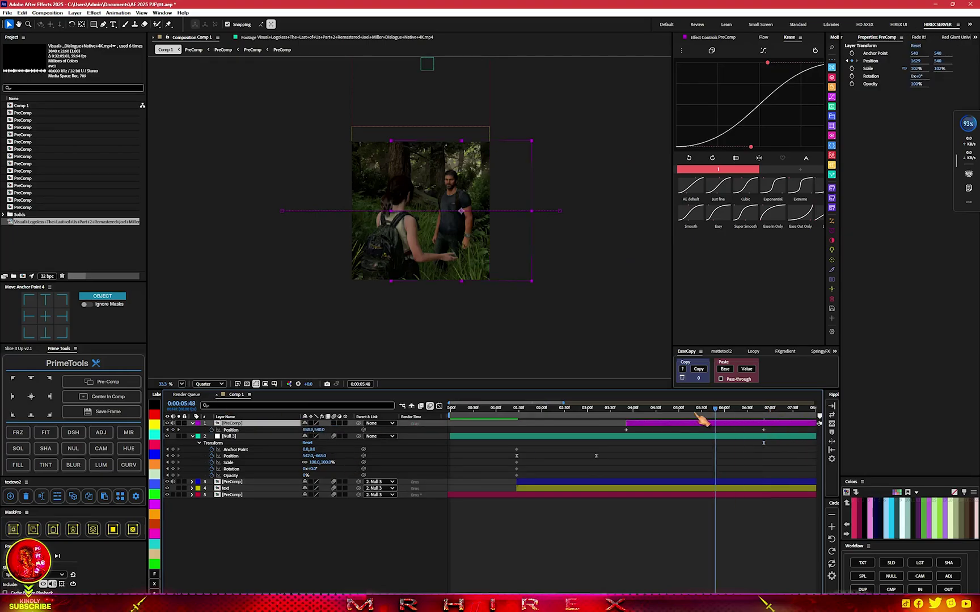
drag(765, 410, 665, 409)
key(Page_Down)
key(Page_Down)
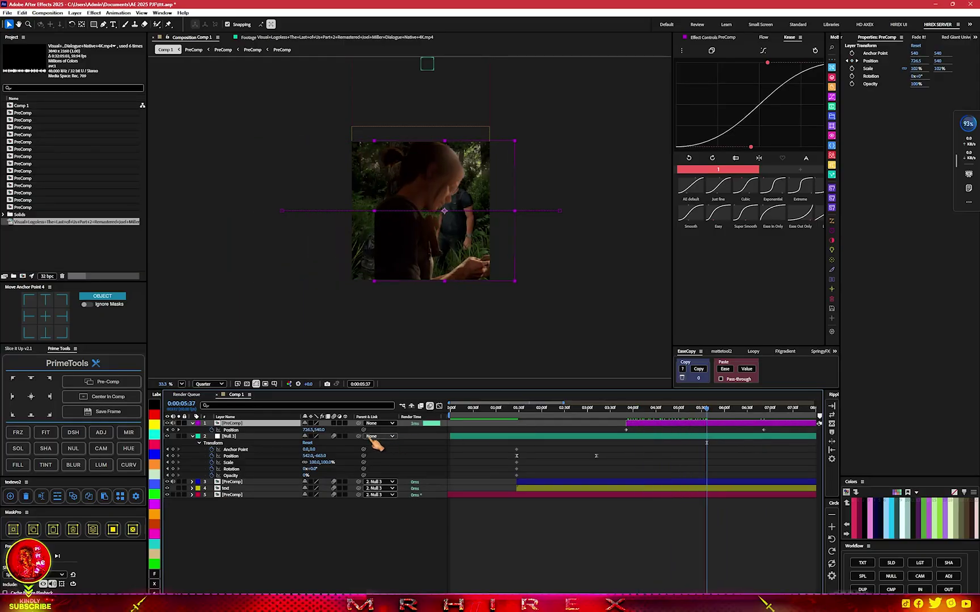
drag(715, 416, 629, 422)
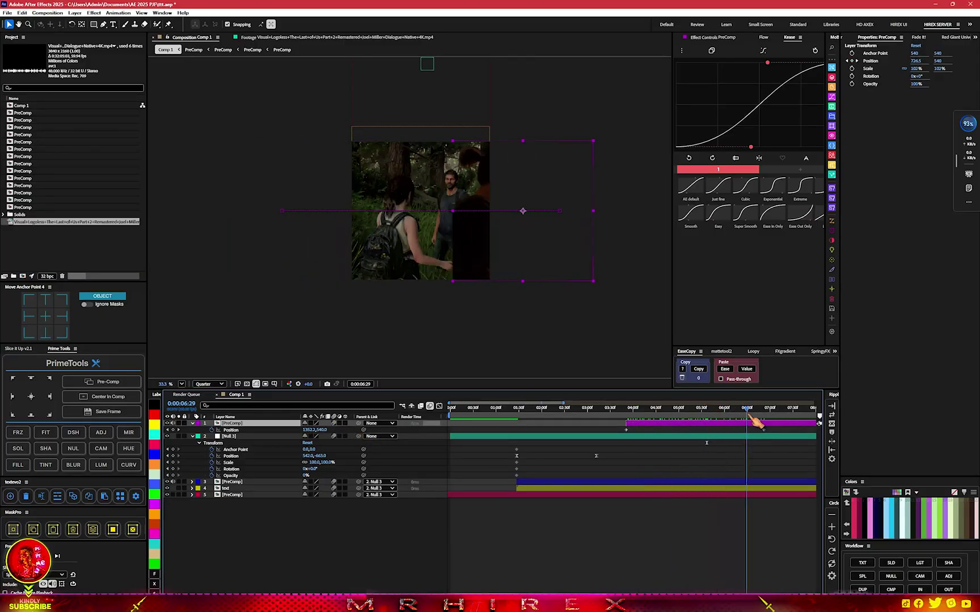
key(space)
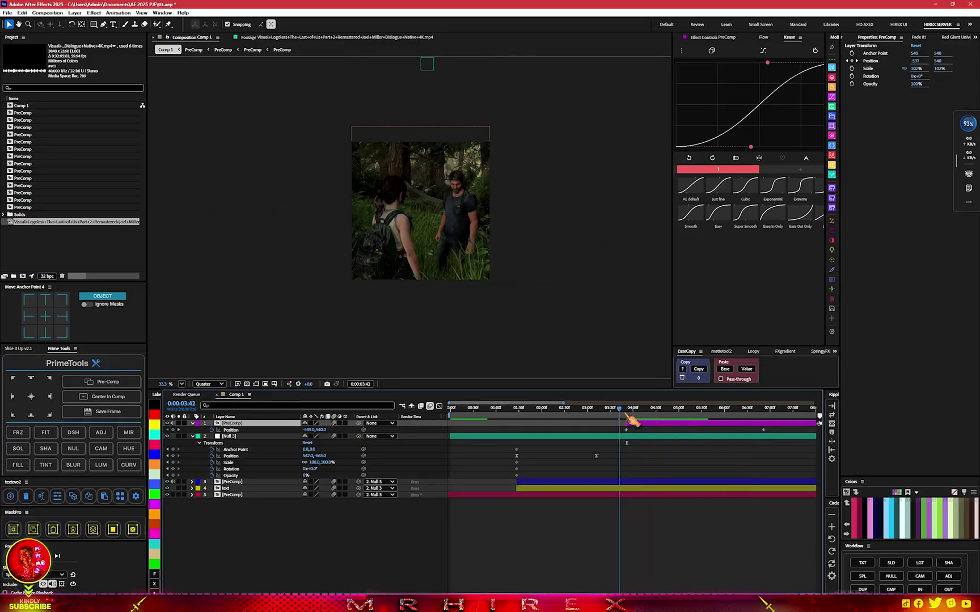
Ease both Position keyframes in the speed graph, pull the end keyframe earlier, and open the precomp.
drag(728, 441, 729, 435)
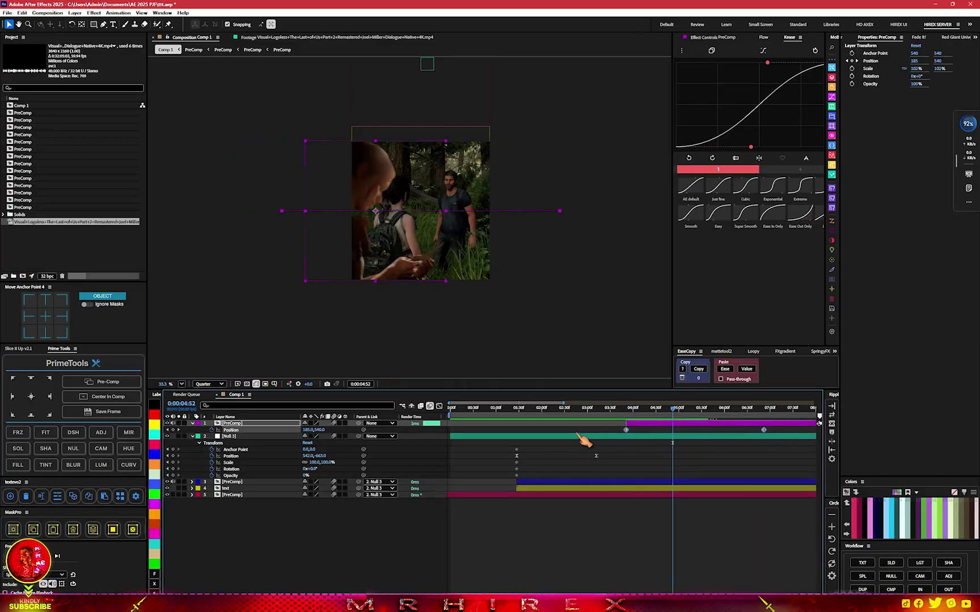
click(439, 406)
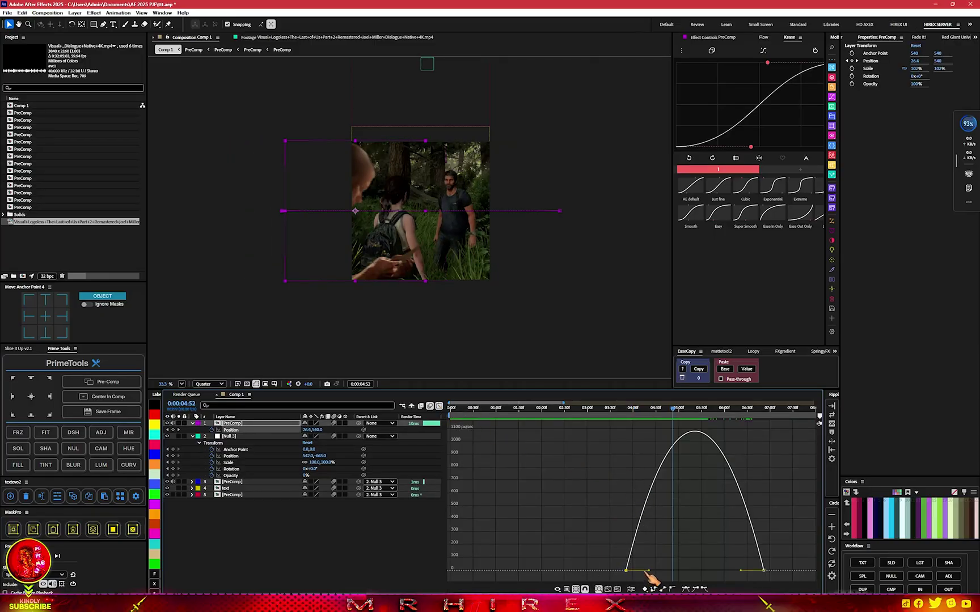
drag(647, 571, 662, 570)
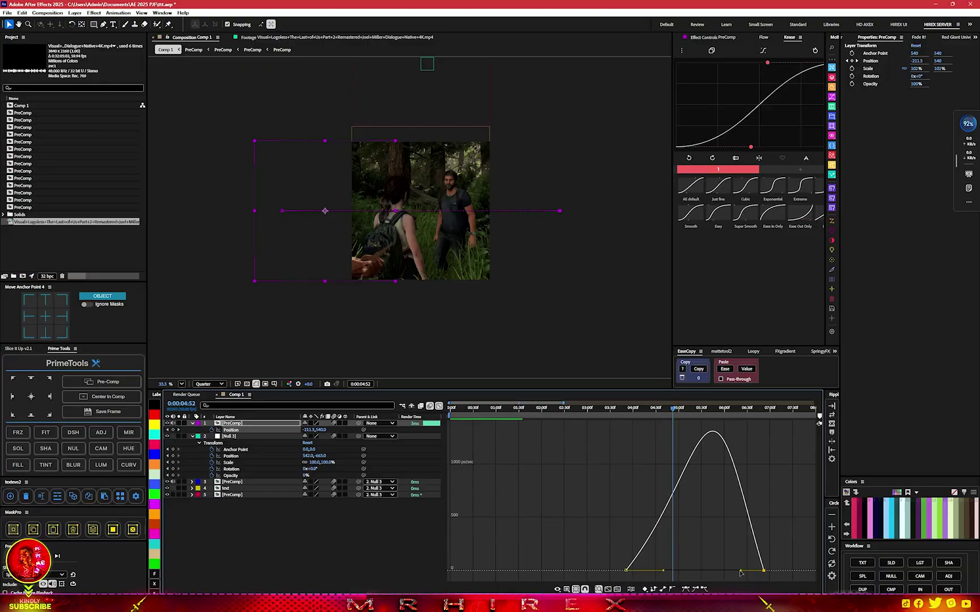
drag(740, 571, 668, 570)
click(439, 406)
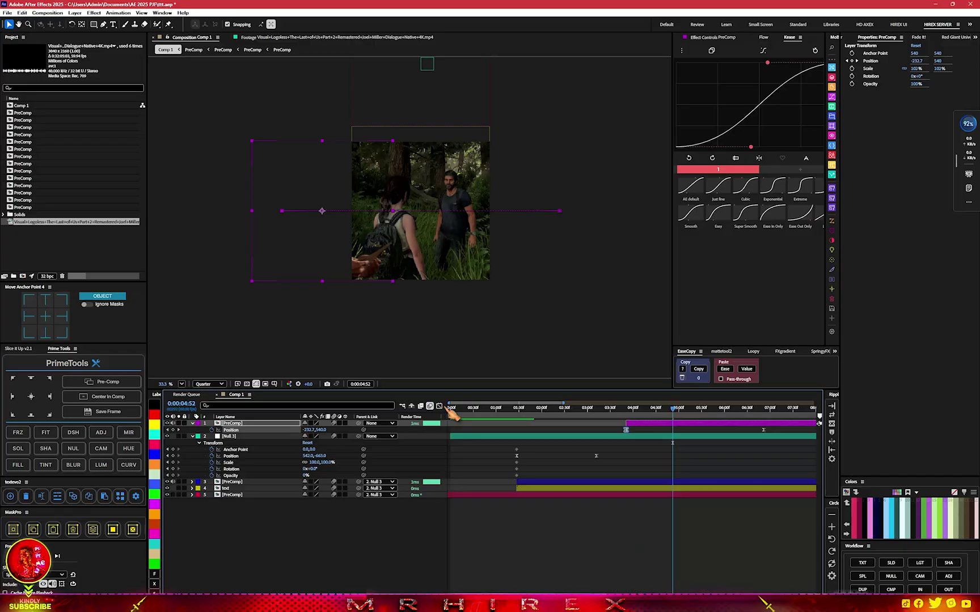
drag(767, 432, 628, 432)
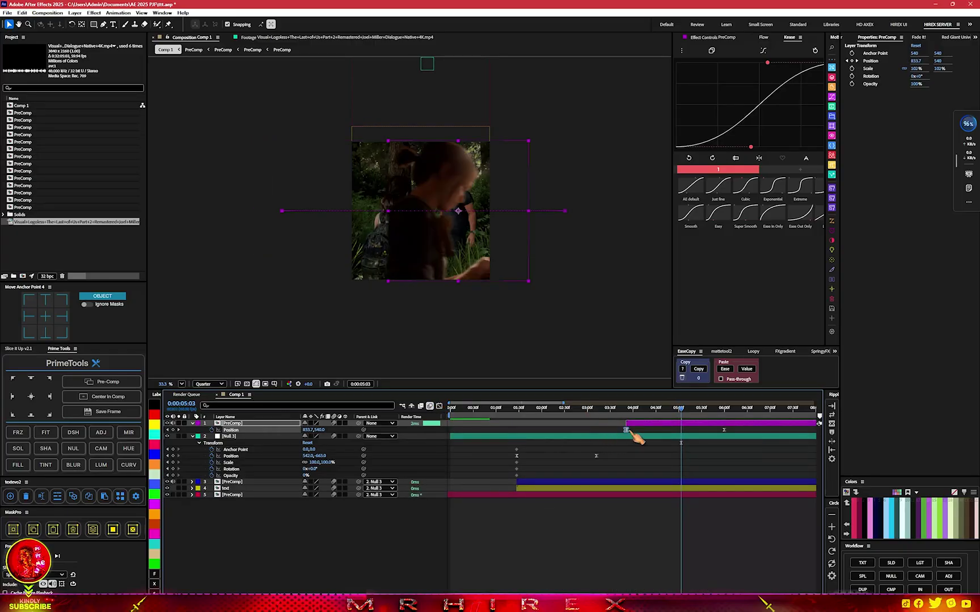
double_click(663, 429)
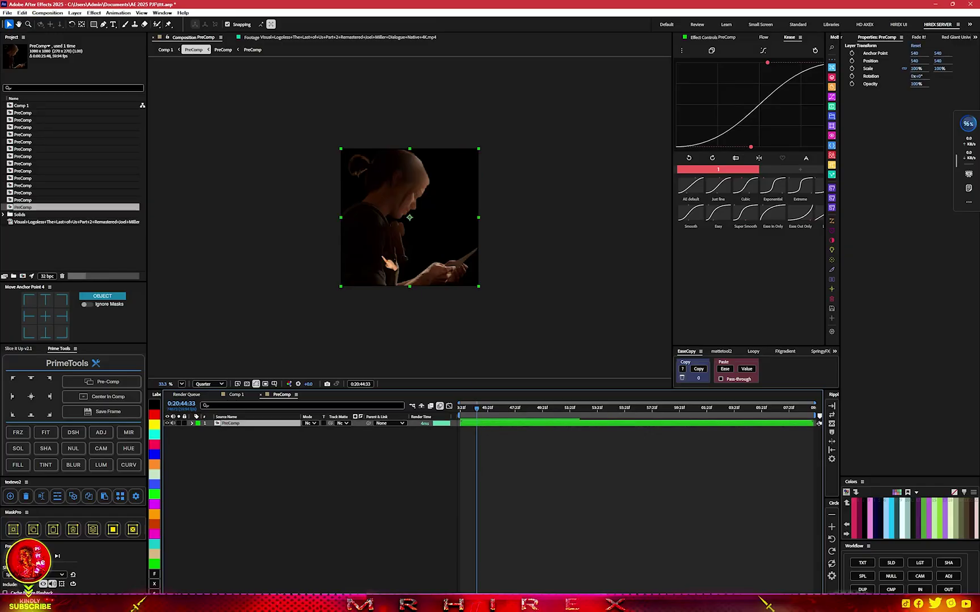
Shift the Ellie cutout slightly right and turn on the transparency grid.
scroll(366, 242, up, 5)
drag(352, 249, 511, 225)
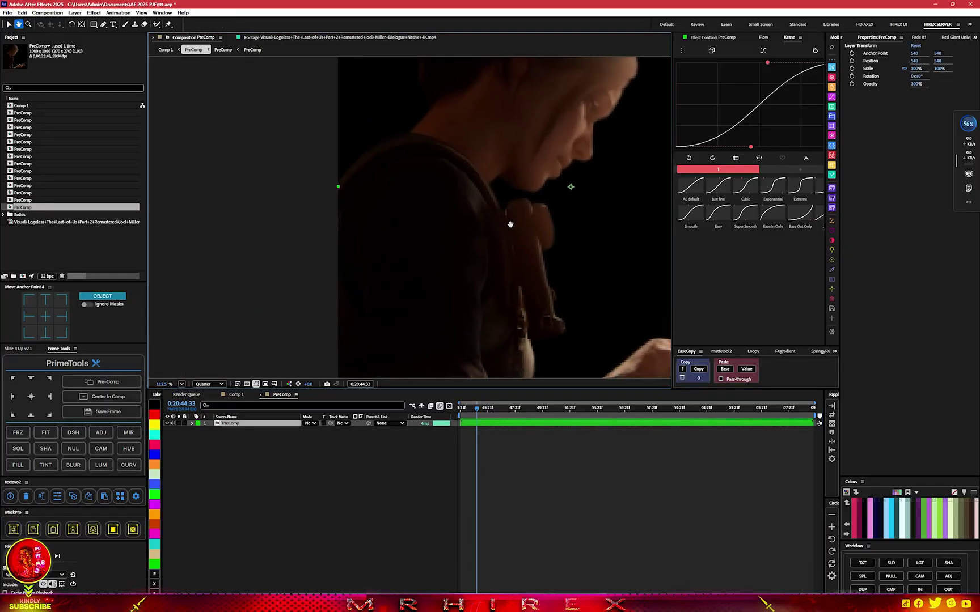
scroll(511, 225, down, 2)
scroll(513, 234, down, 1)
key(v)
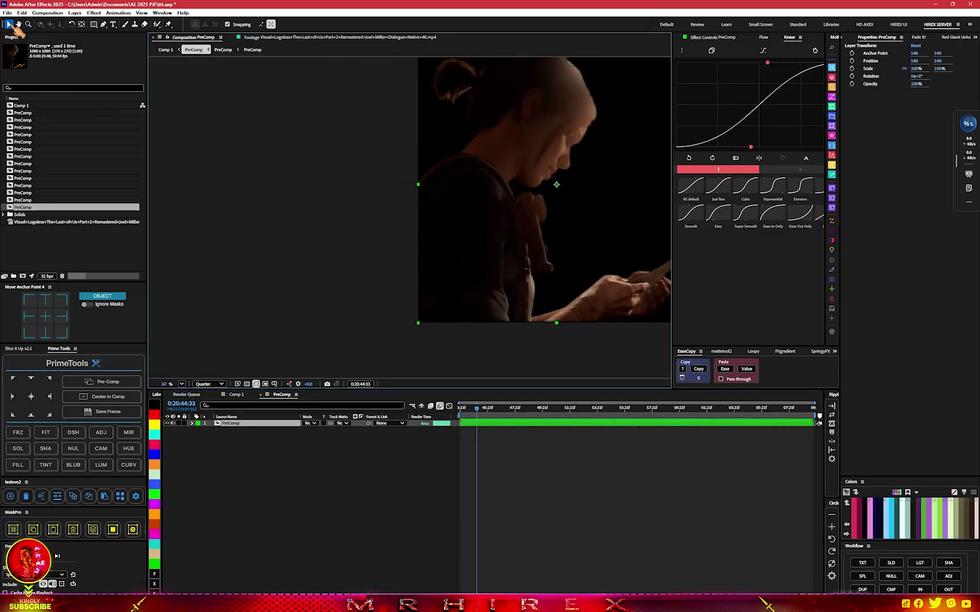
drag(479, 319, 495, 319)
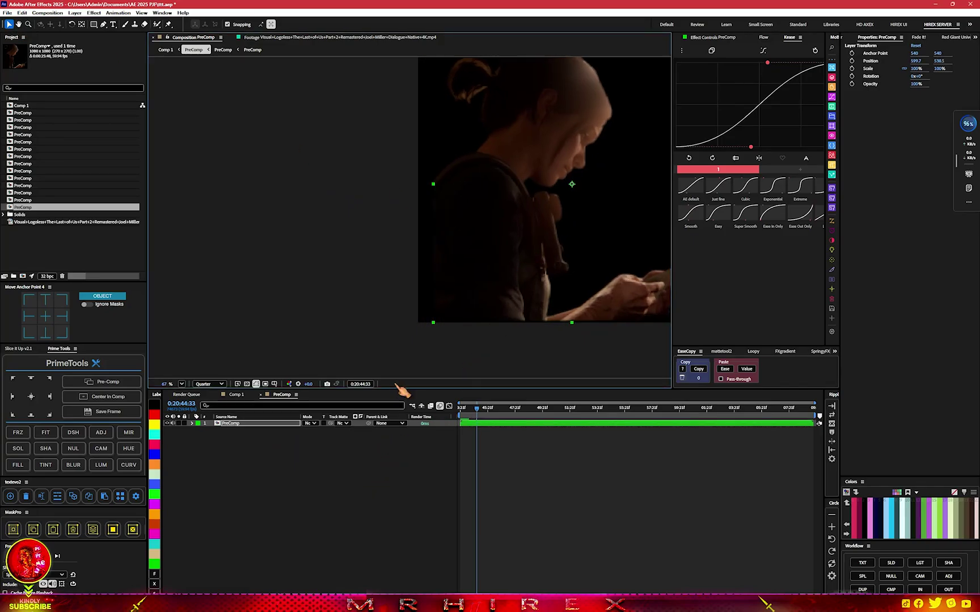
click(246, 384)
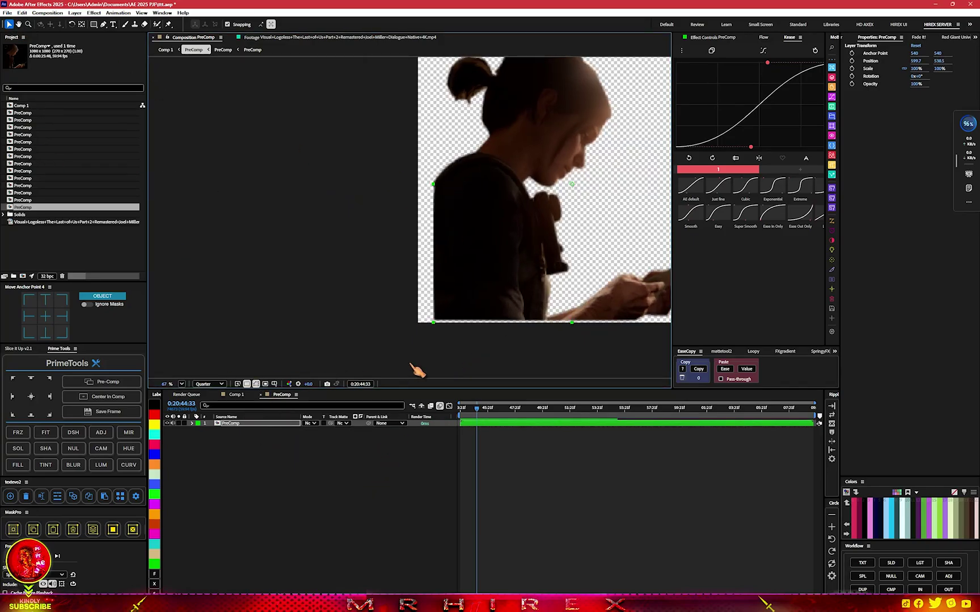
Pen-draw a closed shape covering the missing part of Ellie's back.
click(104, 25)
click(317, 477)
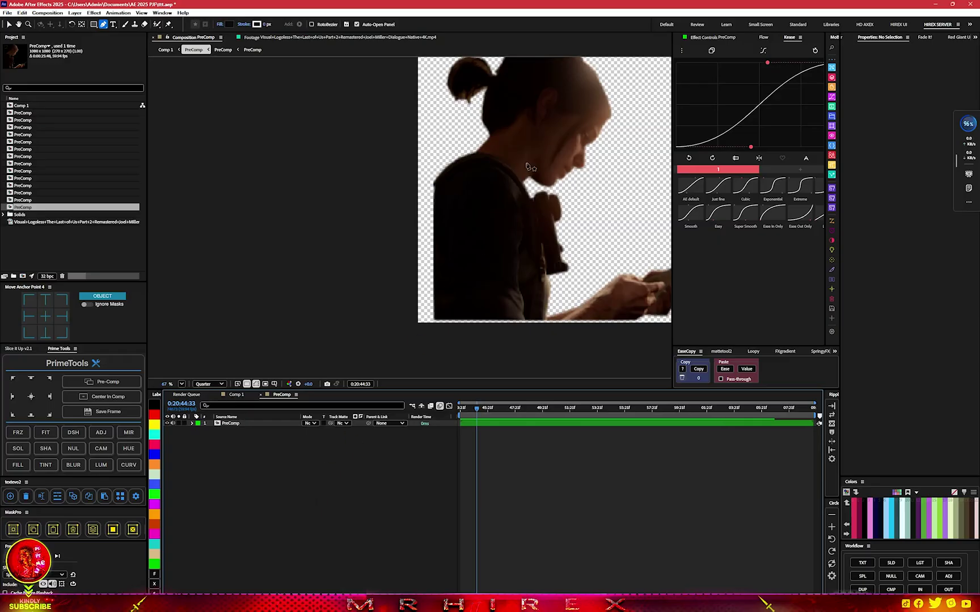
click(436, 178)
drag(422, 273, 421, 330)
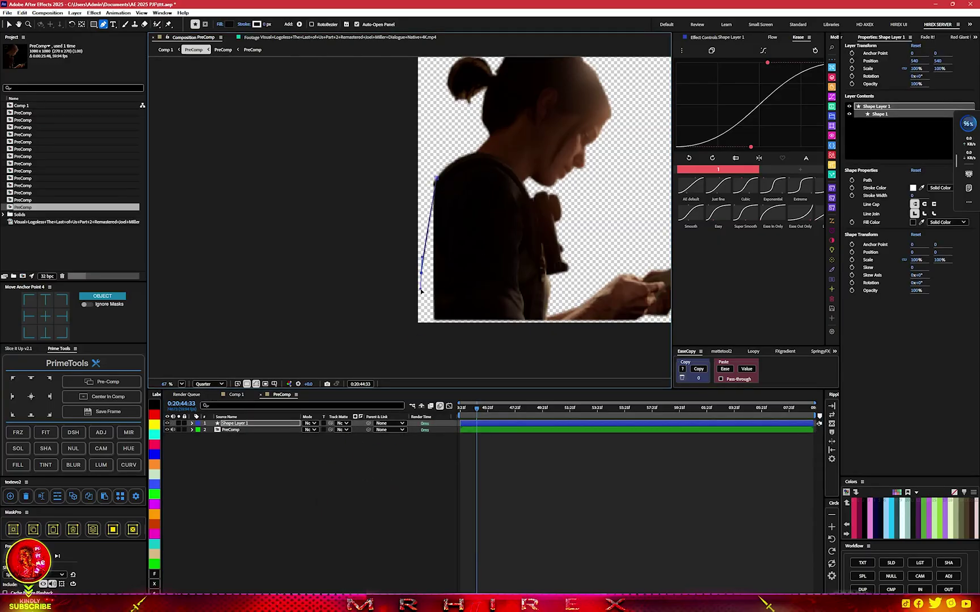
click(421, 318)
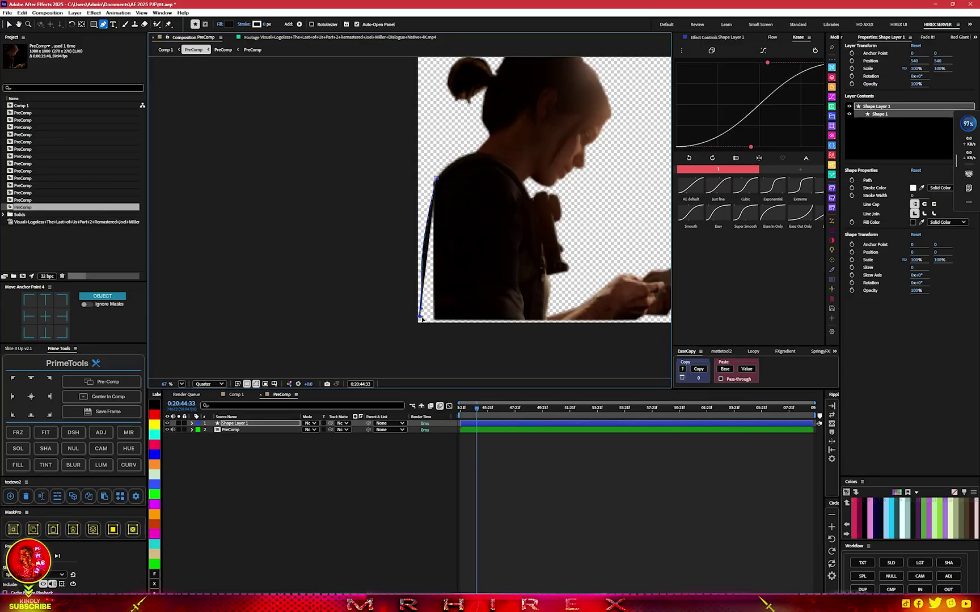
drag(442, 317, 451, 316)
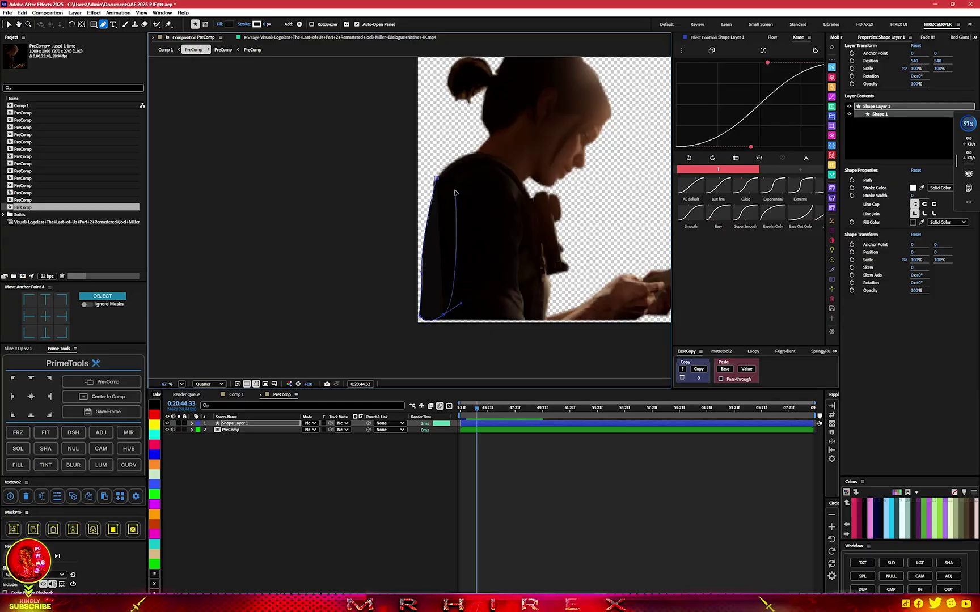
click(436, 180)
scroll(562, 268, up, 3)
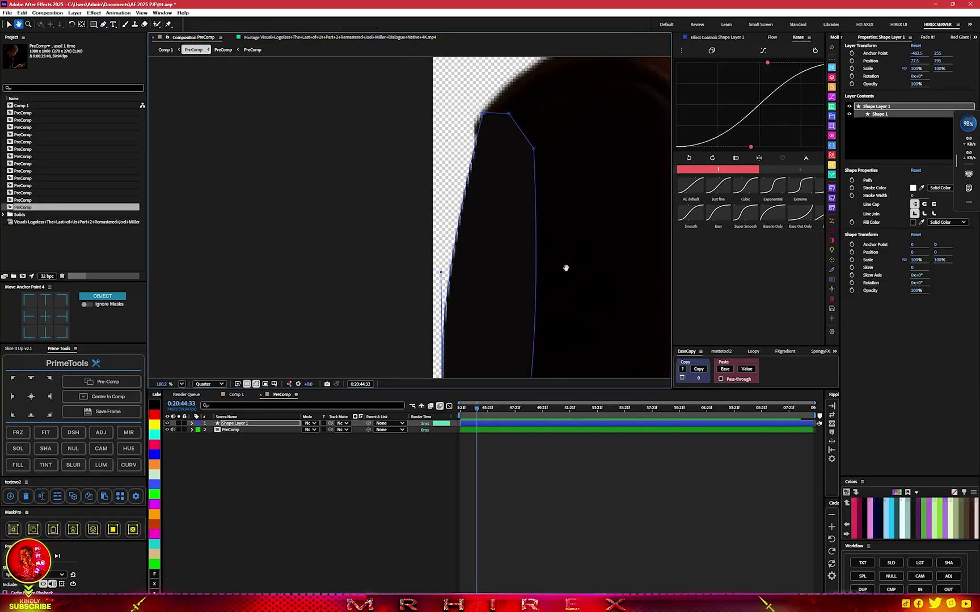
scroll(427, 181, up, 3)
click(309, 487)
click(249, 424)
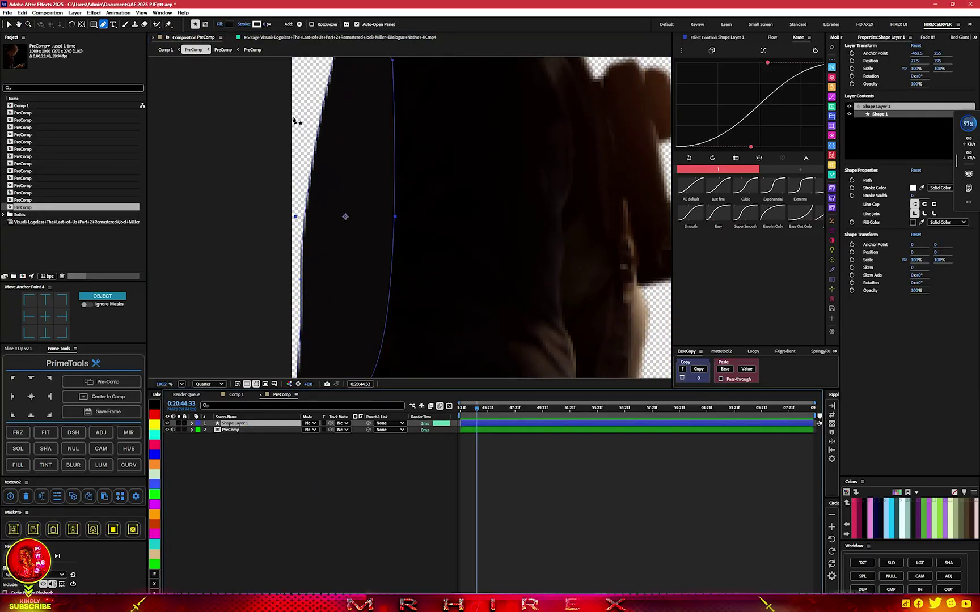
Set the shape's stroke to None and fill it with the dark clothing colour sampled from the footage.
click(244, 24)
click(449, 284)
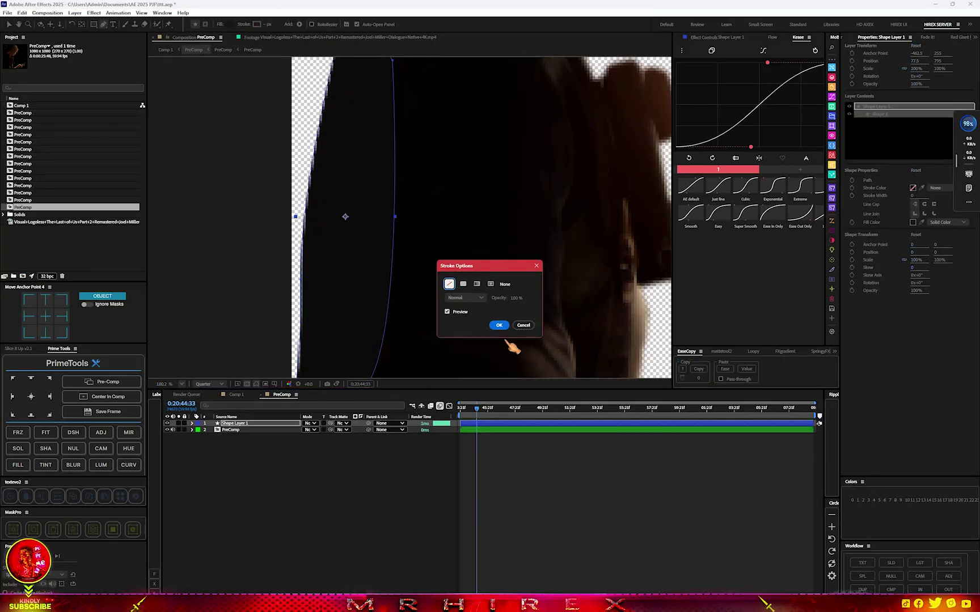
click(500, 326)
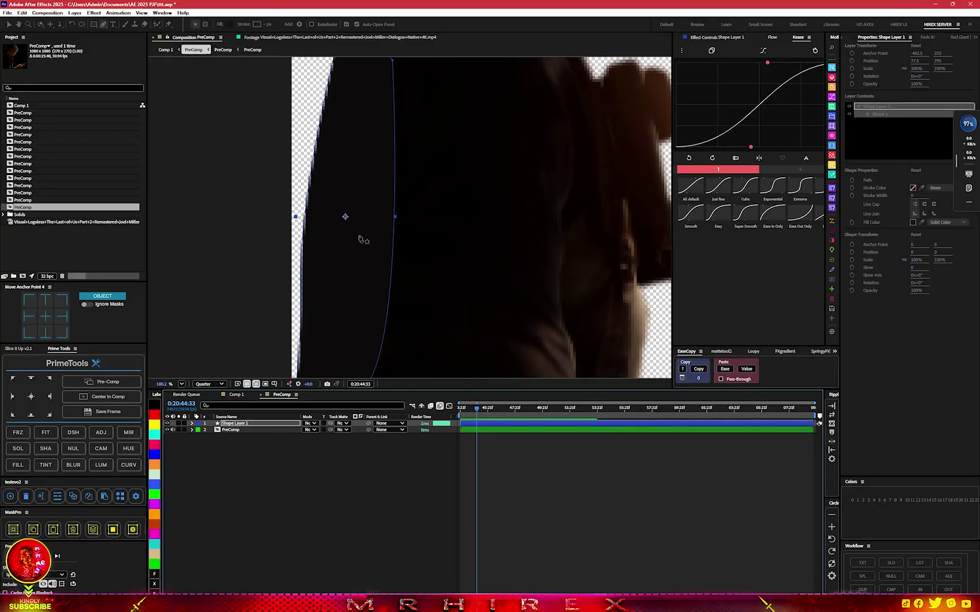
click(214, 385)
click(215, 404)
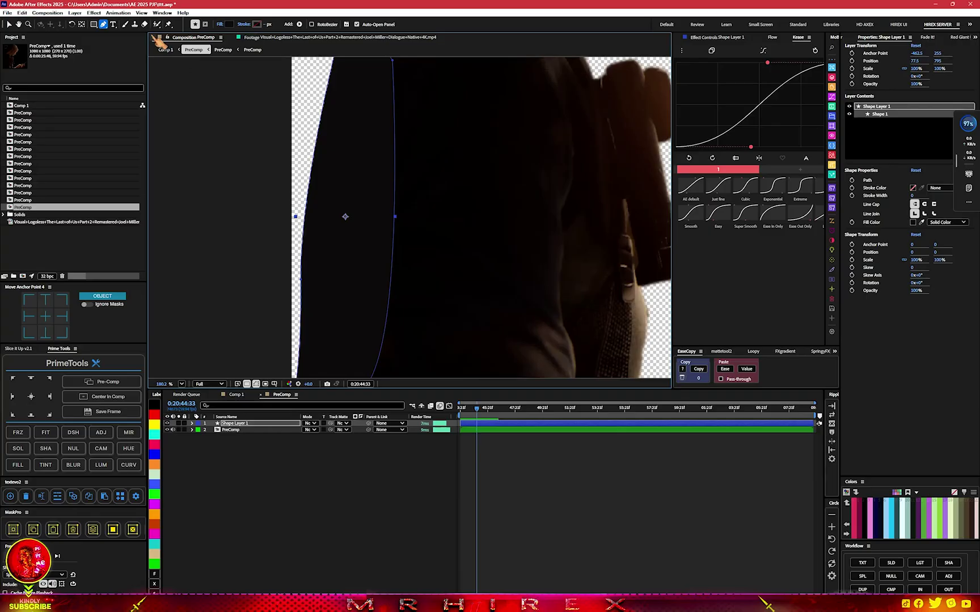
click(226, 24)
click(557, 298)
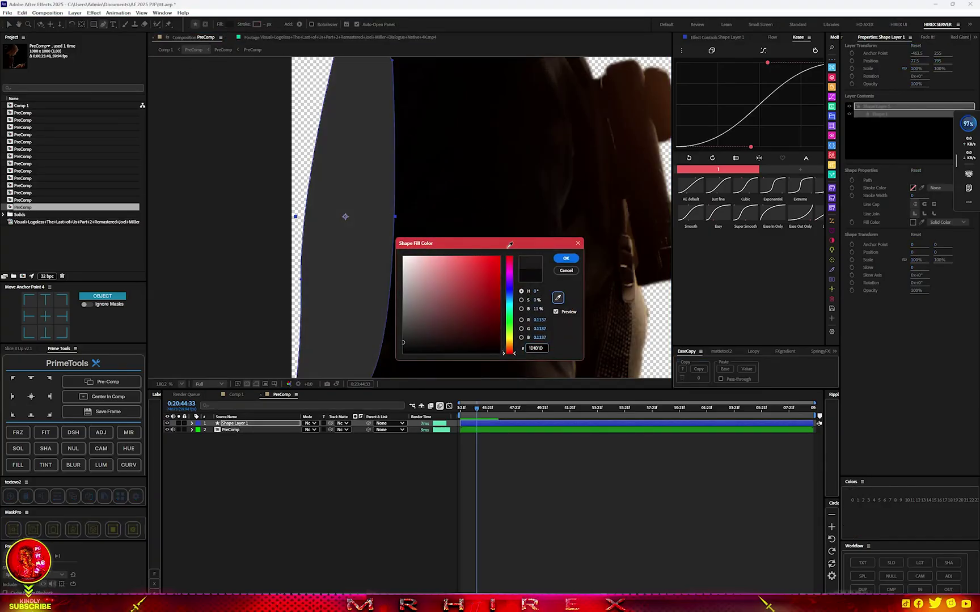
click(566, 258)
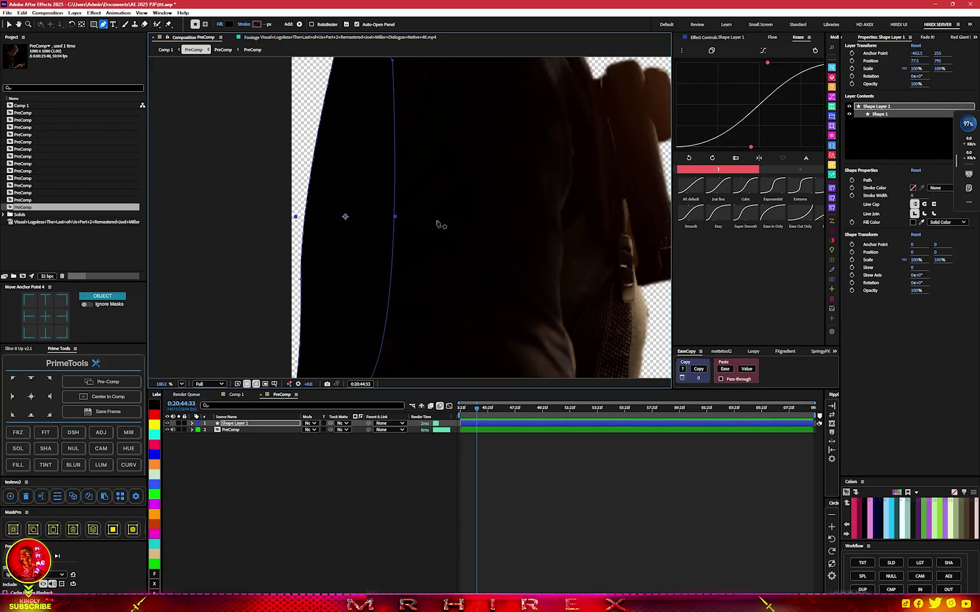
Precompose the shape and cutout together and move the result to 493.3, 553.9.
scroll(439, 226, down, 5)
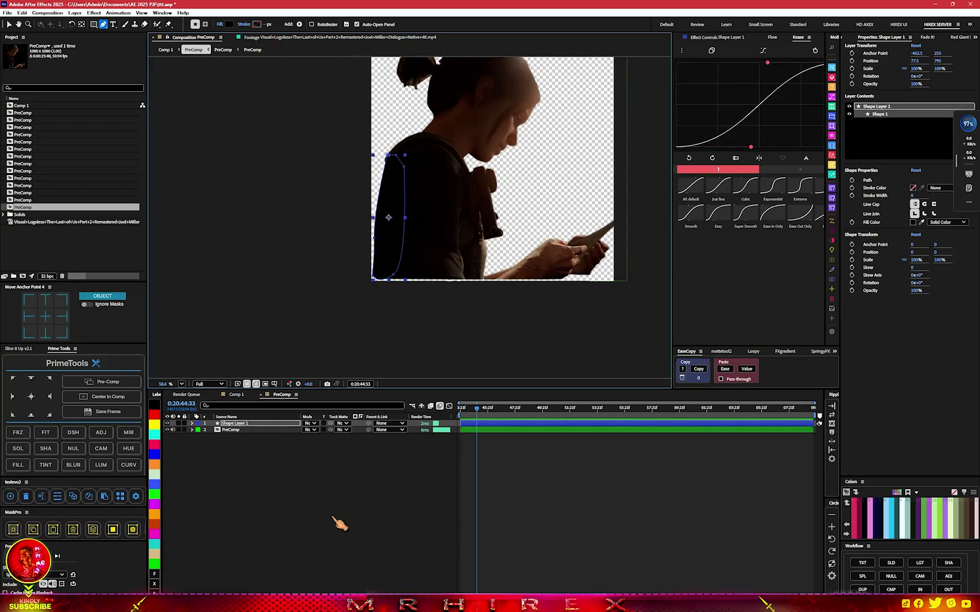
drag(323, 503, 238, 421)
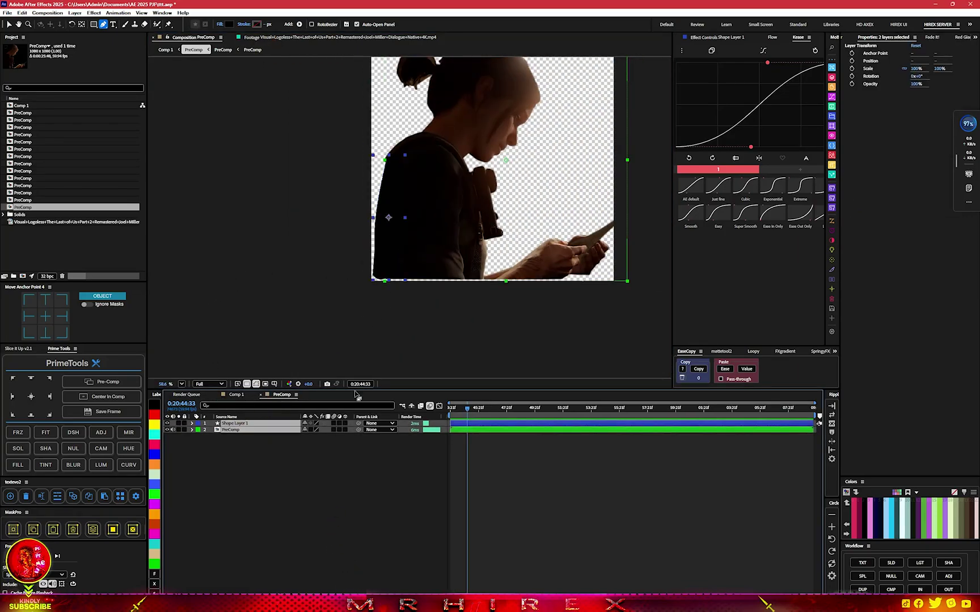
click(891, 589)
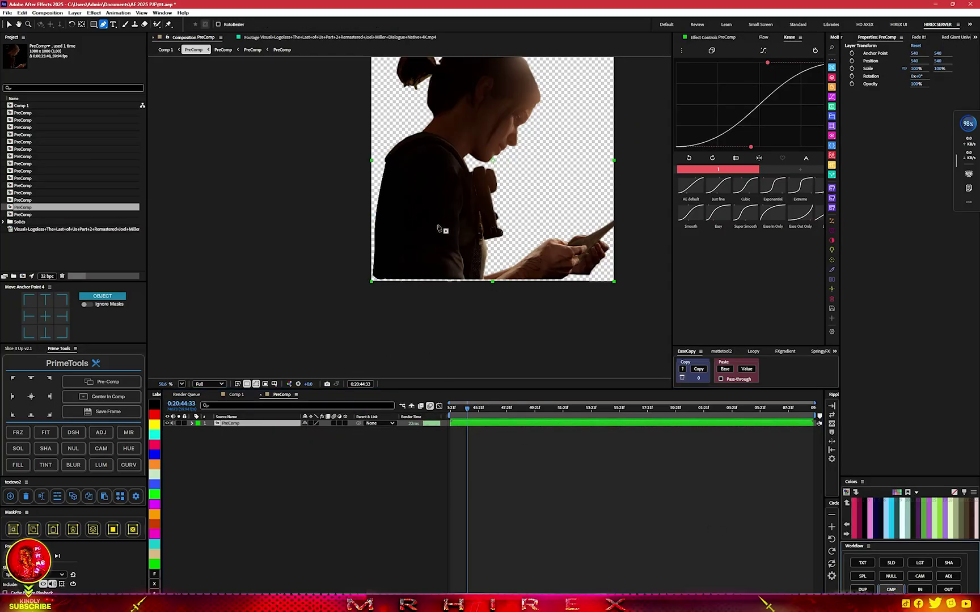
click(9, 25)
drag(460, 188, 449, 190)
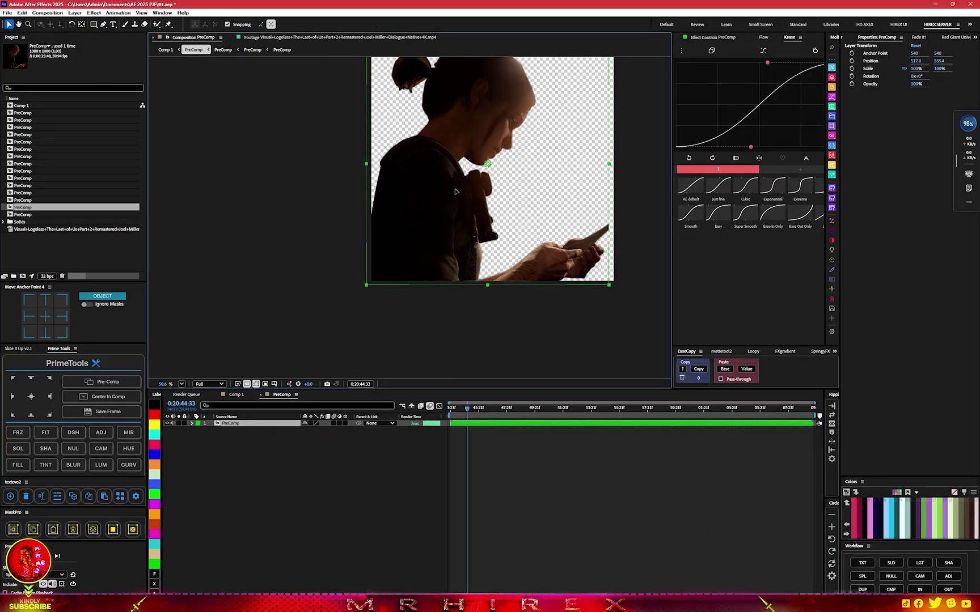
Return to Comp 1 and preview the slide transition from an earlier frame.
click(237, 396)
scroll(432, 264, up, 5)
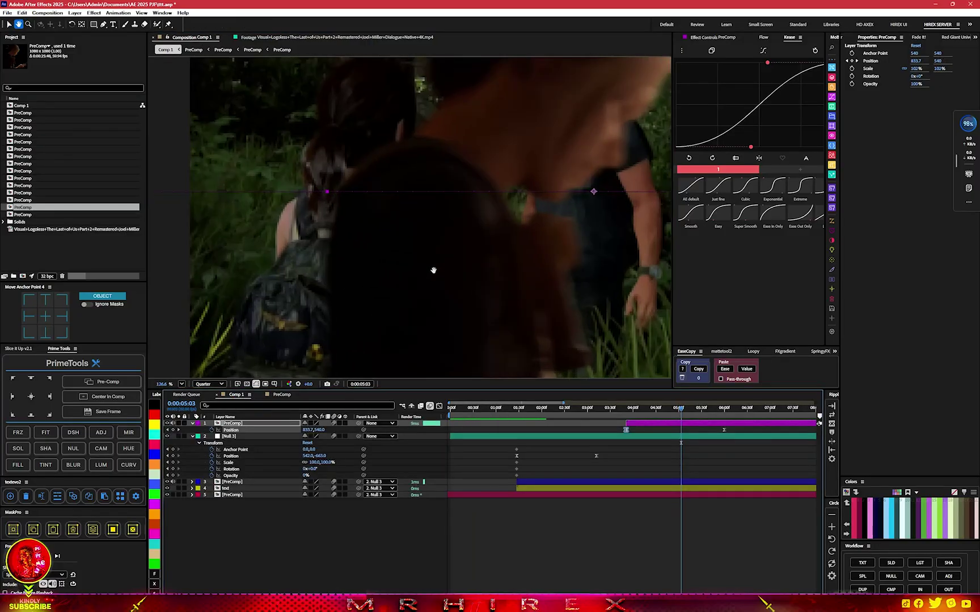
scroll(439, 265, down, 2)
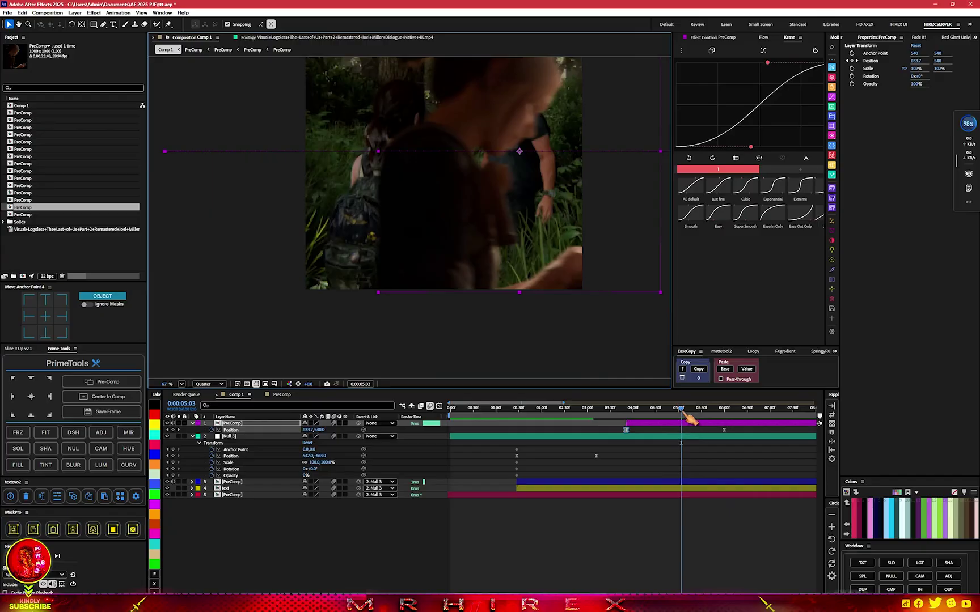
drag(688, 418, 624, 420)
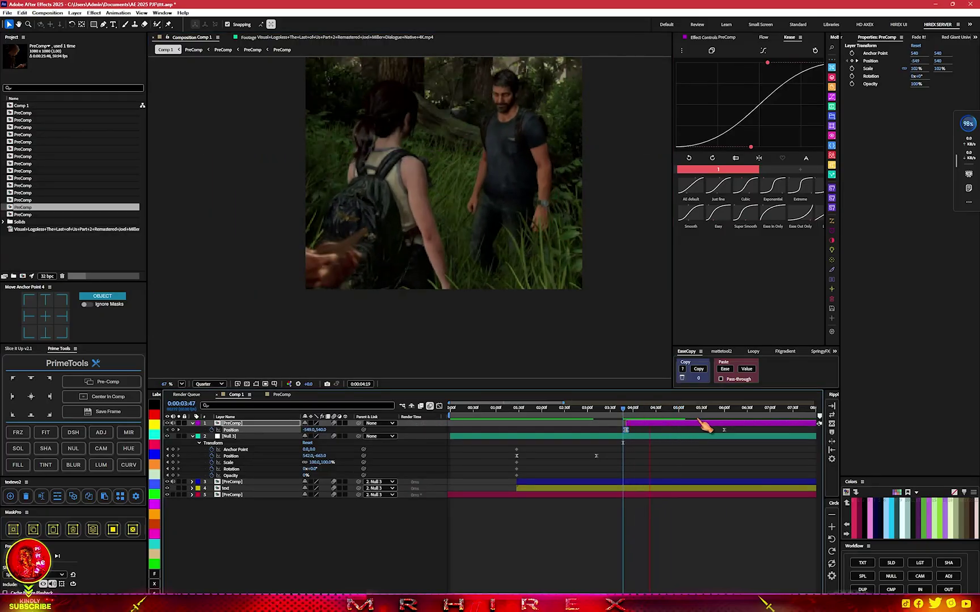
key(space)
key(space)
scroll(519, 291, down, 2)
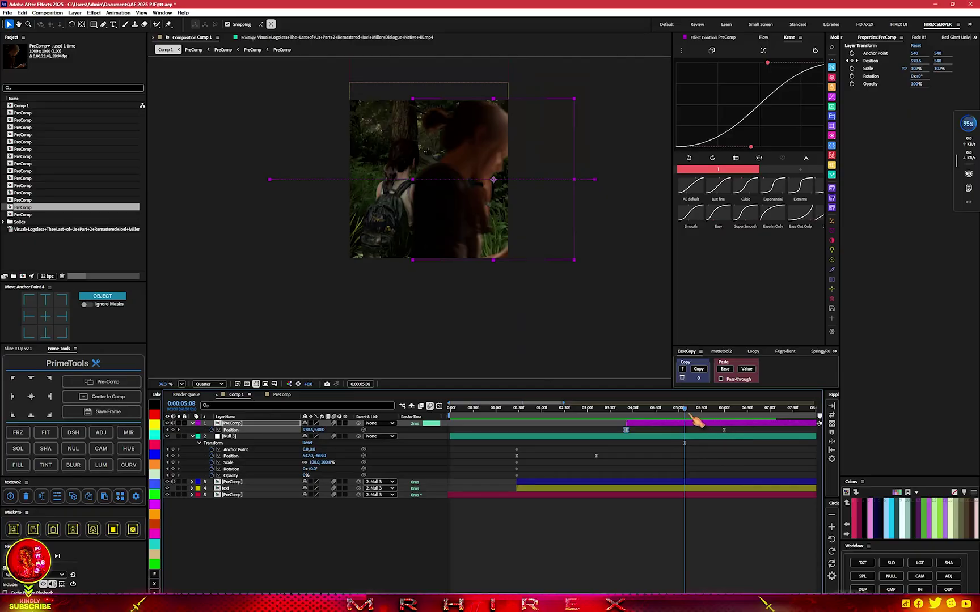
drag(697, 421, 672, 419)
Collapse Null 3, select the PreComp in layer 3, and replay the cutout's slide-in.
click(661, 437)
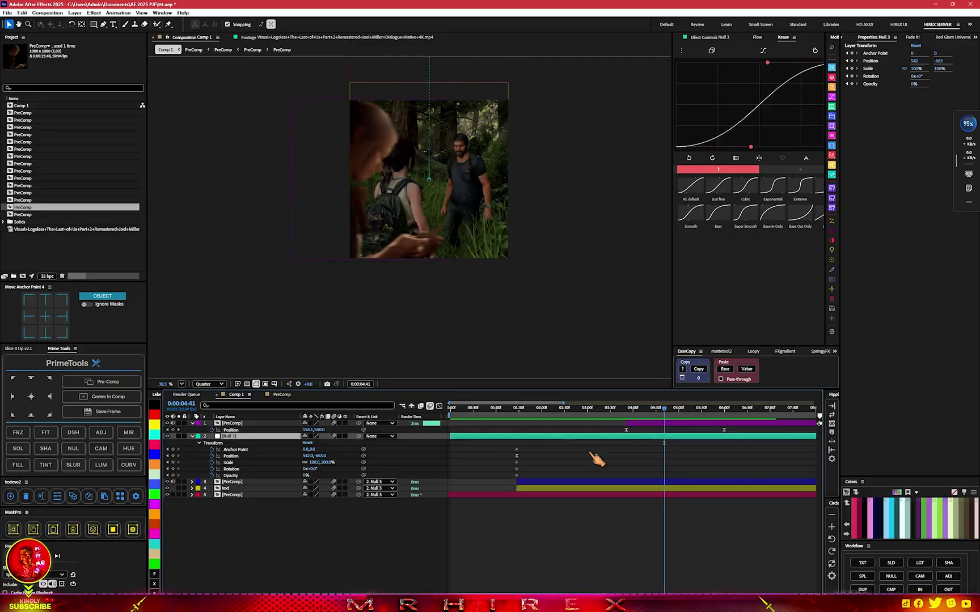
click(192, 436)
click(671, 443)
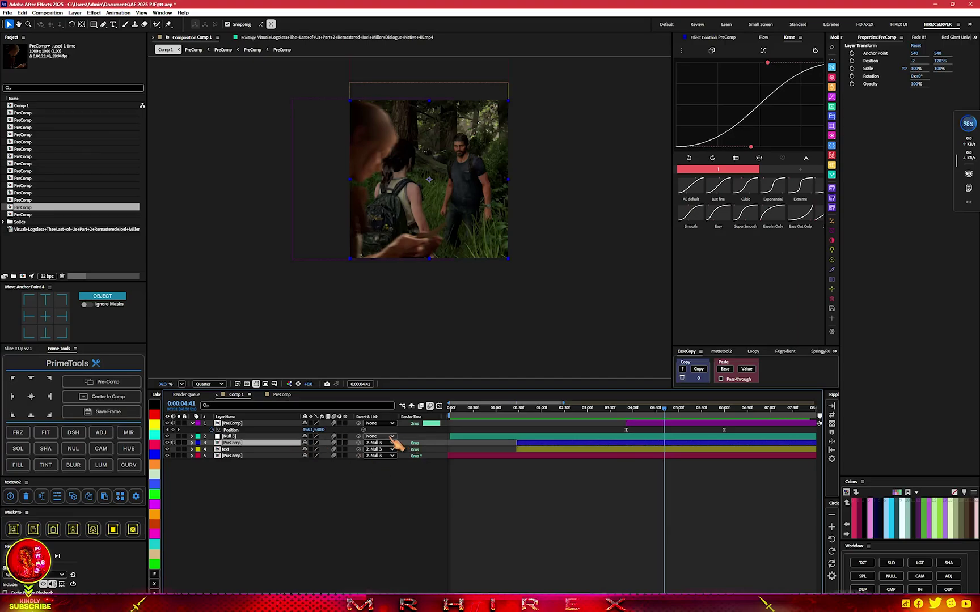
drag(664, 409, 627, 421)
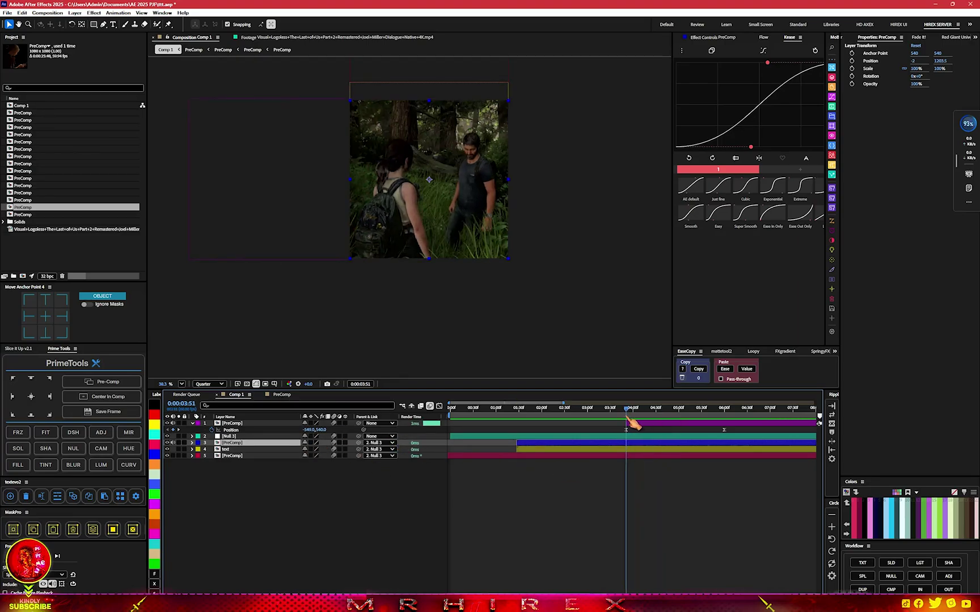
key(space)
key(space)
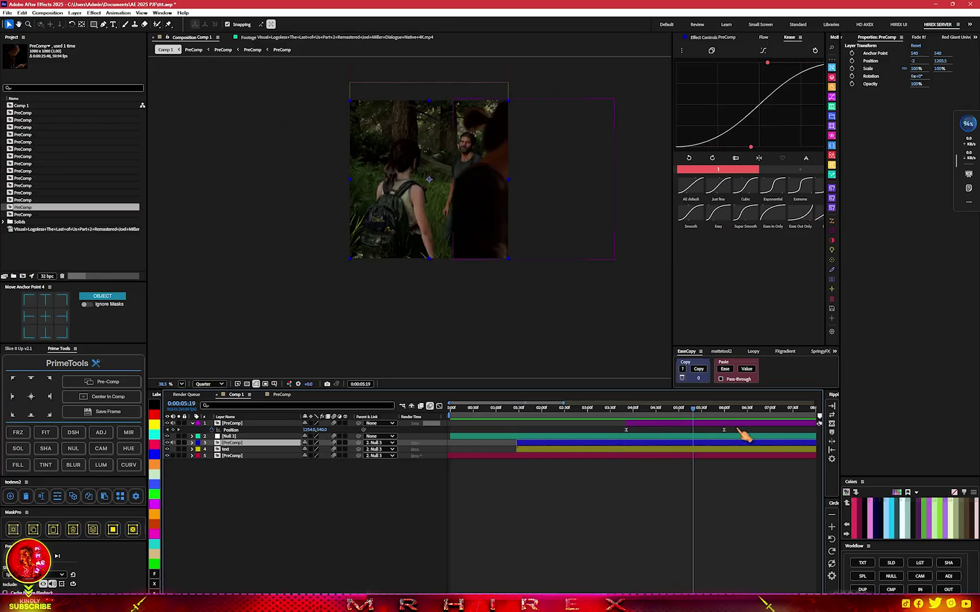
drag(728, 434, 725, 427)
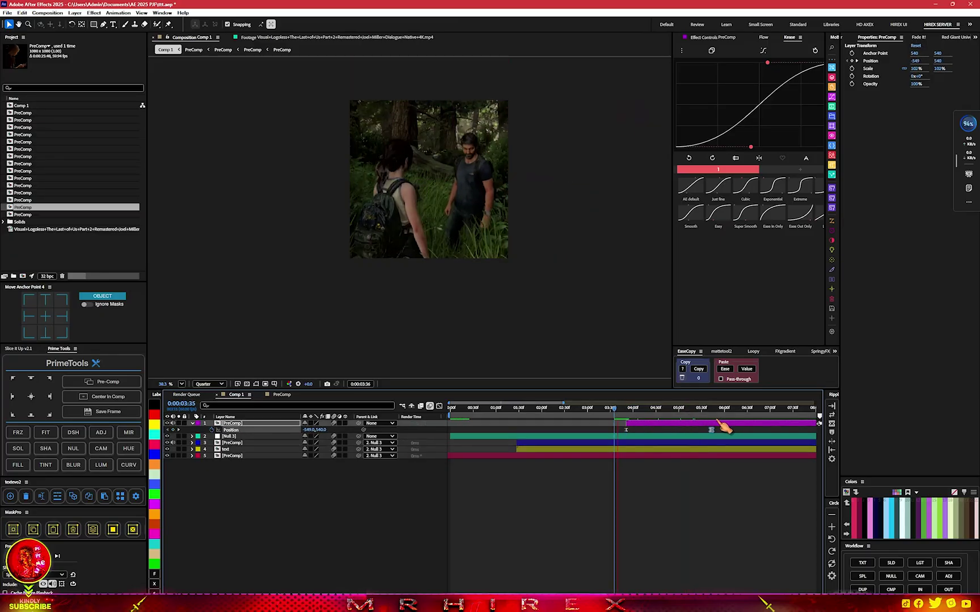
key(space)
key(space)
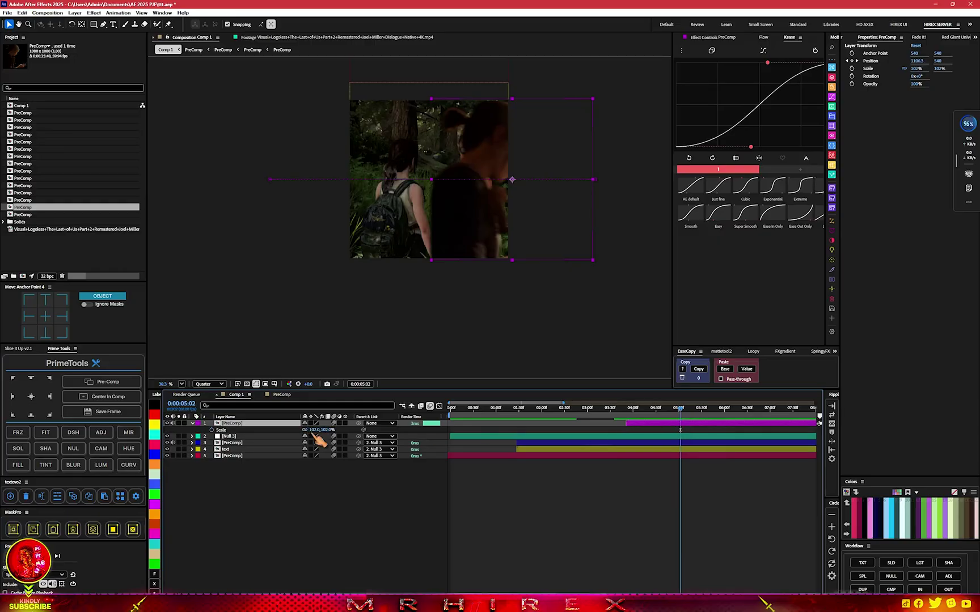
Scale the cutout to 104% and move its Position keyframe earlier, previewing the retimed slide.
click(497, 509)
key(space)
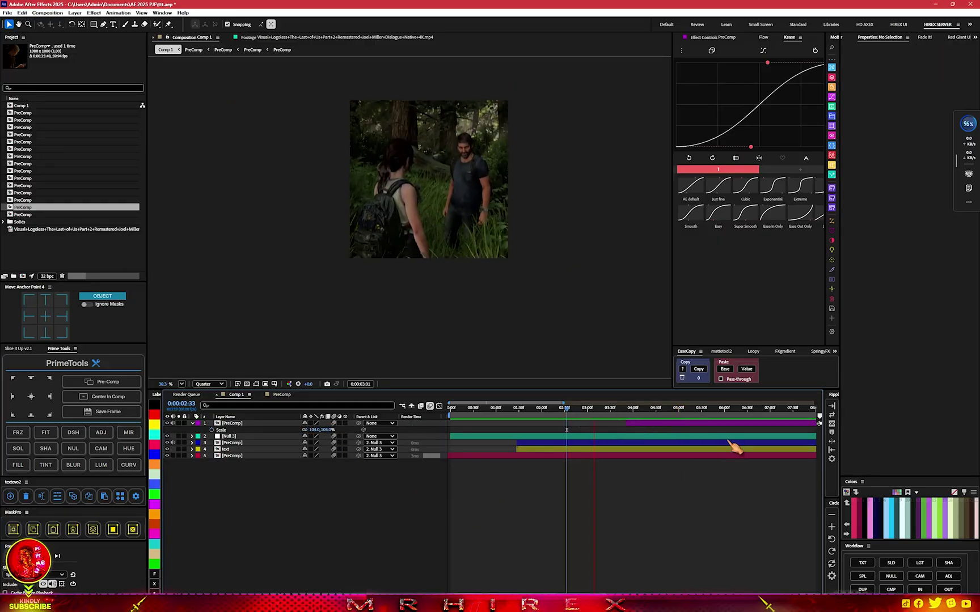
key(space)
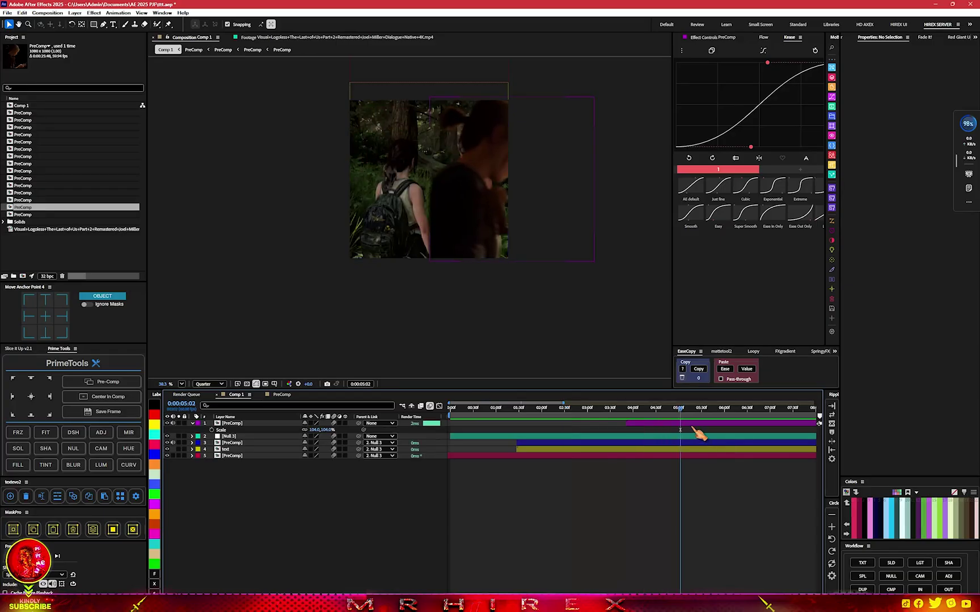
click(693, 426)
key(p)
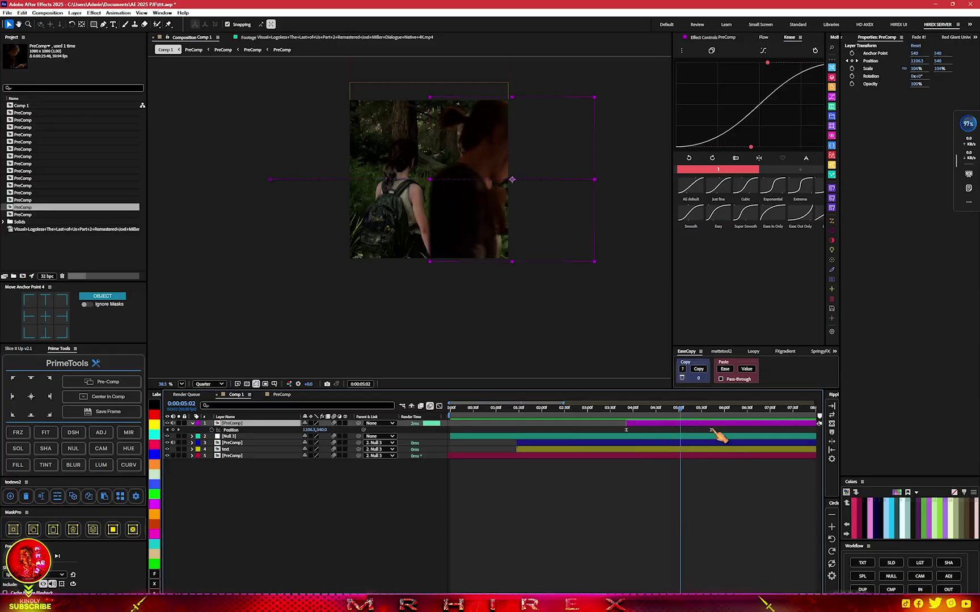
drag(711, 430, 684, 430)
key(space)
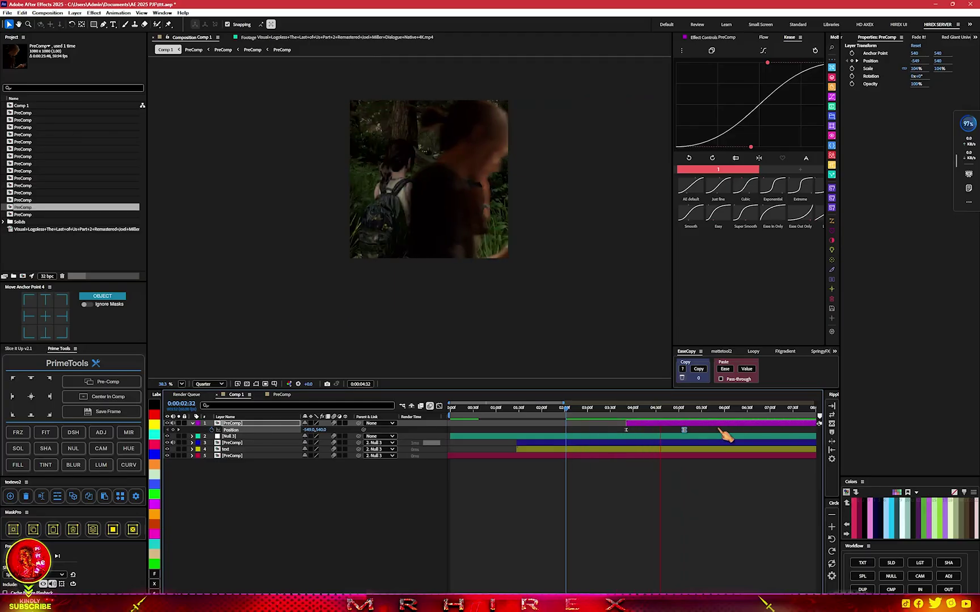
key(space)
Jump to the top clip's in-point, select layer 3 beneath it, and take the Rectangle tool.
key(i)
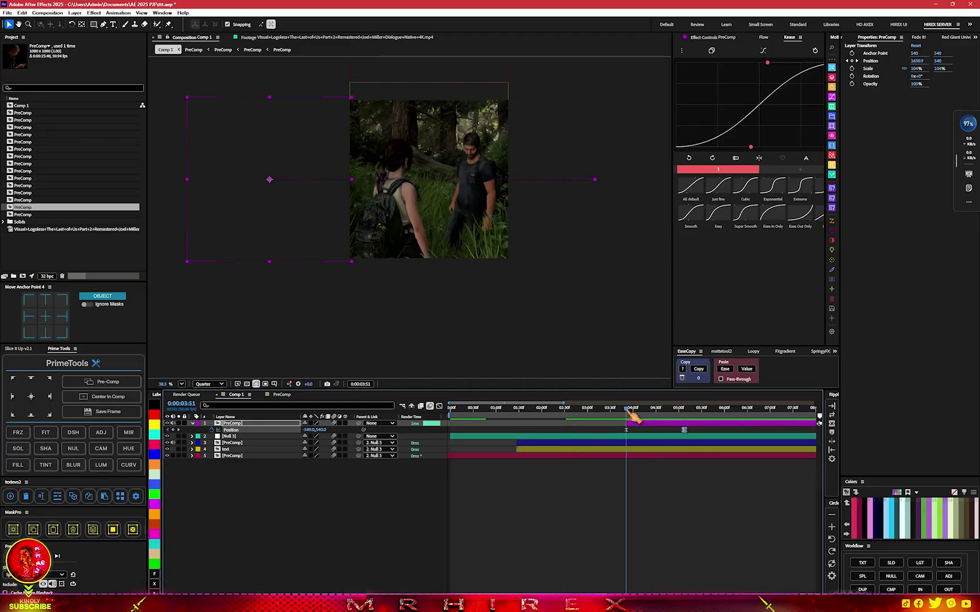
click(595, 442)
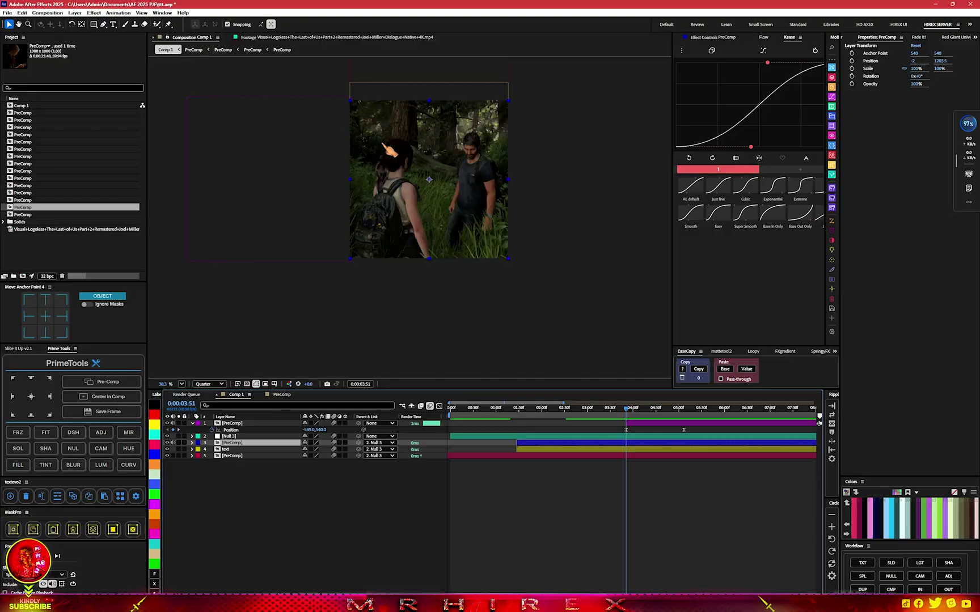
scroll(389, 150, down, 2)
click(93, 24)
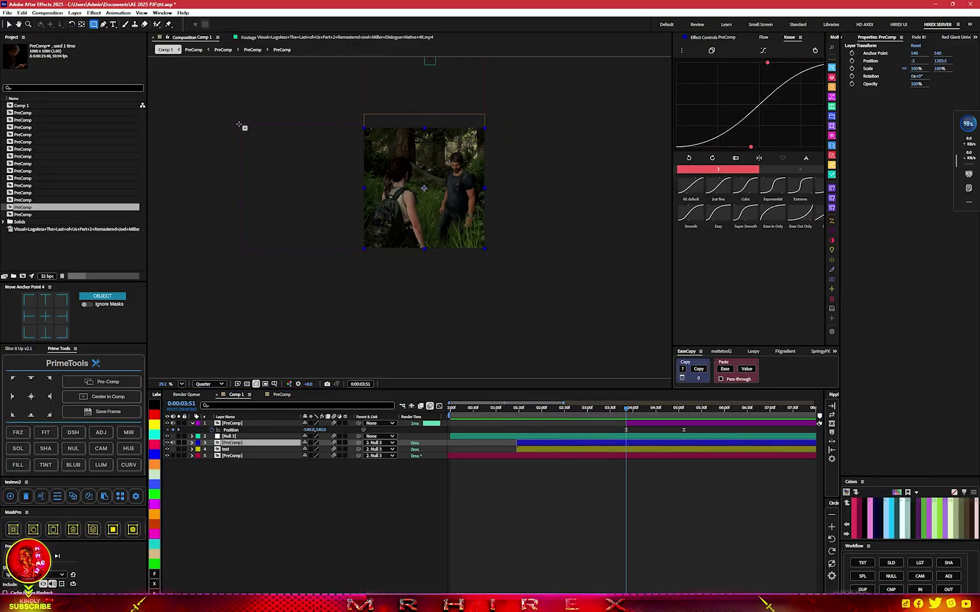
Draw an inverted rectangle mask on layer 3, keyframe Mask Path, and slide it right at 0:00:05:07.
drag(239, 124, 363, 251)
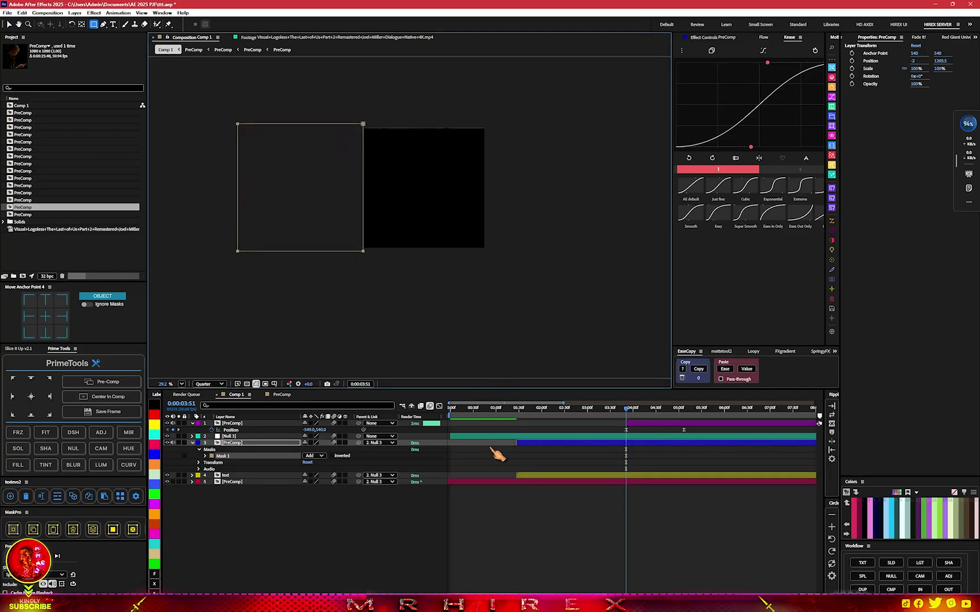
click(332, 457)
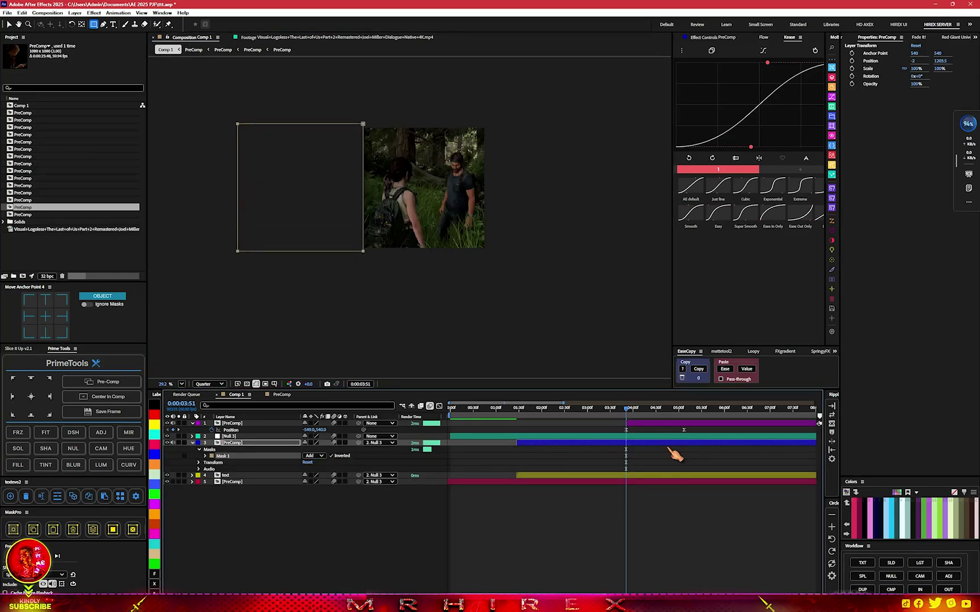
click(205, 456)
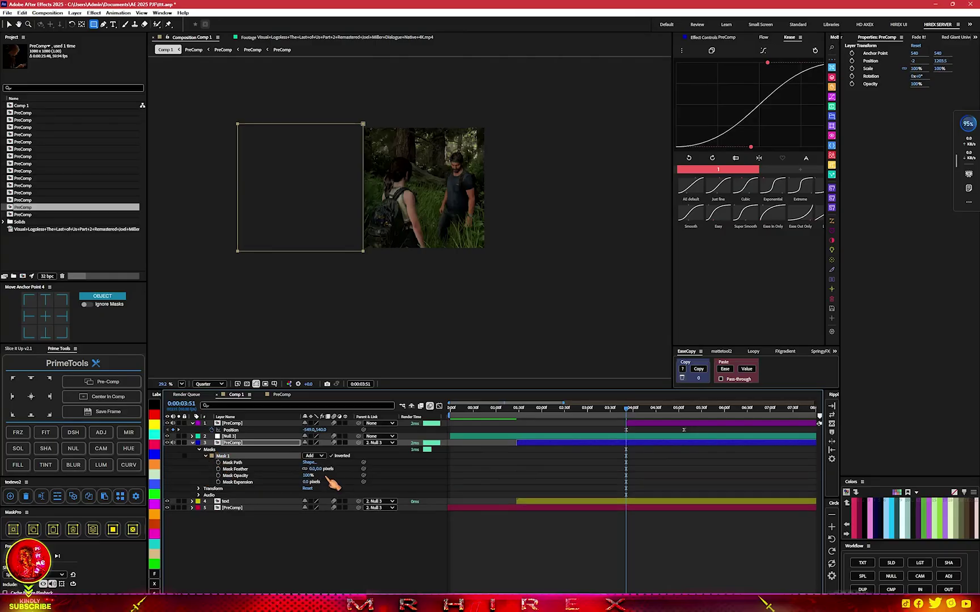
click(219, 463)
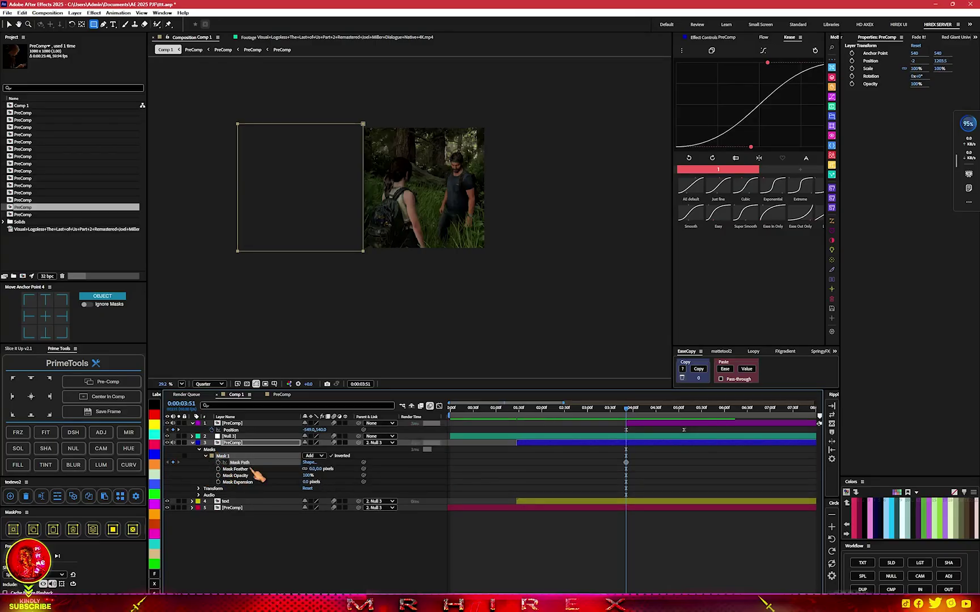
drag(632, 418, 692, 425)
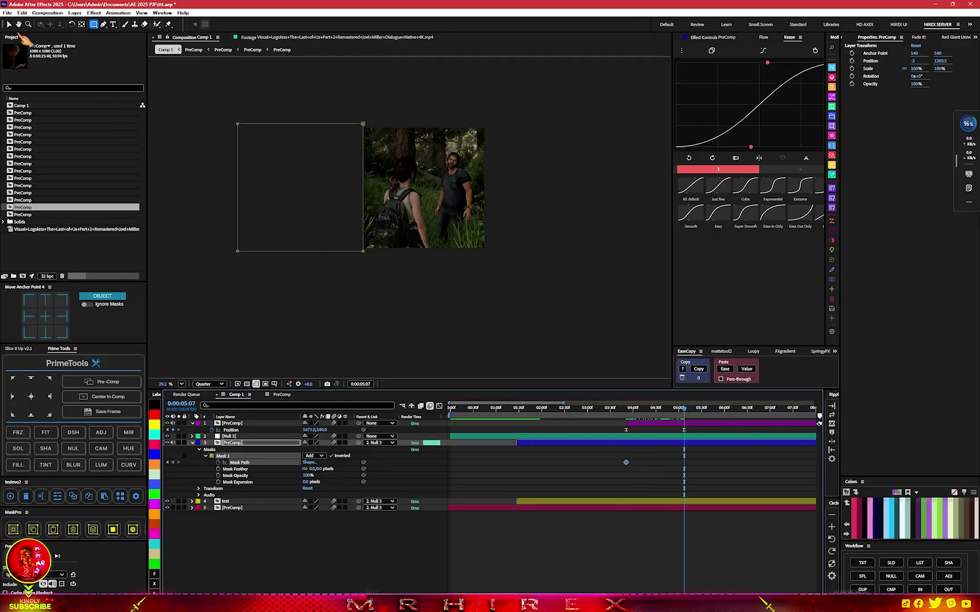
click(10, 24)
click(364, 125)
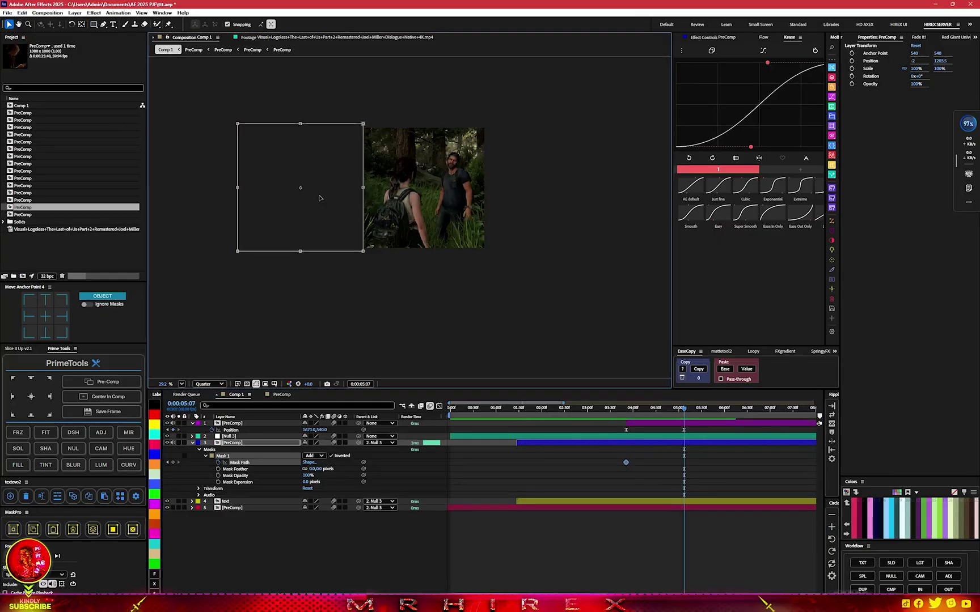
drag(305, 203, 428, 205)
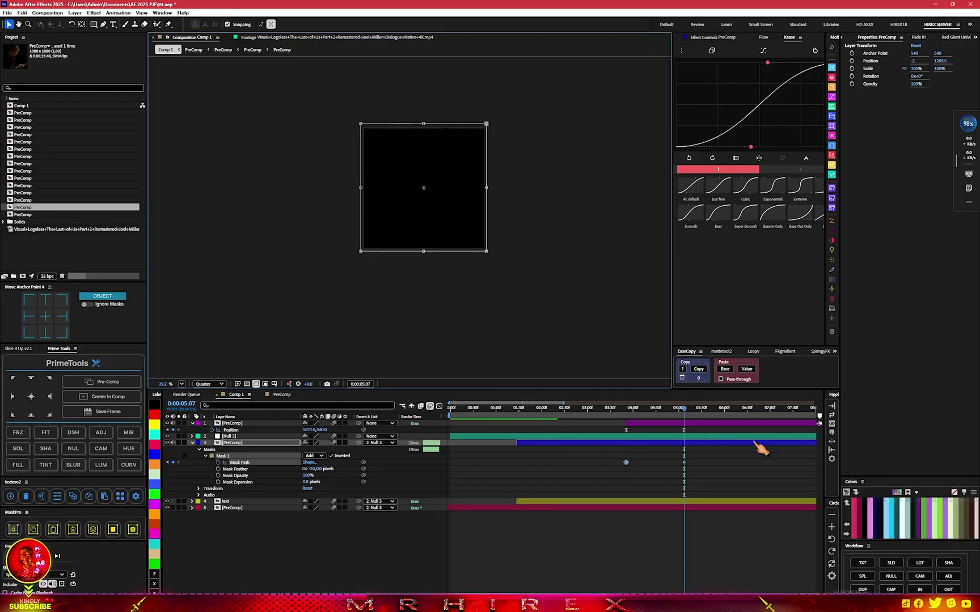
Copy the top clip's Position easing onto both Mask Path keyframes with EaseCopy.
drag(691, 445, 579, 426)
click(702, 370)
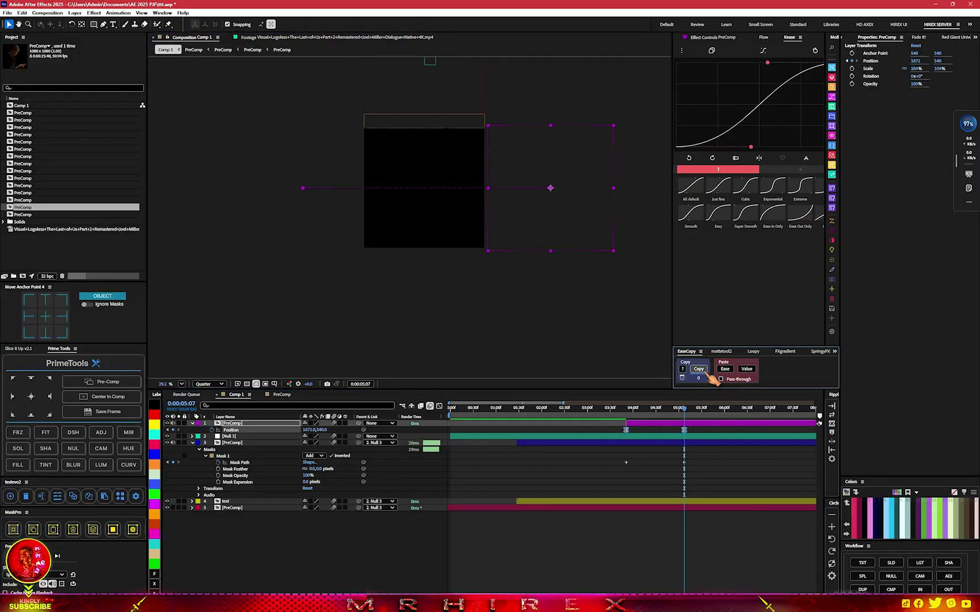
drag(706, 448, 617, 466)
click(725, 368)
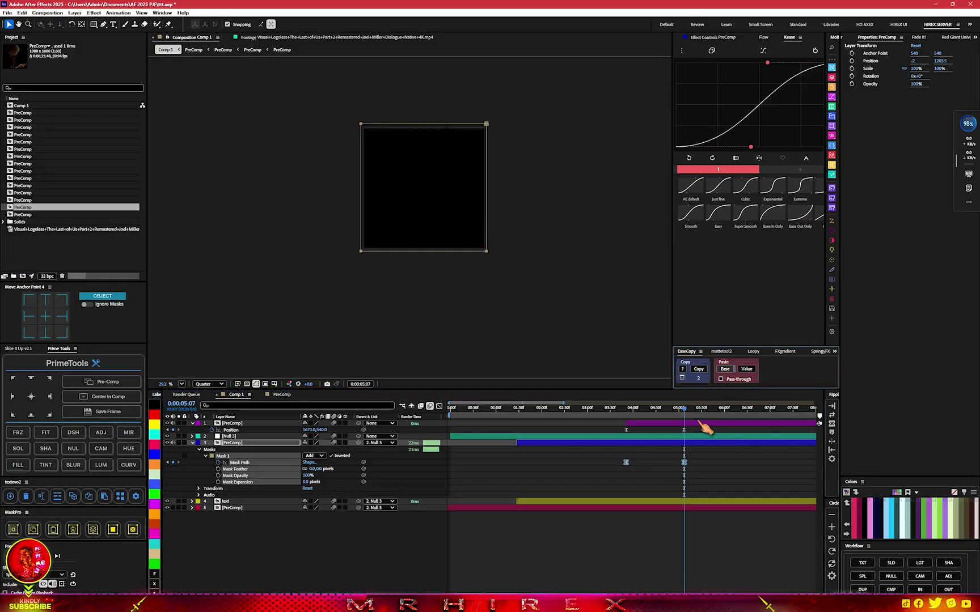
Preview the wipe and shift the second Mask Path keyframe later.
drag(685, 411, 634, 419)
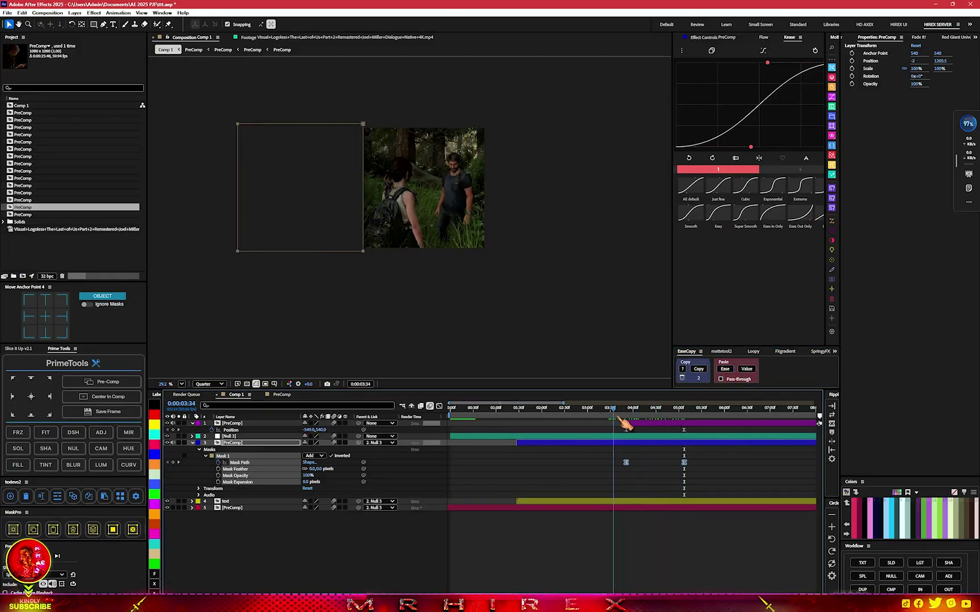
key(space)
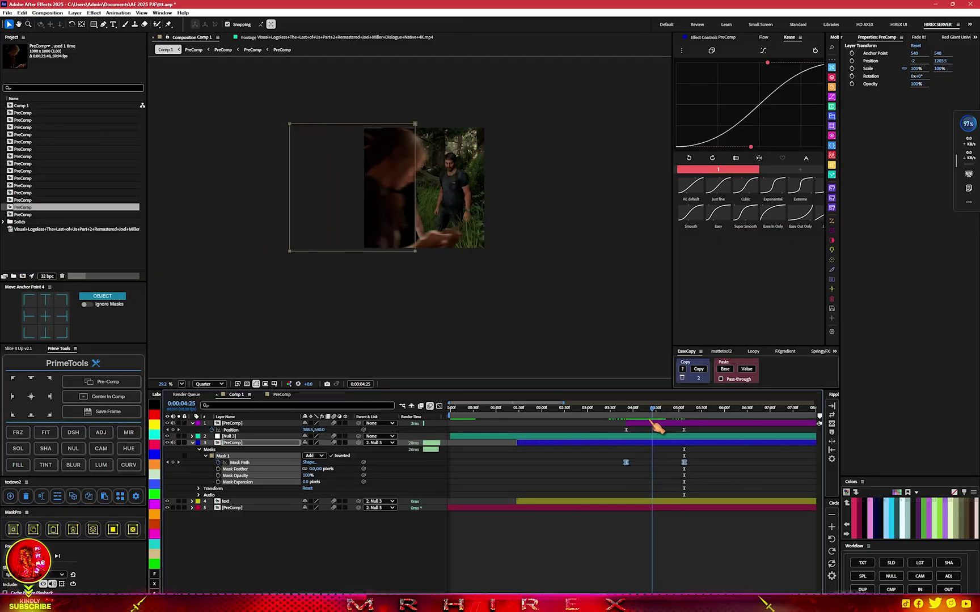
click(701, 451)
drag(684, 463, 696, 463)
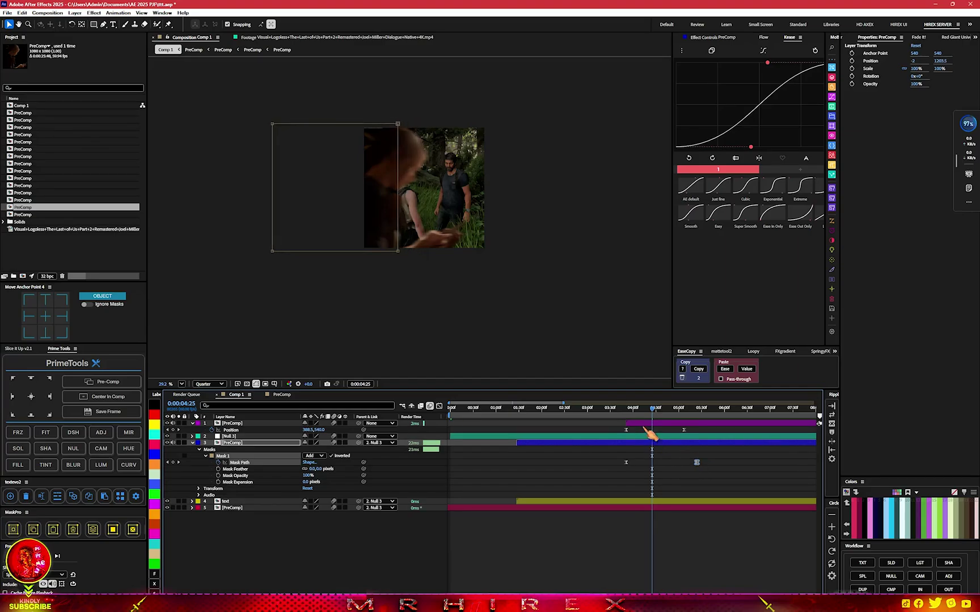
mouse_move(653, 409)
mouse_down()
mouse_move(670, 409)
mouse_move(631, 434)
mouse_up()
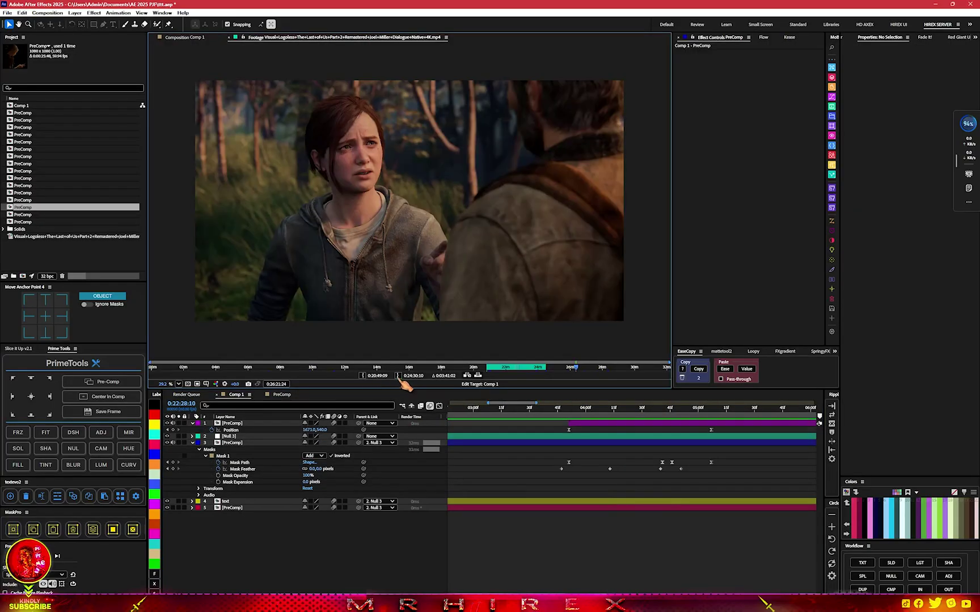
Trim the Ellie close-up to end at 0:27:04:10 and place it below the masked clip with a tan label.
click(398, 376)
click(363, 376)
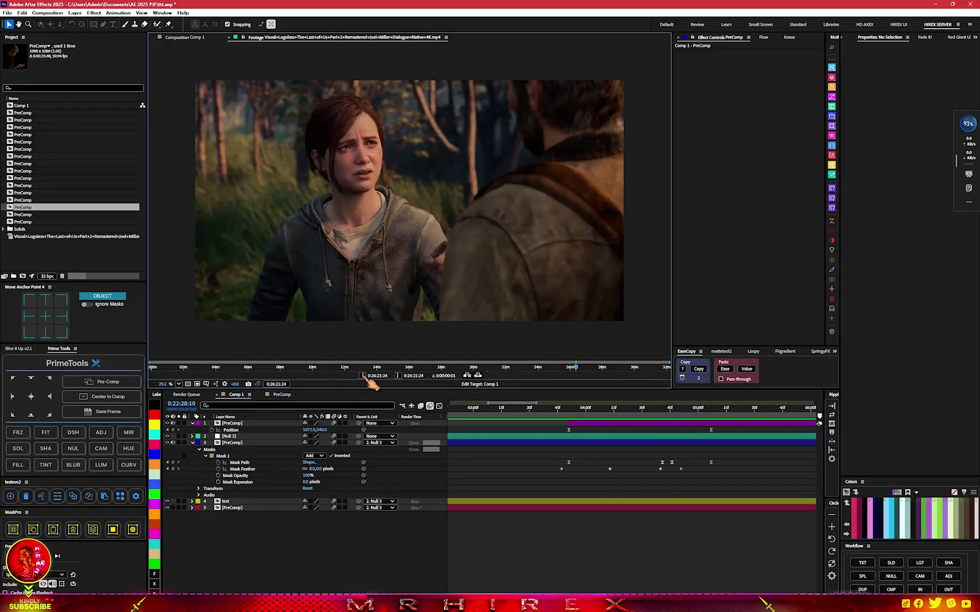
click(588, 368)
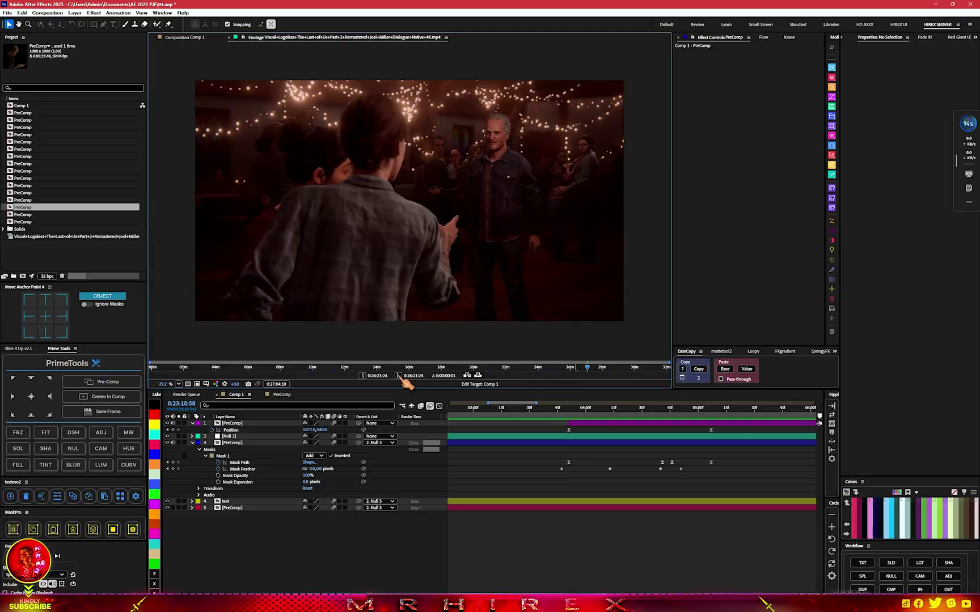
click(399, 376)
drag(41, 237, 601, 445)
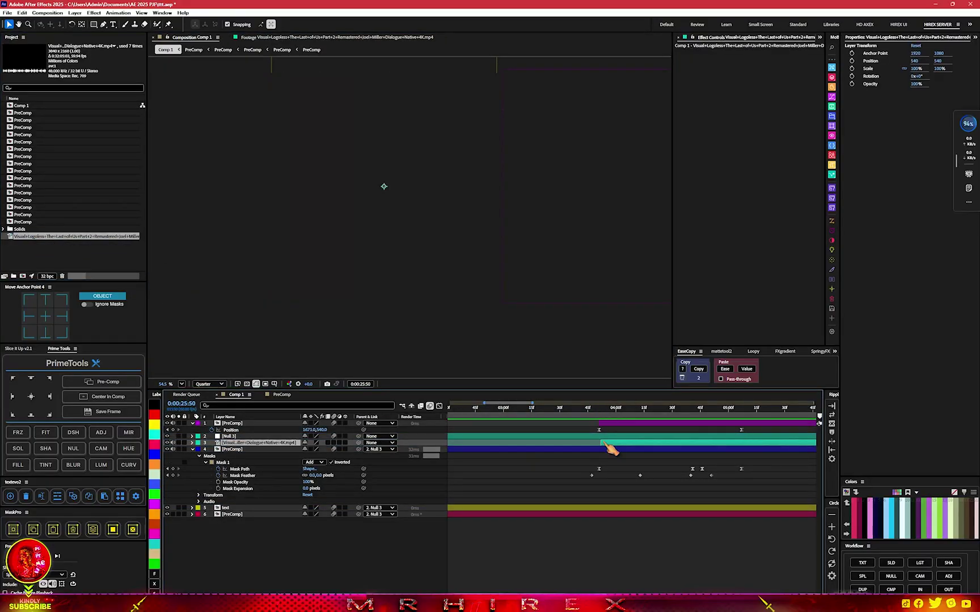
drag(271, 443, 285, 462)
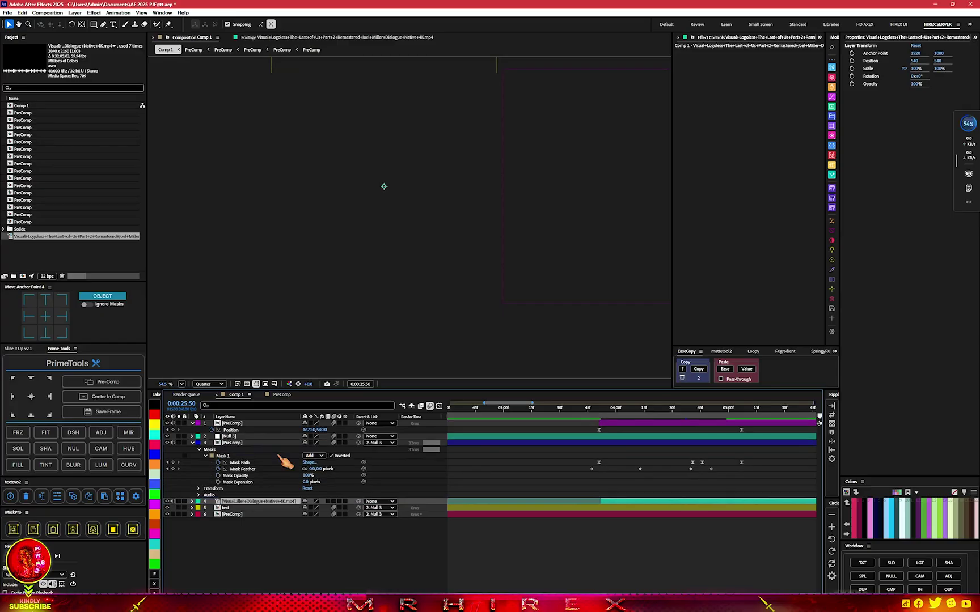
click(162, 556)
Scale the close-up to about half size and nudge the top clip slightly earlier.
mouse_move(608, 418)
mouse_down()
mouse_move(701, 435)
mouse_move(684, 438)
mouse_up()
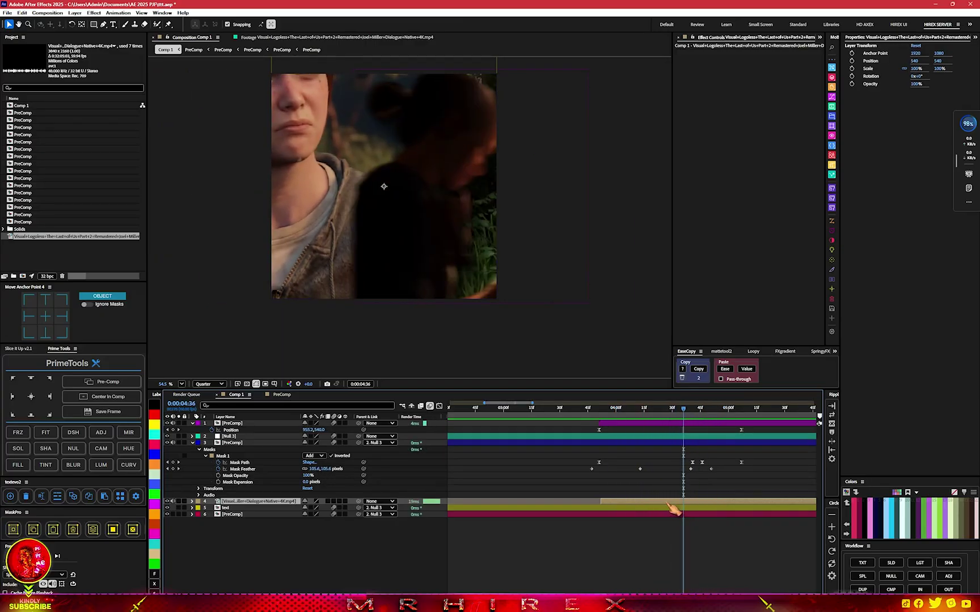
key(s)
drag(318, 508, 299, 508)
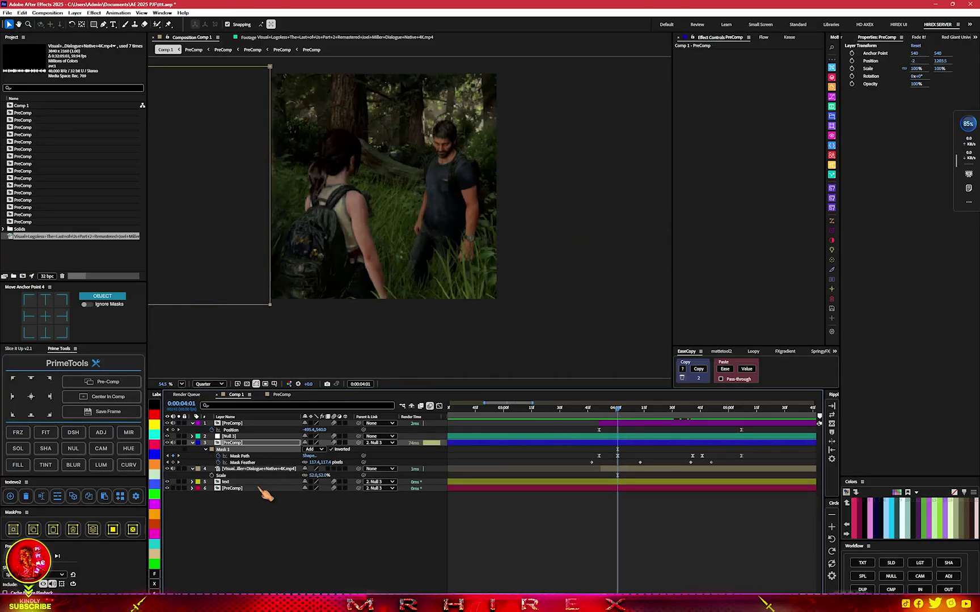
click(349, 515)
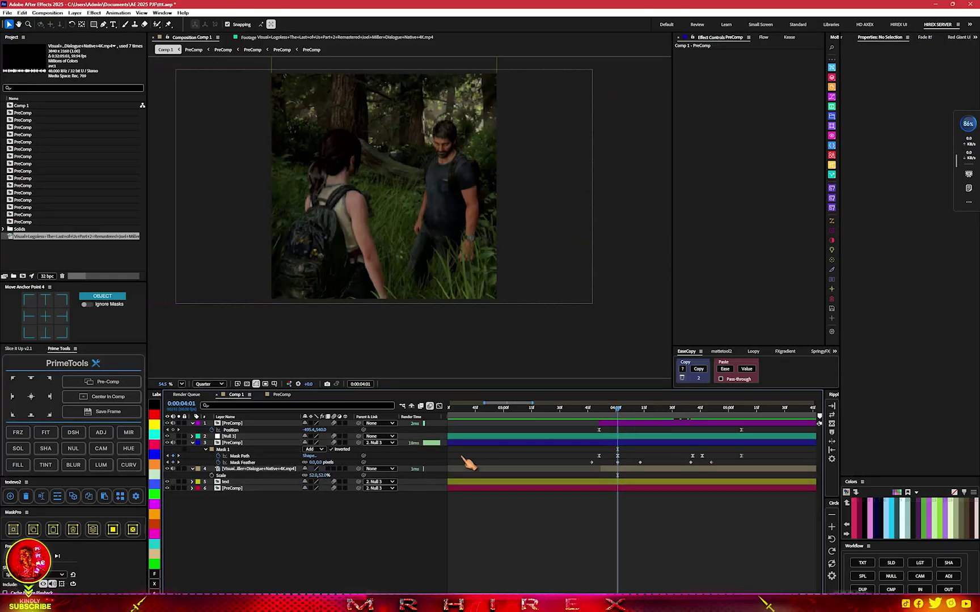
drag(618, 408, 652, 425)
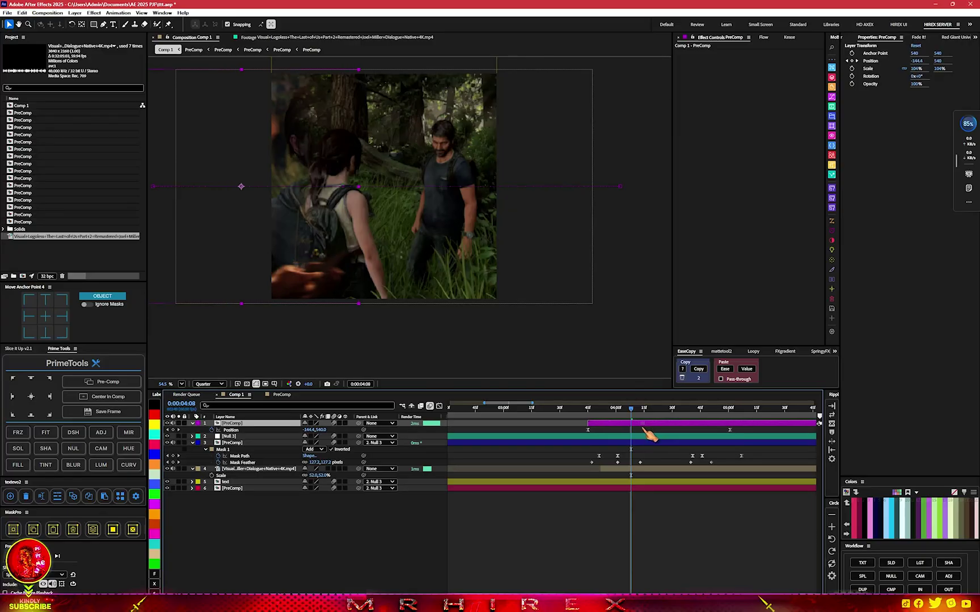
drag(652, 434, 646, 435)
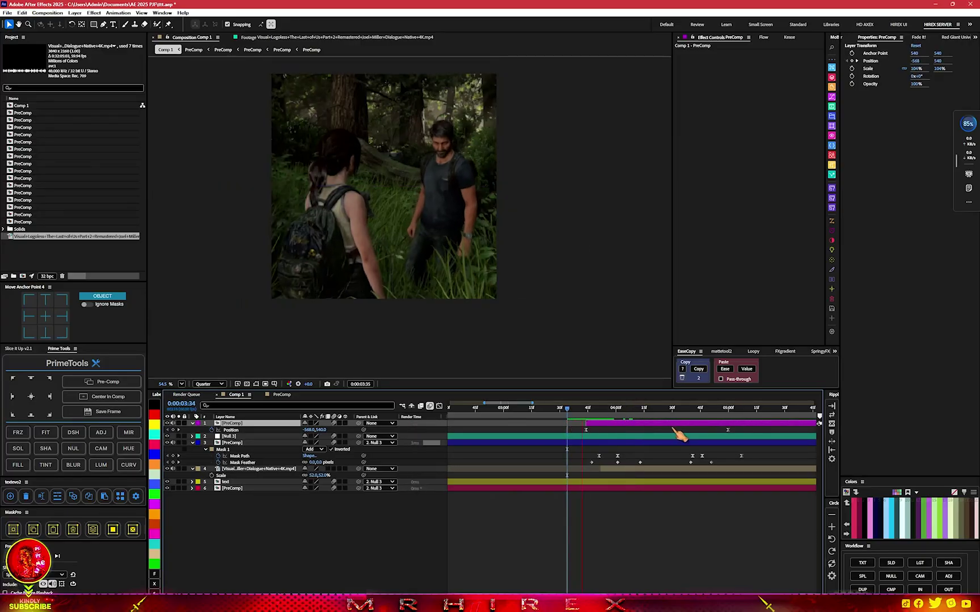
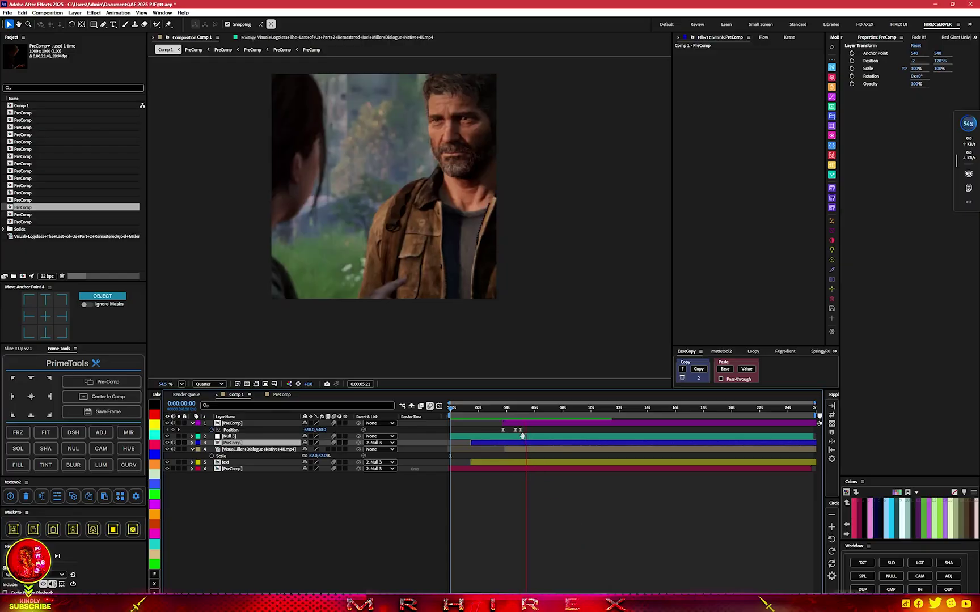
Preview the edit, stop at 0:00:04:30 and zoom the timeline in there.
drag(516, 409, 548, 419)
key(space)
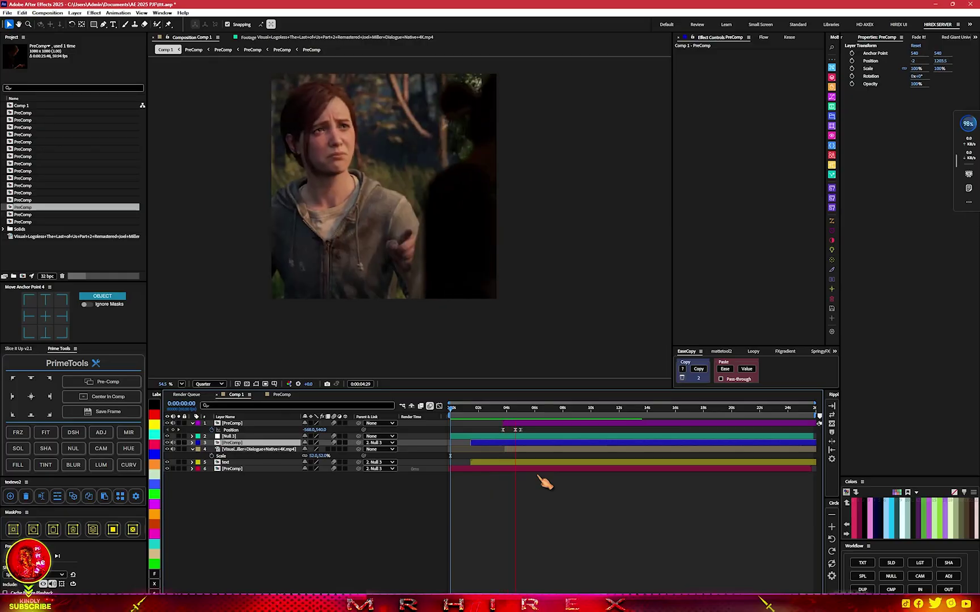
key(space)
key(equal)
Precompose the top clip layer and apply Deep Glow 2 to the new PreComp.
key(ctrl+shift+c)
key(ctrl+space)
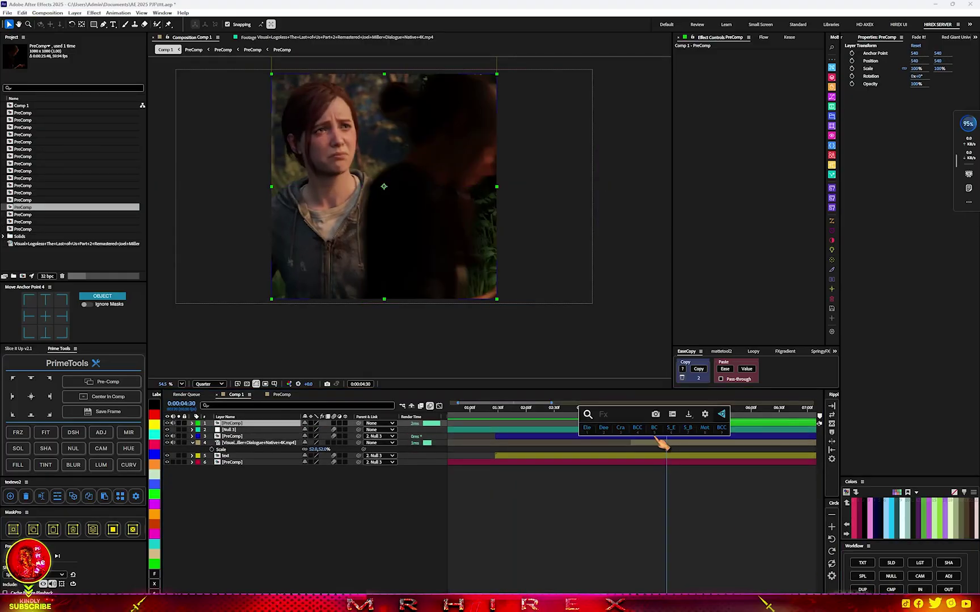
click(731, 310)
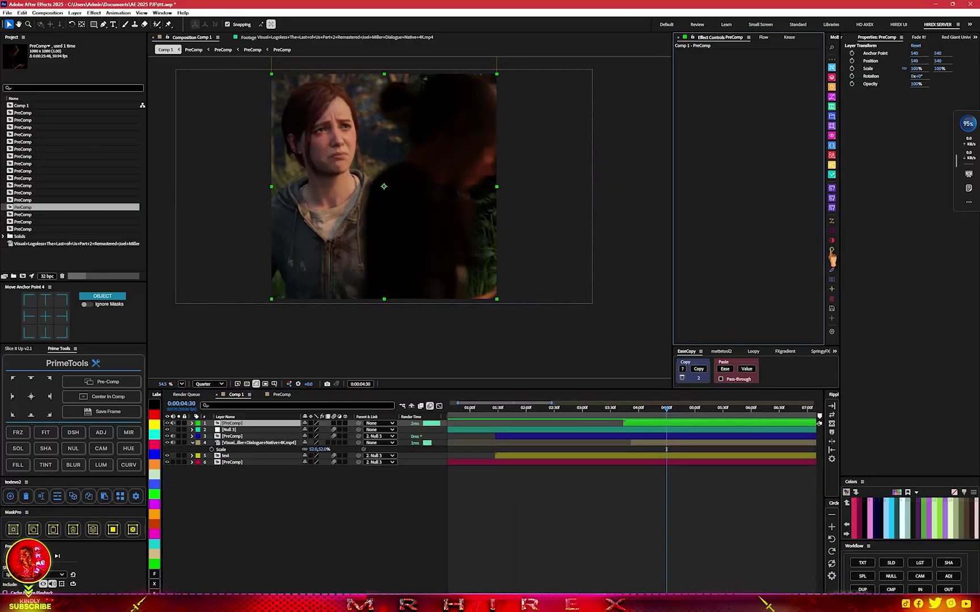
click(832, 258)
Label the PreComp magenta and keyframe Deep Glow Exposure at 0.00 at 0:00:03:44.
mouse_move(665, 408)
mouse_down()
mouse_move(641, 416)
mouse_move(654, 416)
mouse_up()
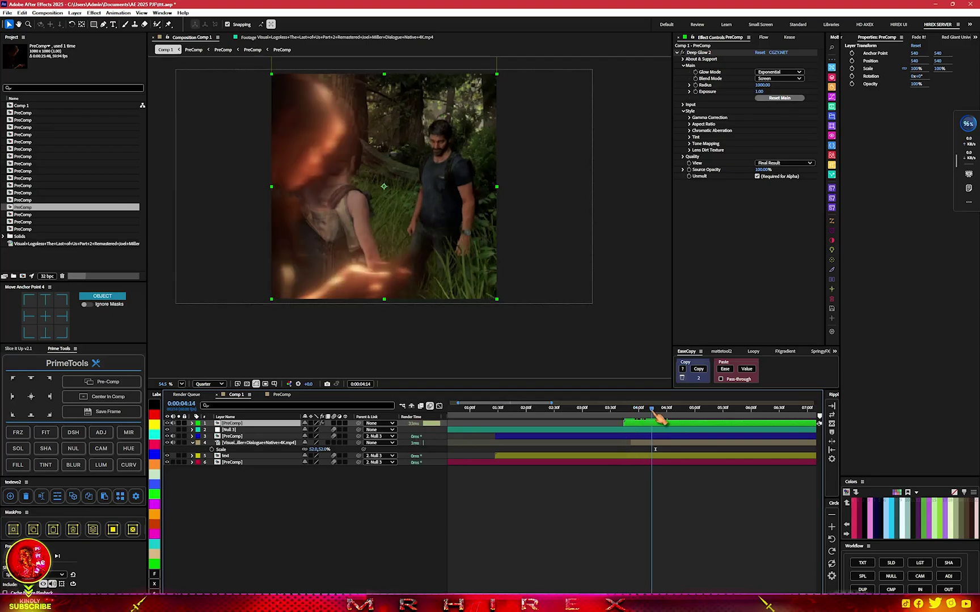
click(157, 507)
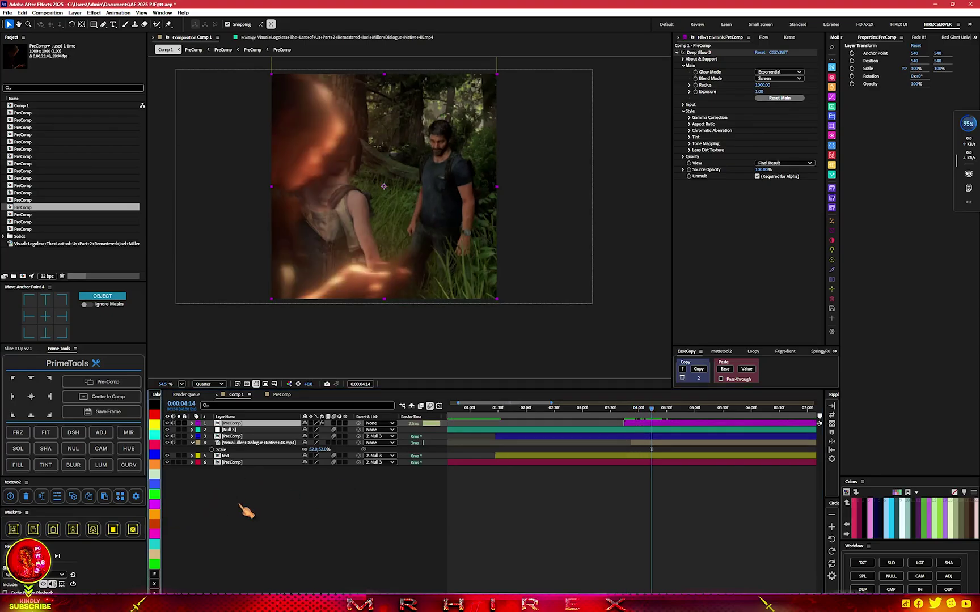
drag(667, 417, 652, 414)
click(715, 95)
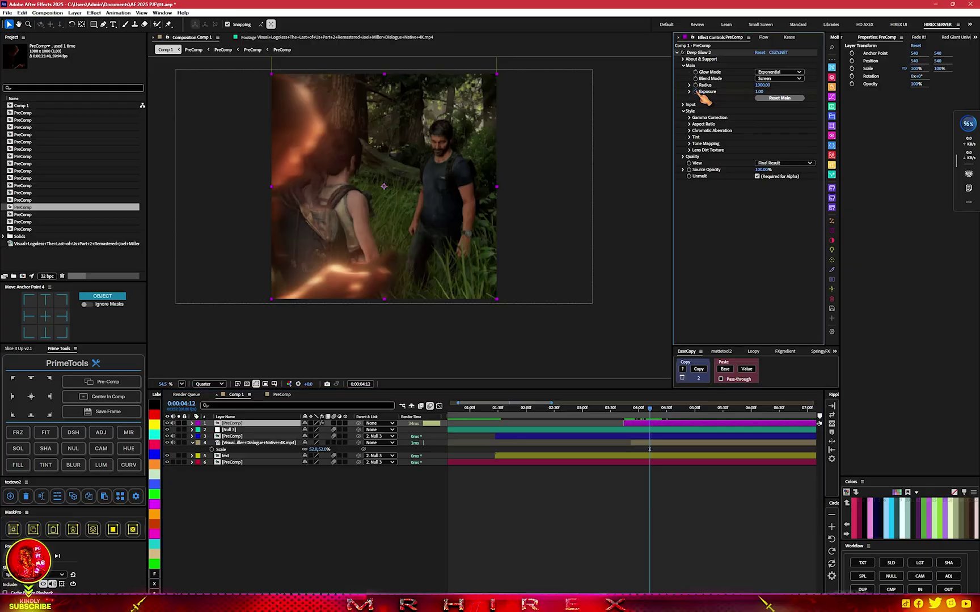
key(u)
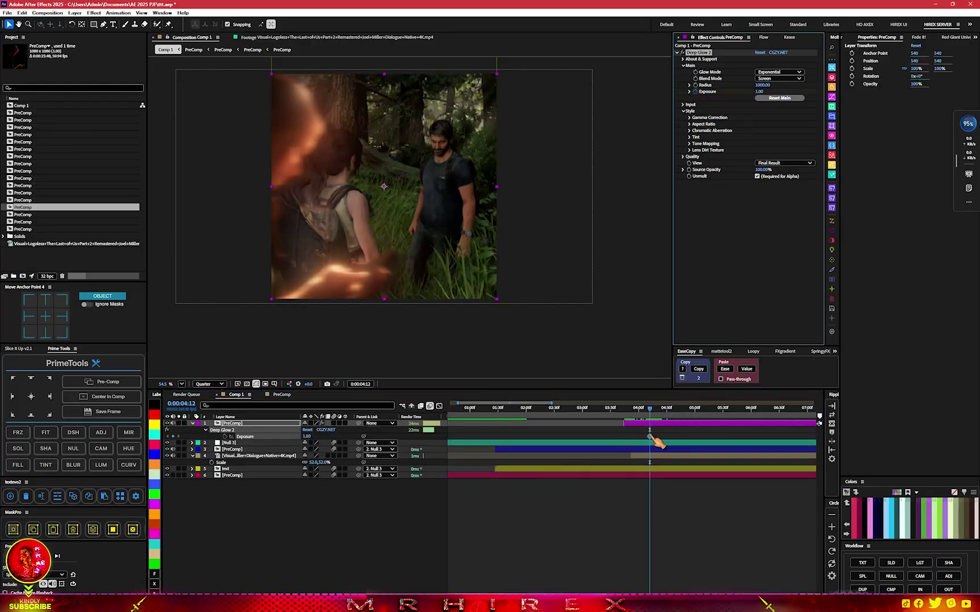
drag(650, 409, 624, 410)
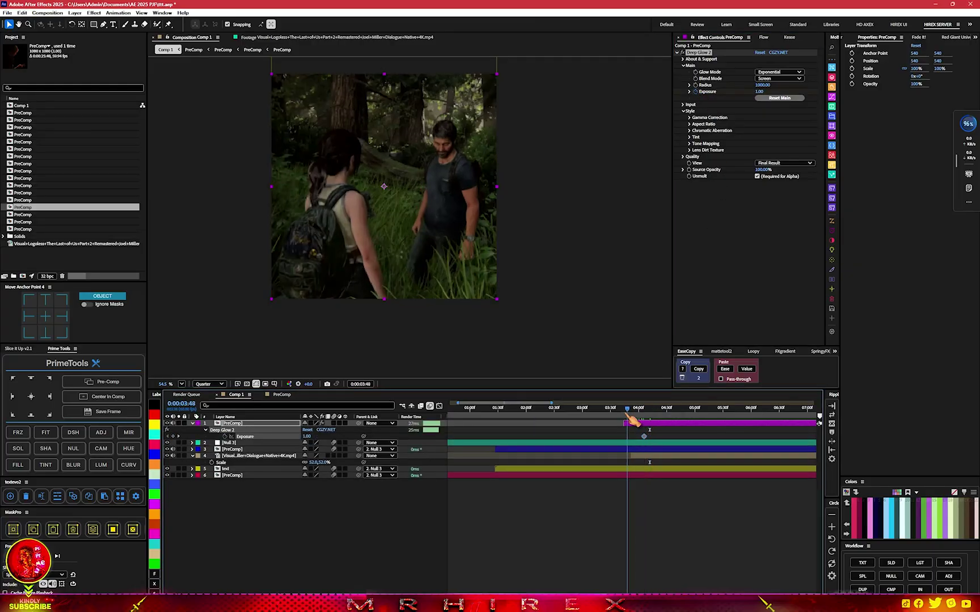
click(773, 98)
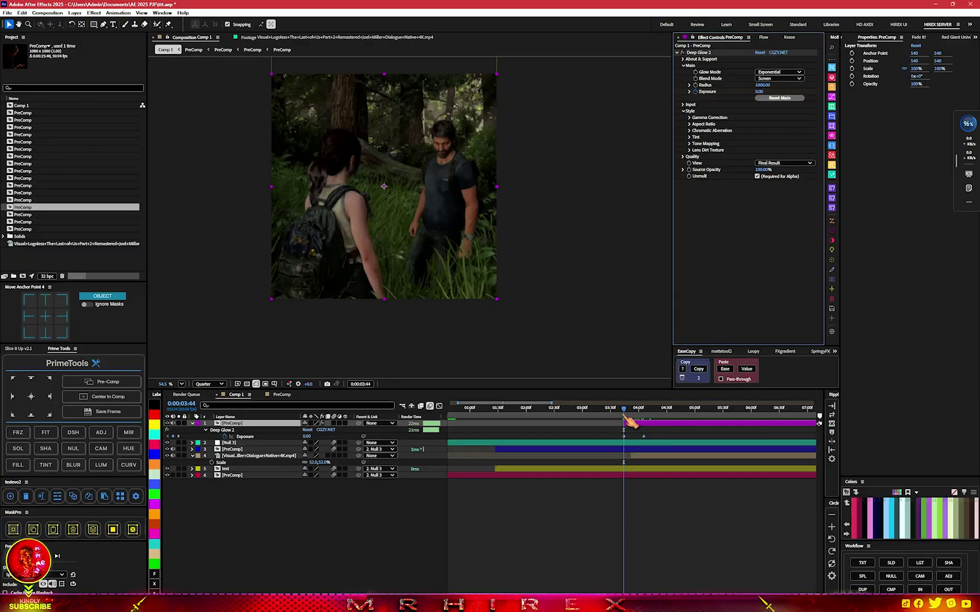
At full resolution, raise the glow Radius to 2000 at 0:00:04:05 and check the flash.
key(ctrl+j)
key(Page_Down)
key(Page_Down)
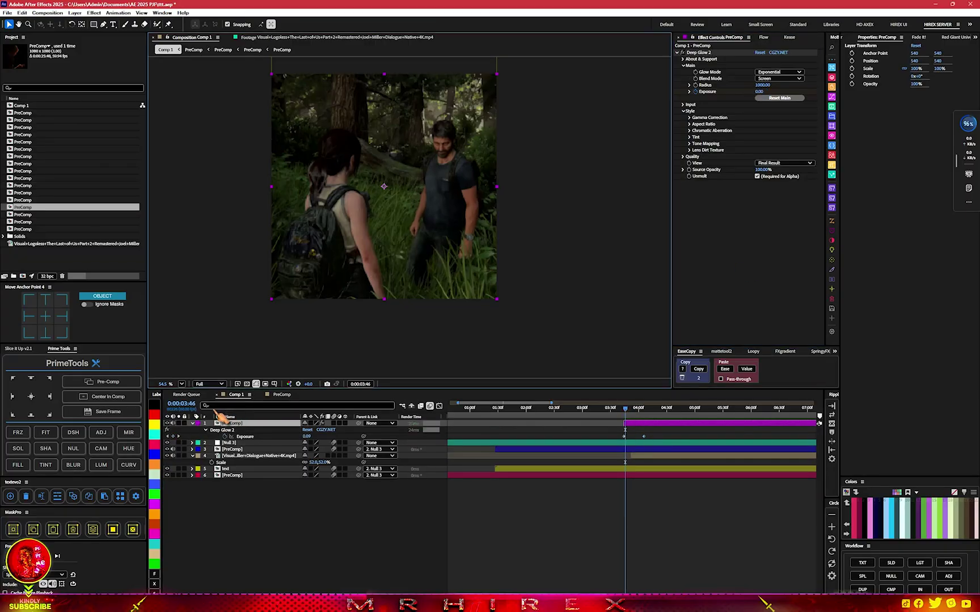
click(639, 410)
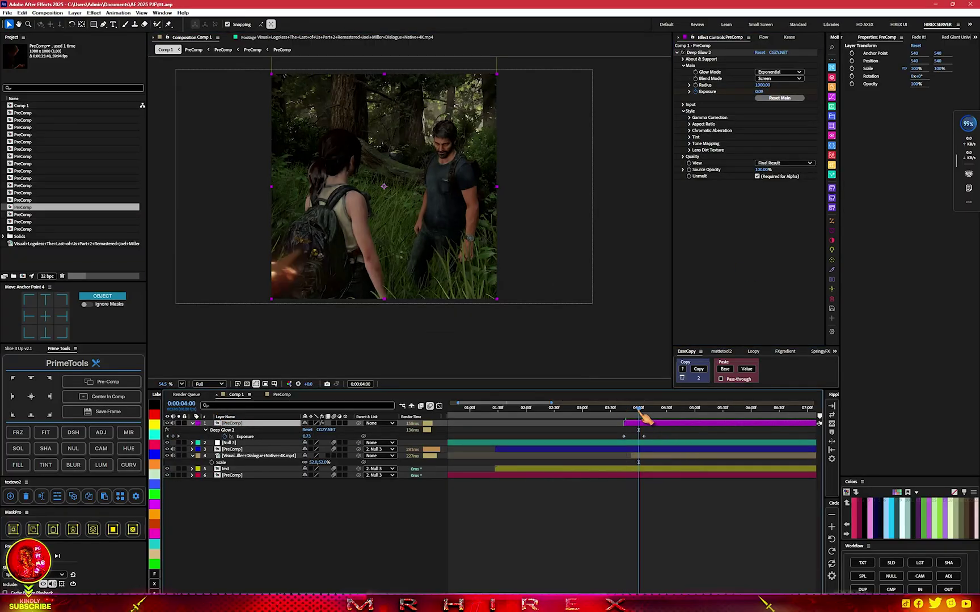
drag(640, 413, 645, 414)
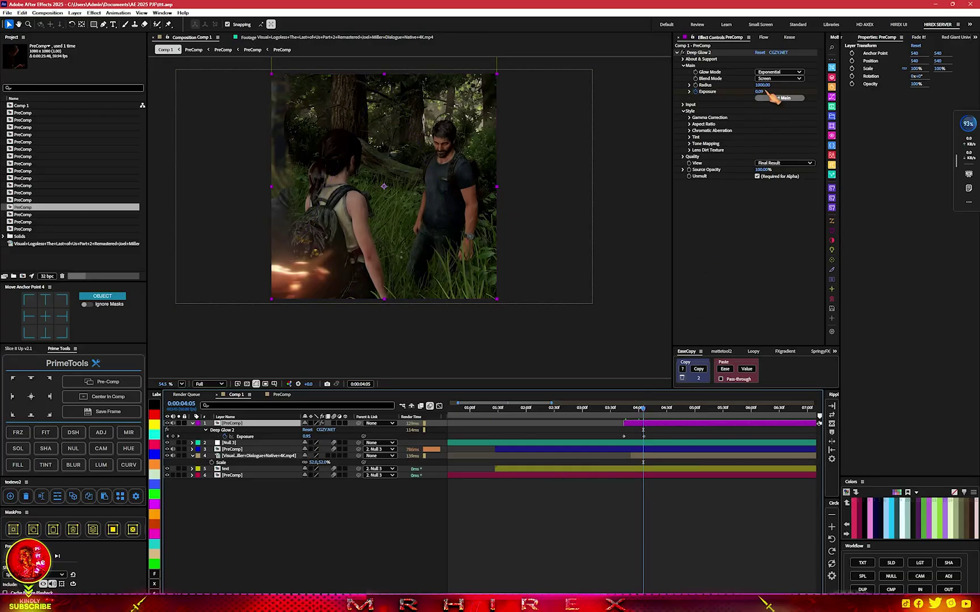
drag(762, 85, 794, 77)
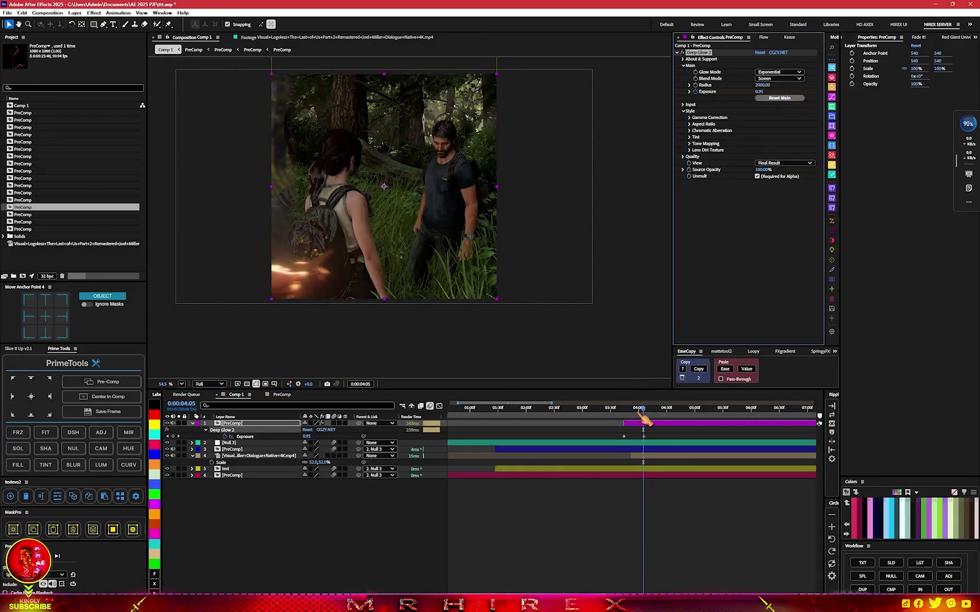
drag(645, 420, 660, 419)
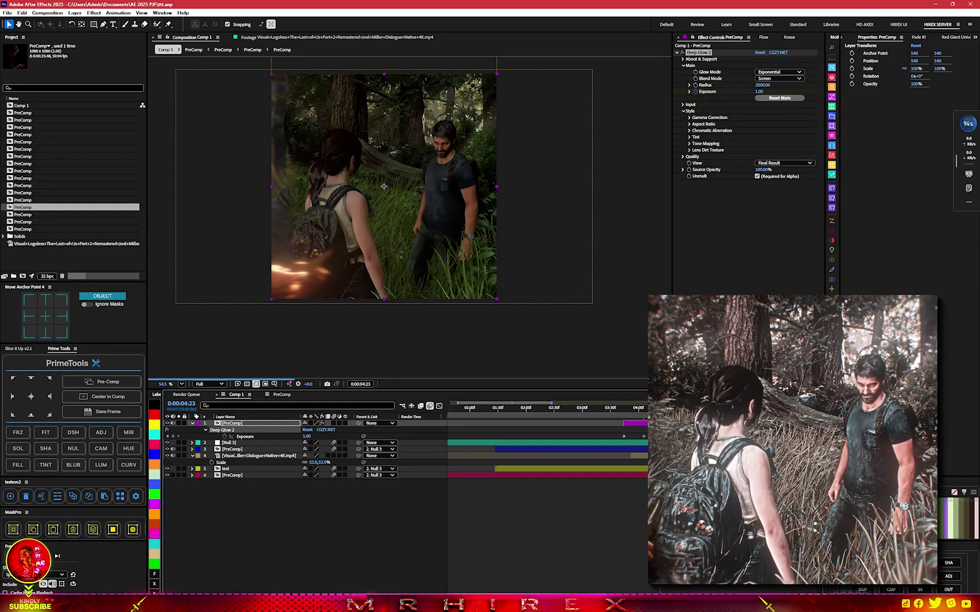
At 0:00:04:21, add Shadow Studio 3 below Deep Glow 2 and preview the transition.
key(Page_Up)
key(Page_Up)
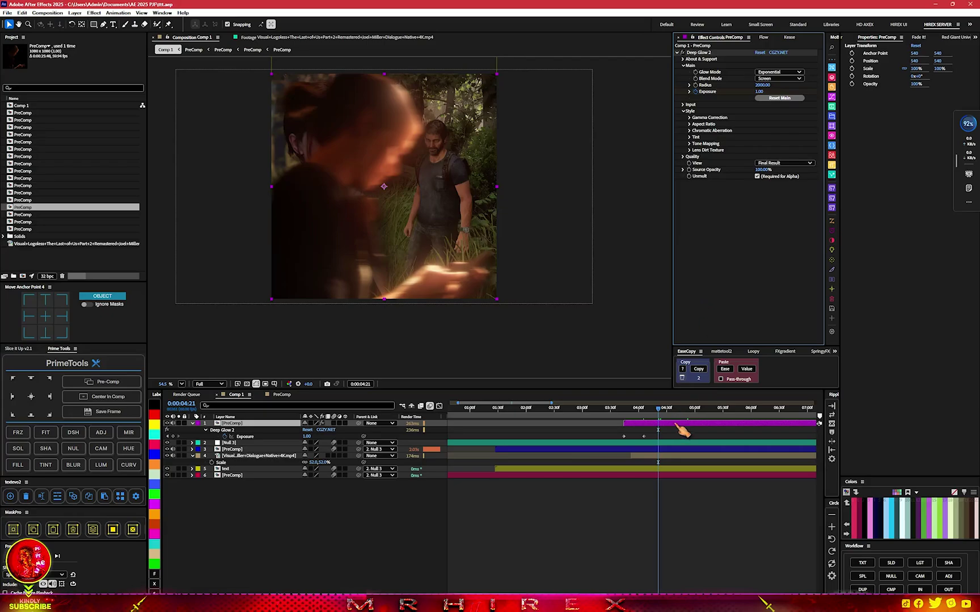
click(832, 250)
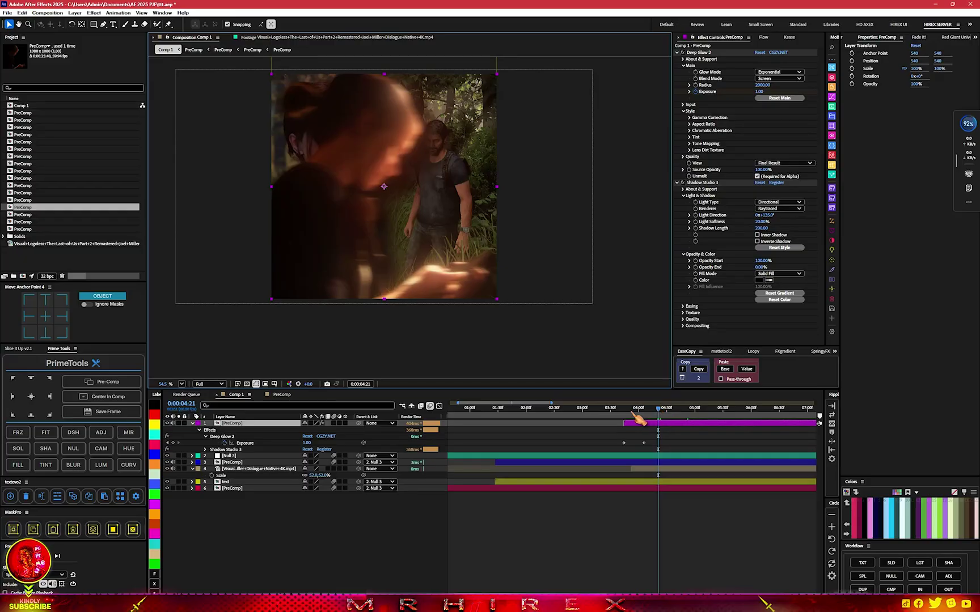
key(space)
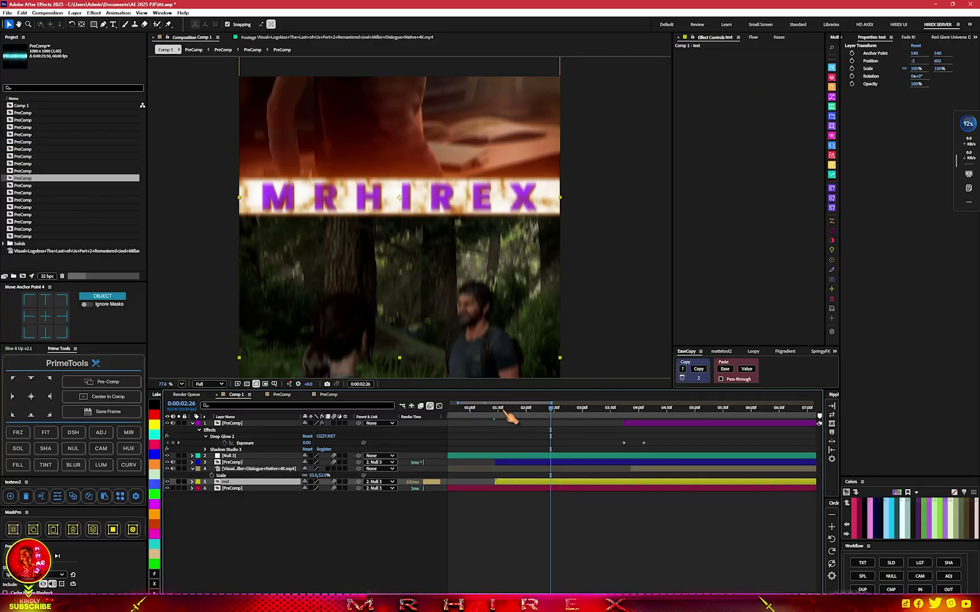
Open the MRHIREX text precomp and set the banner's Deep Glow Exposure to 0.00.
click(497, 409)
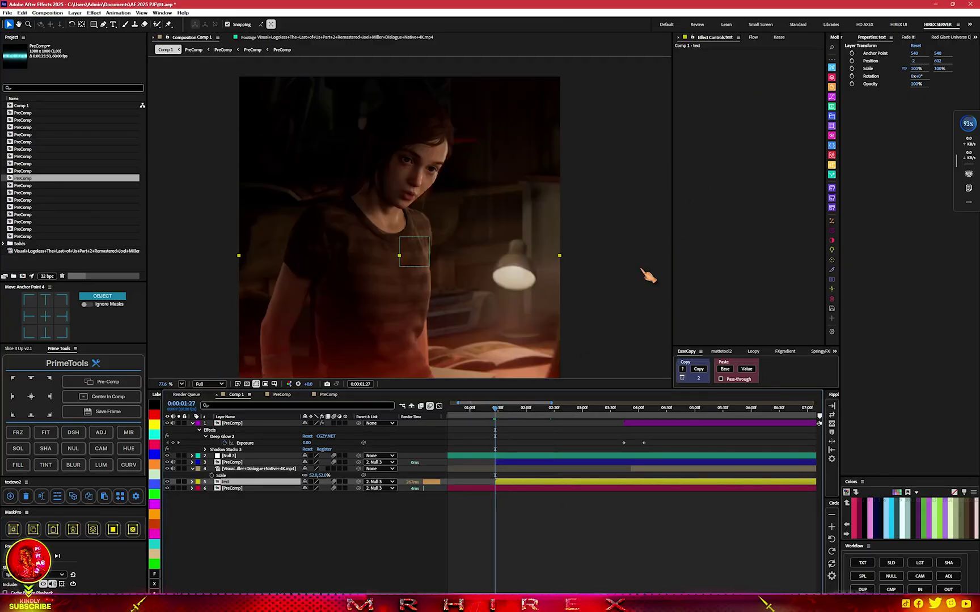
double_click(505, 482)
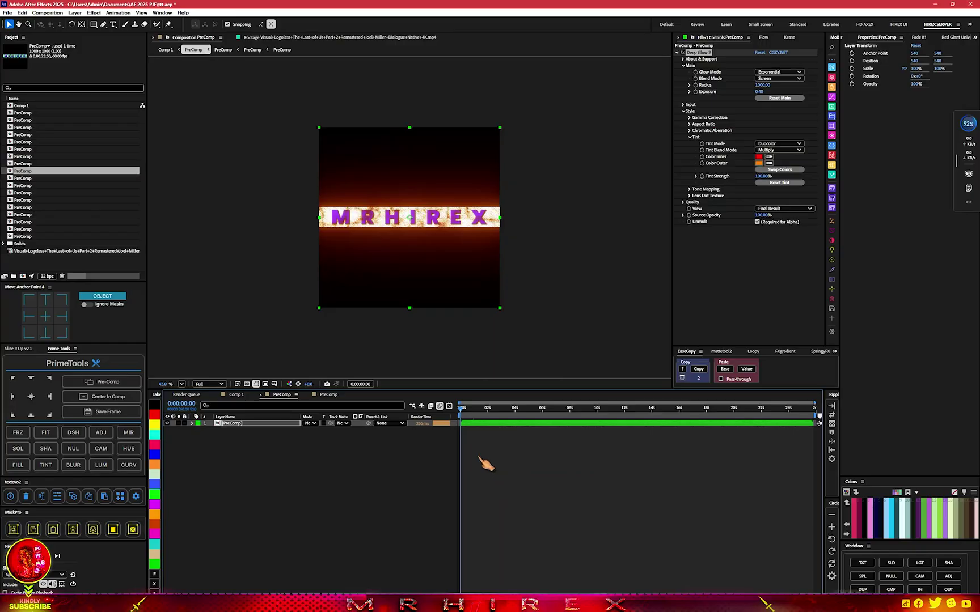
click(477, 423)
click(760, 91)
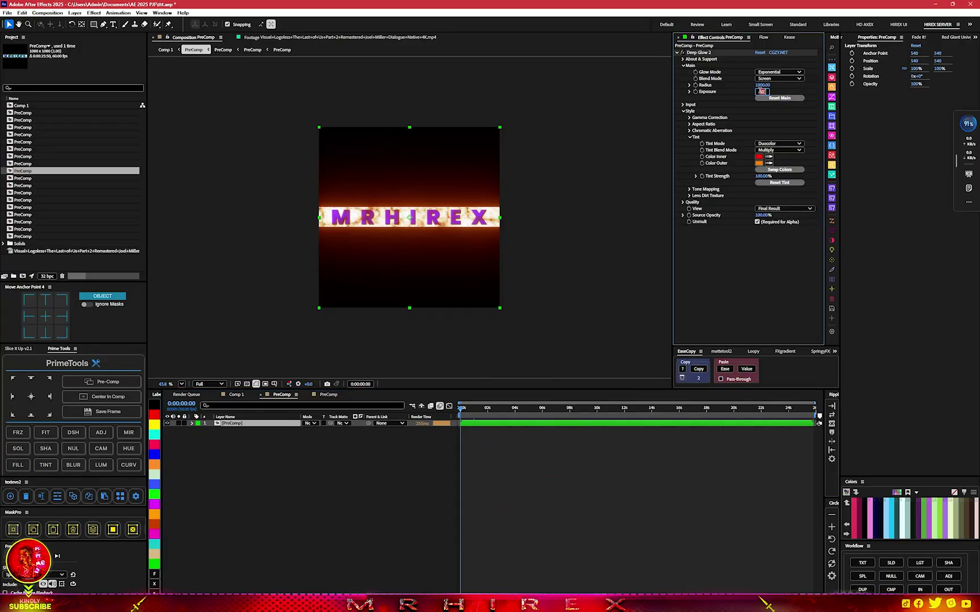
key(Return)
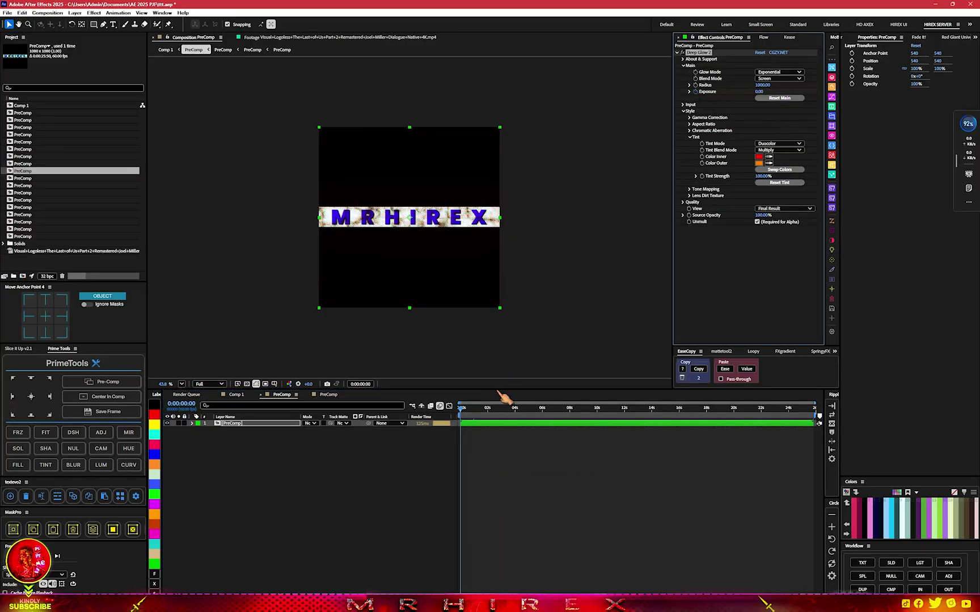
click(492, 420)
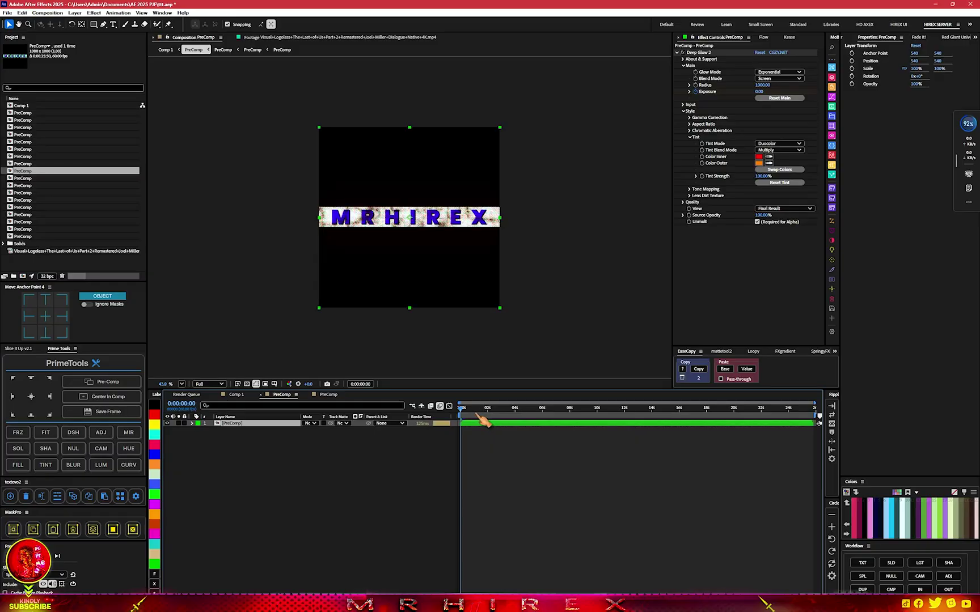
Raise the banner glow Exposure to about 0.15 at 0:00:01:04, then return to Comp 1.
drag(464, 412, 475, 411)
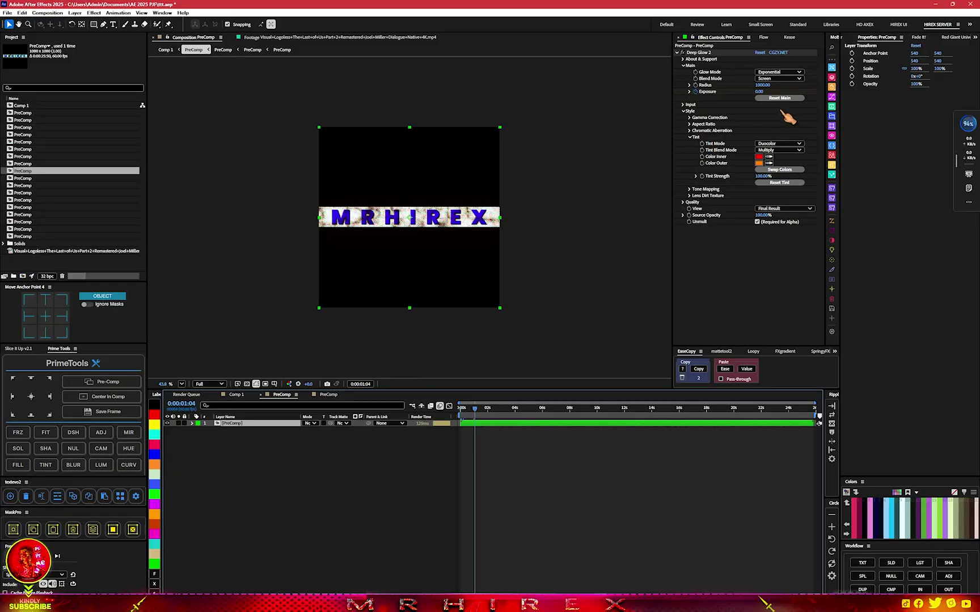
click(763, 92)
drag(771, 96, 811, 82)
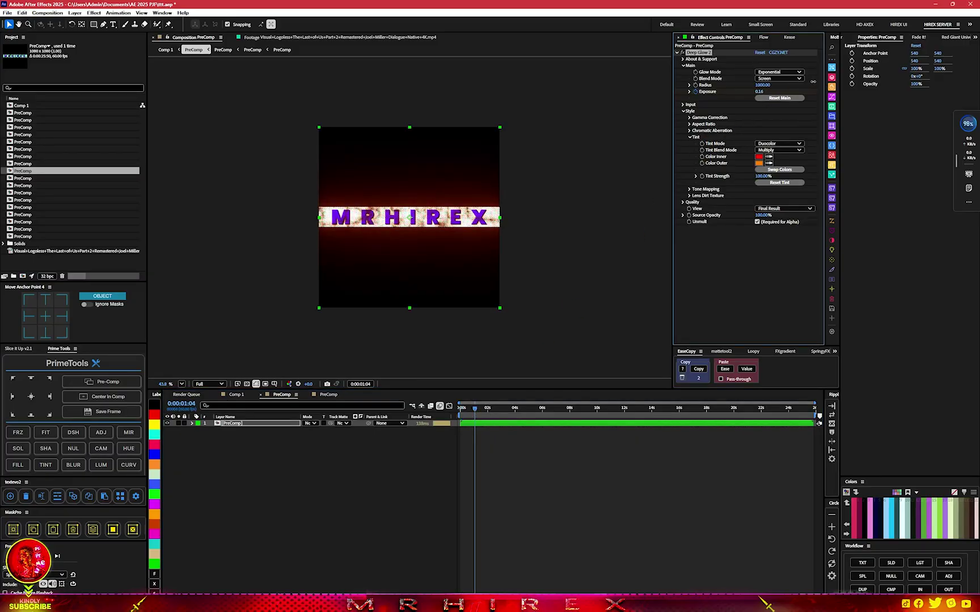
click(237, 394)
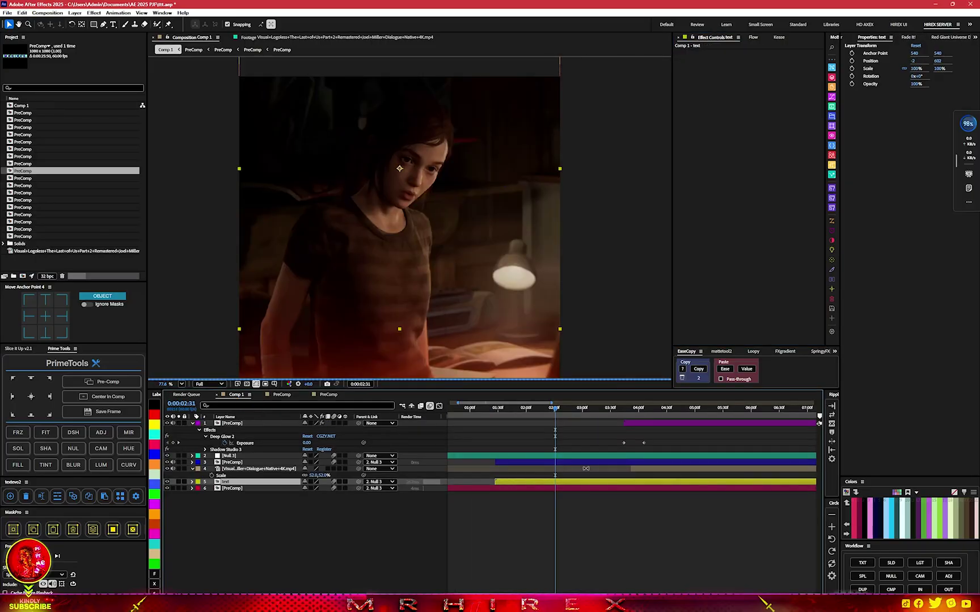
Zoom and pan the viewer to the lower frame, then scrub Comp 1 to 0:00:02:05.
click(496, 409)
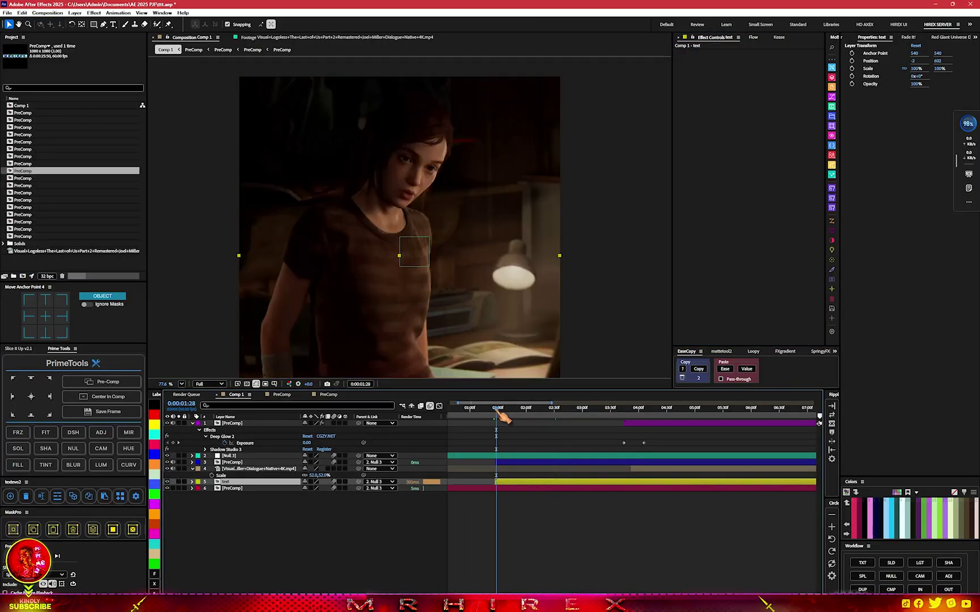
scroll(431, 226, down, 2)
drag(465, 238, 484, 182)
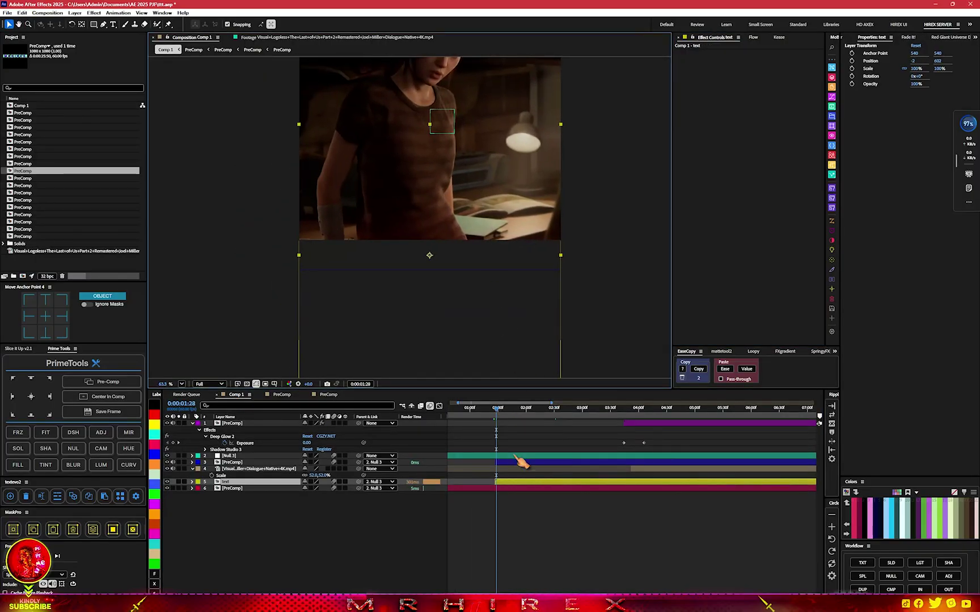
click(510, 409)
drag(510, 408, 530, 409)
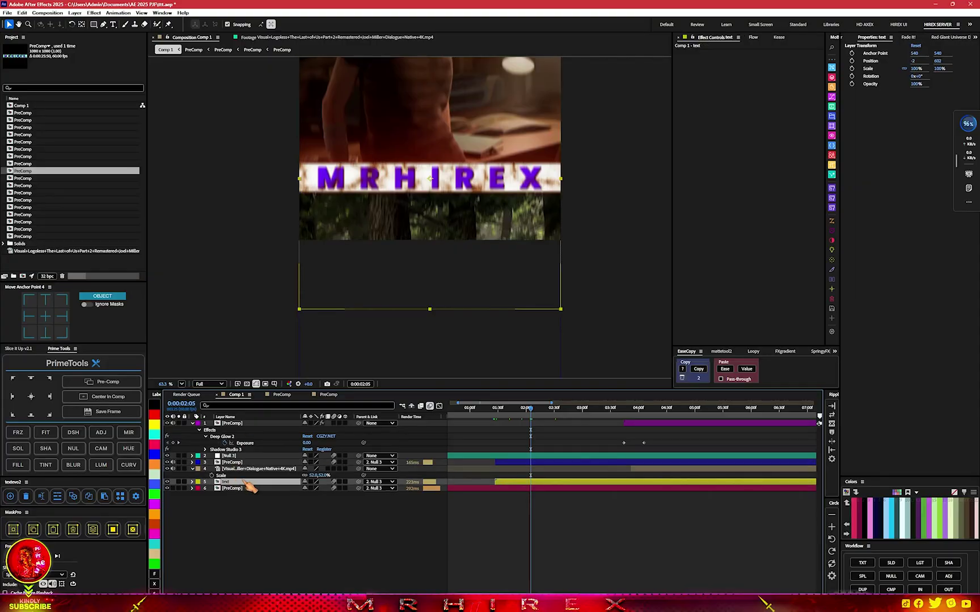
Search 'shad' and apply Shadow Studio 3 to the MRHIREX text layer.
key(ctrl+space)
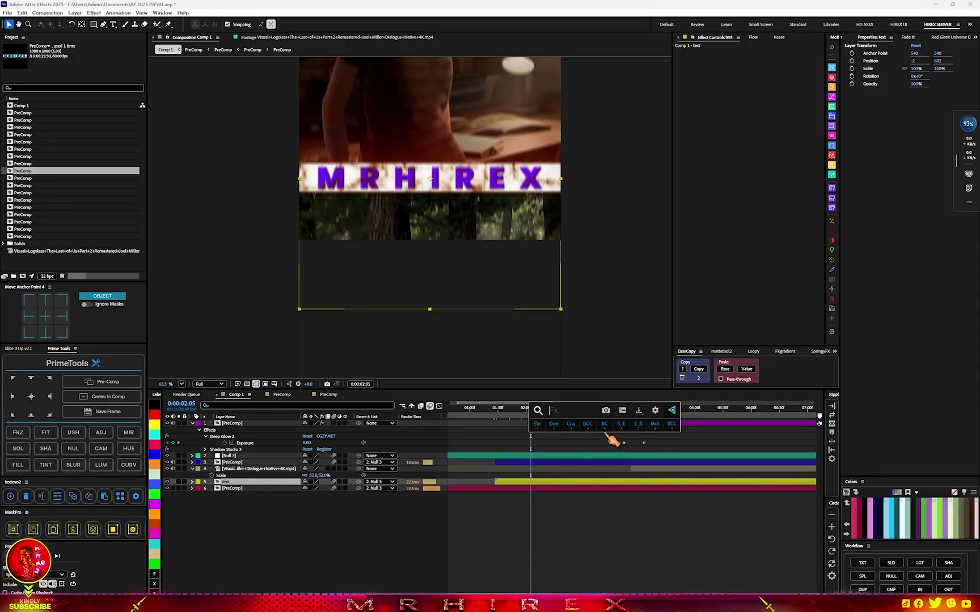
text(shad)
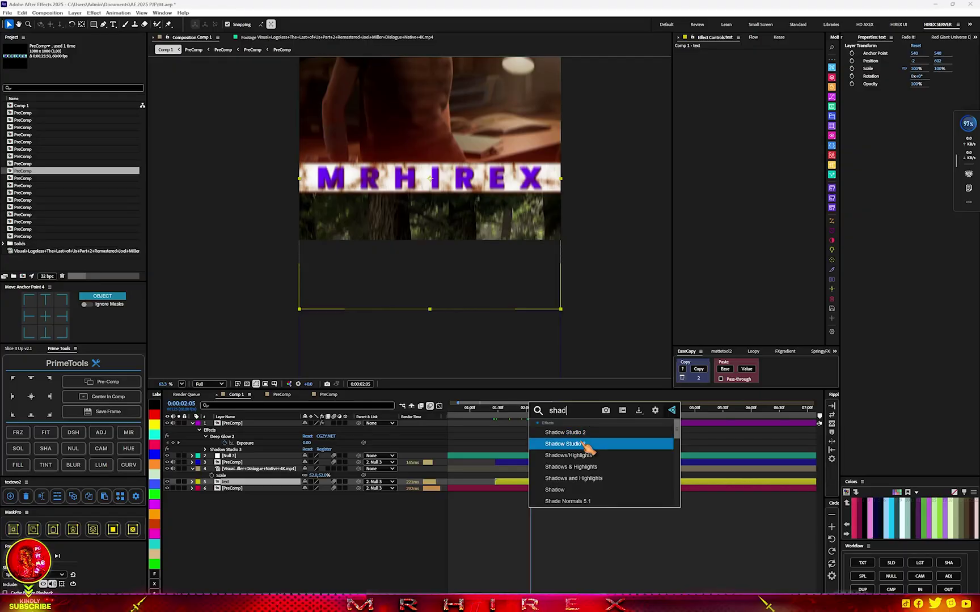
click(584, 446)
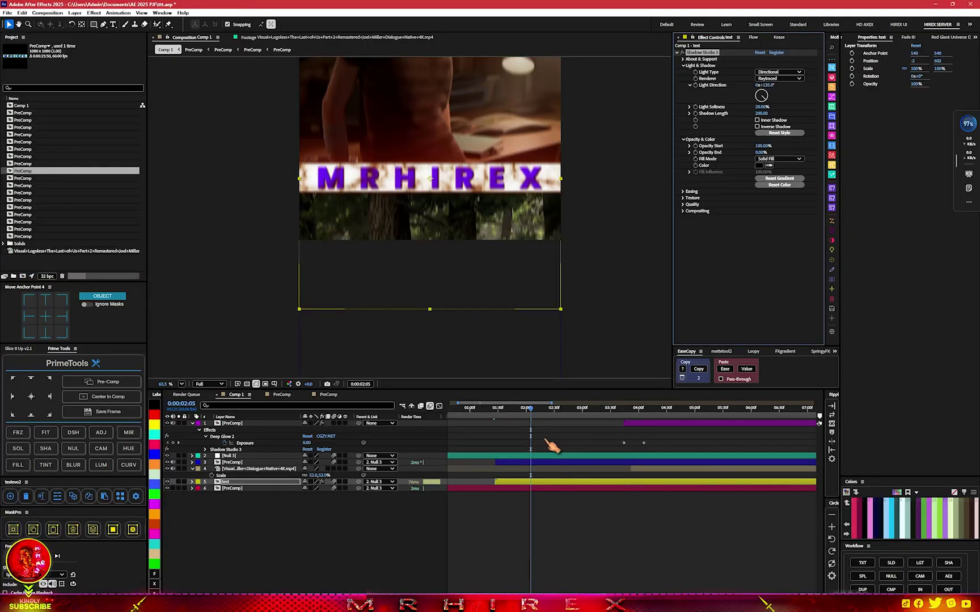
Scrub from 0:00:02:15 to 0:00:03:10 to review the shadowed banner.
click(541, 409)
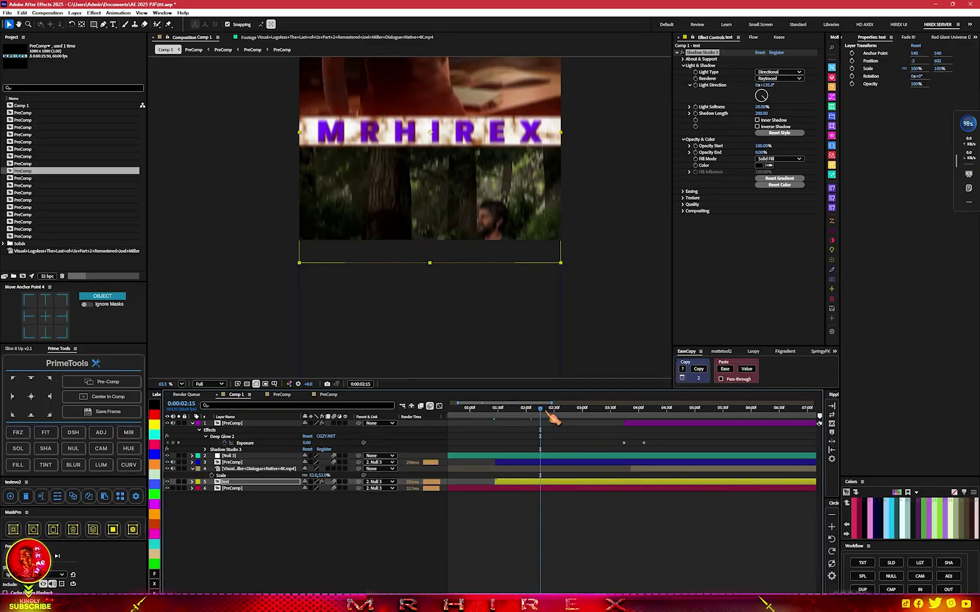
drag(548, 414, 556, 410)
scroll(451, 313, down, 1)
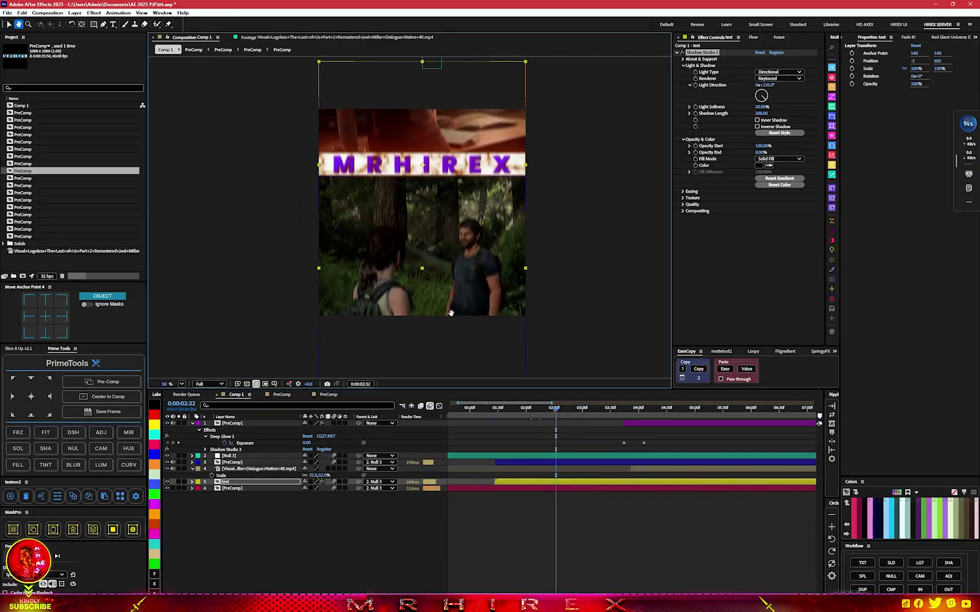
key(v)
drag(576, 417, 591, 409)
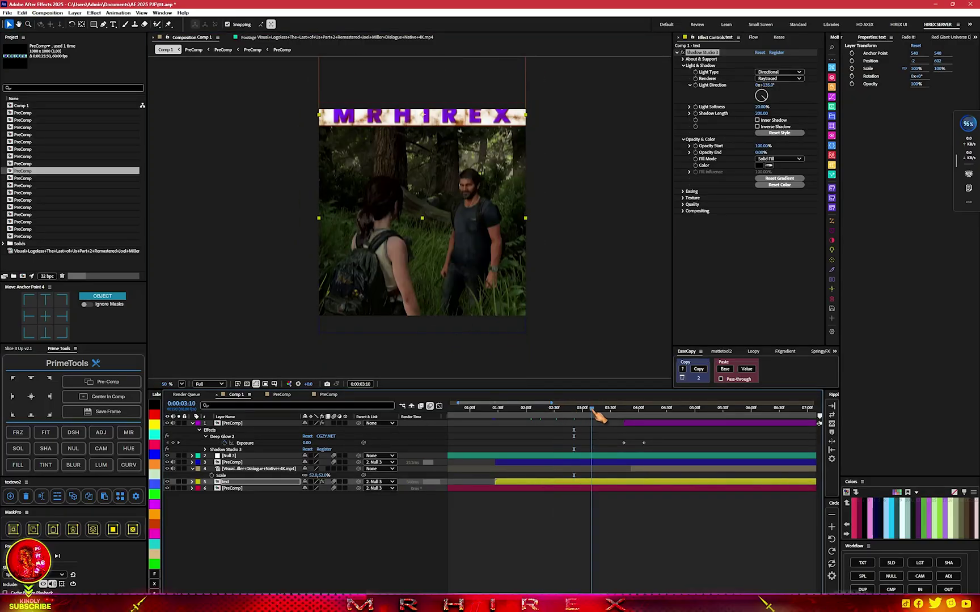